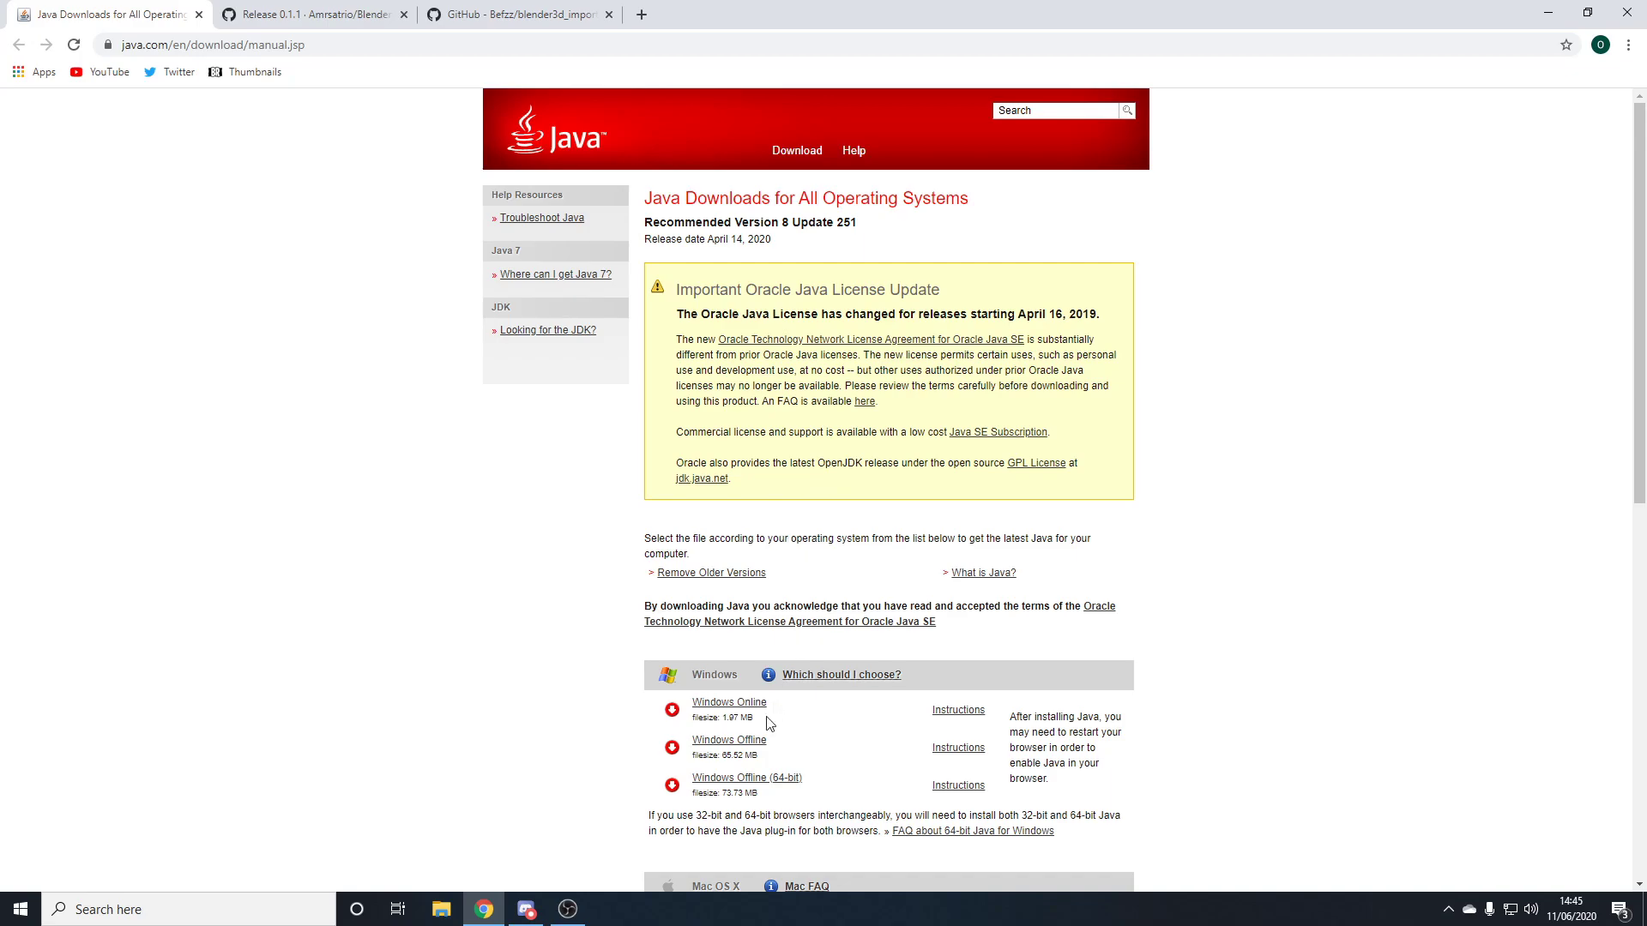
Download the Windows Offline (64-bit) Java installer and find BlenderUmap-0.1.1.zip among the GitHub release's assets.
{"action": "left_click", "coordinate": [766, 779]}
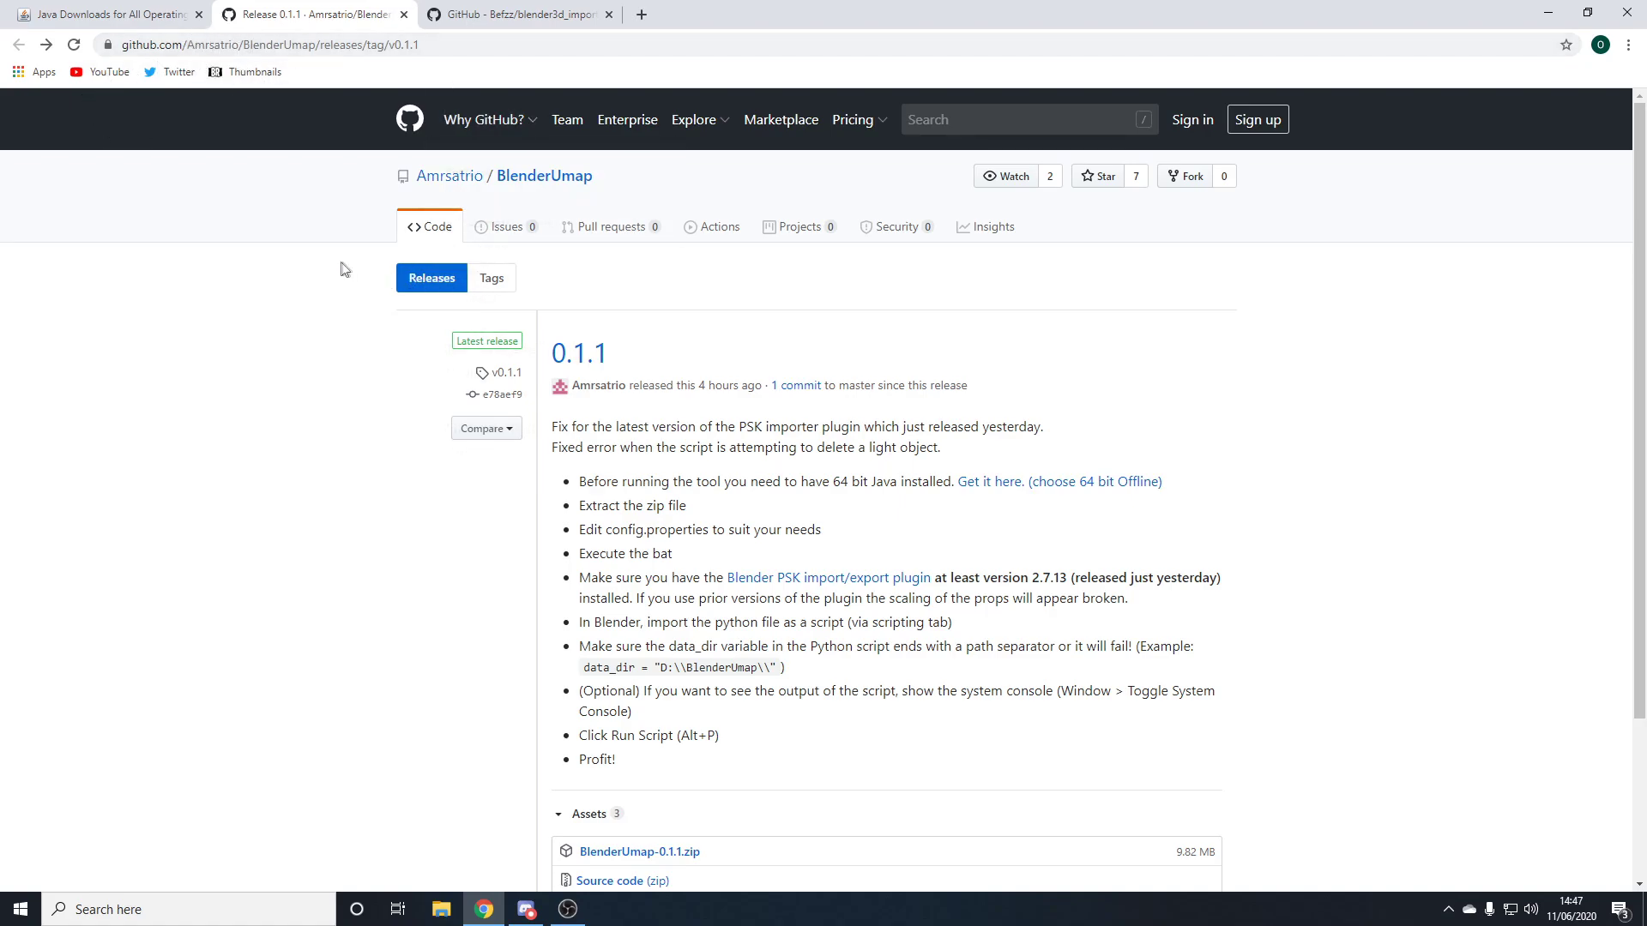
{"action": "scroll", "coordinate": [854, 274], "scroll_direction": "down", "scroll_amount": 3}
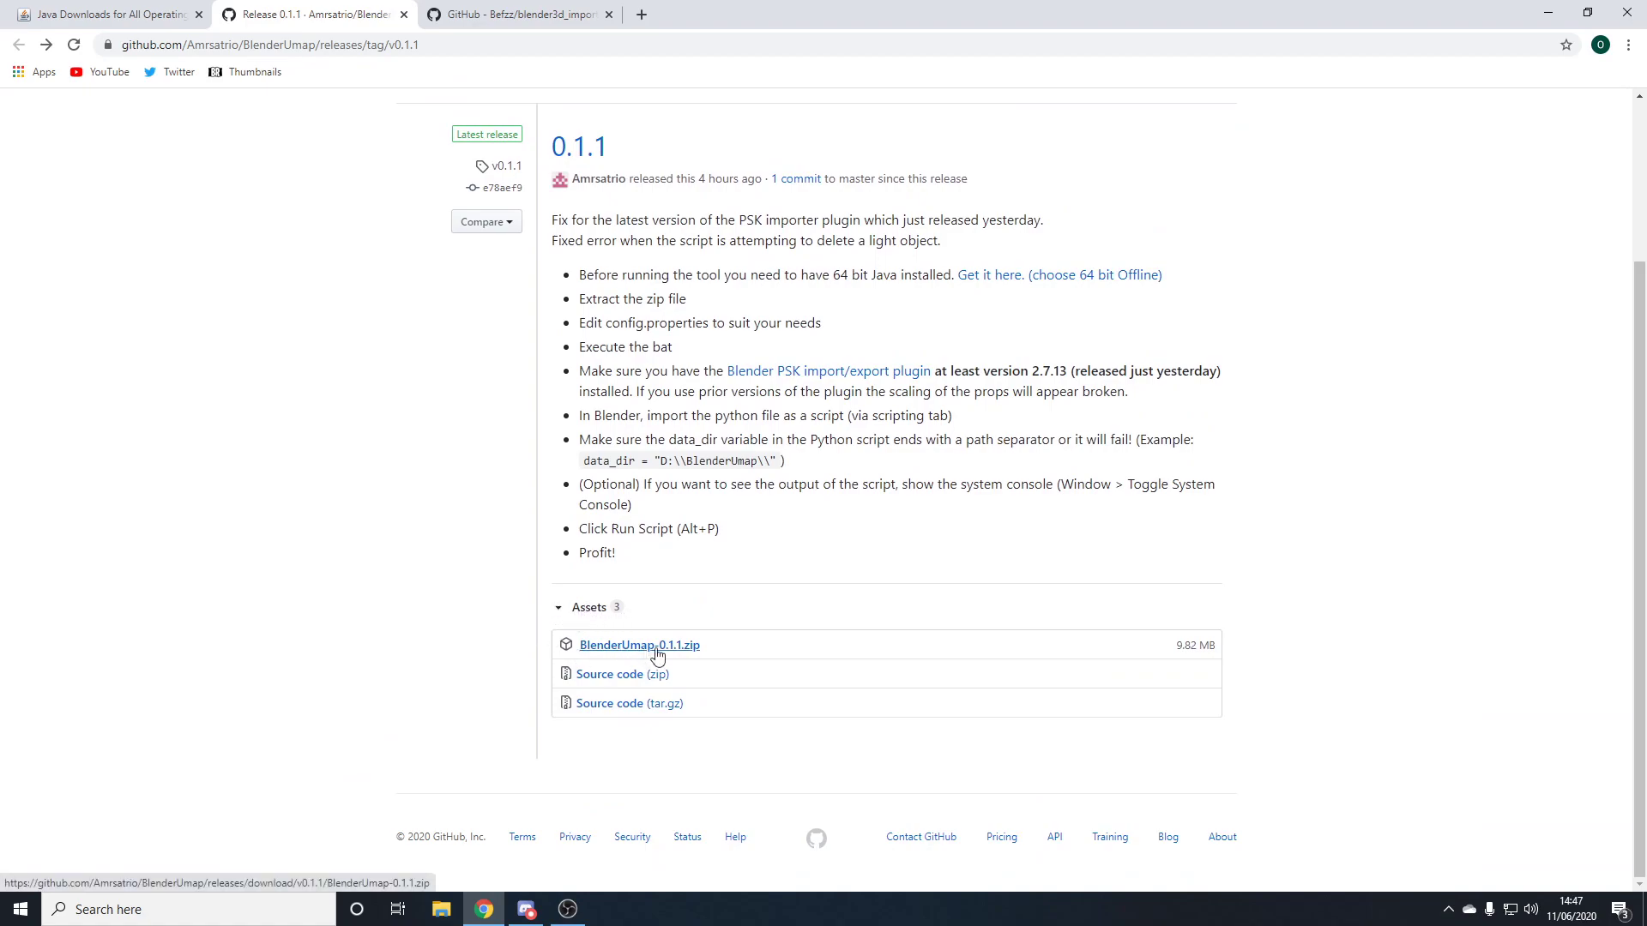
Extract the BlenderUmap folder from the BlenderUmap-0.1.1 archive onto the desktop and delete the archive.
{"action": "left_click", "coordinate": [1548, 13]}
{"action": "left_click", "coordinate": [768, 454]}
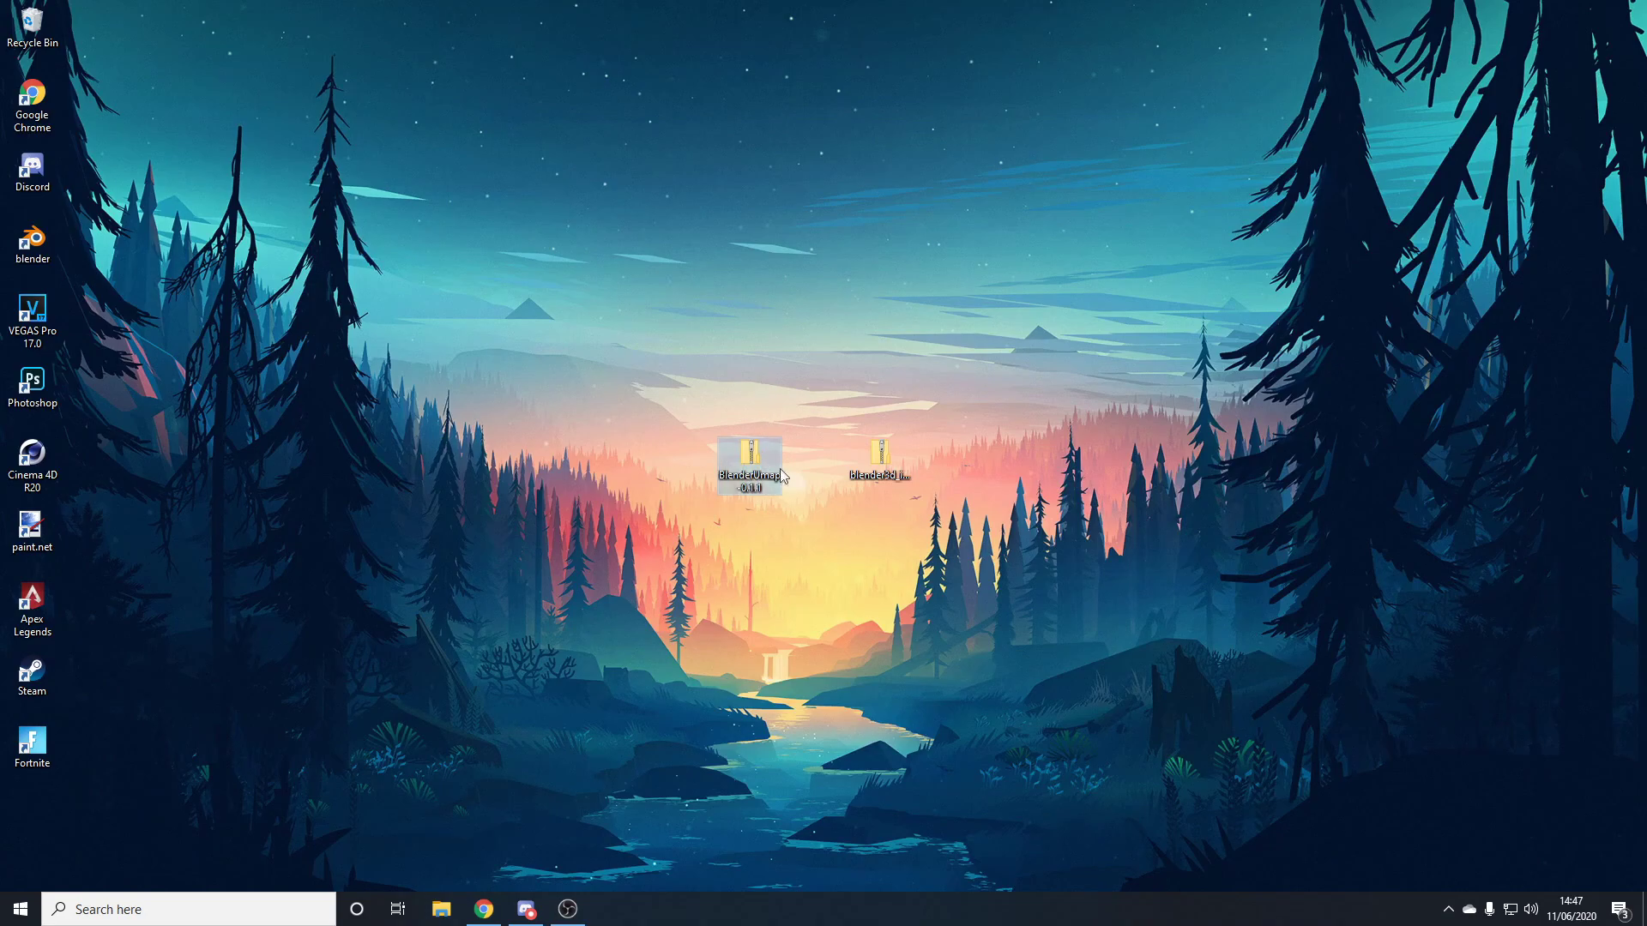
{"action": "double_click", "coordinate": [750, 461]}
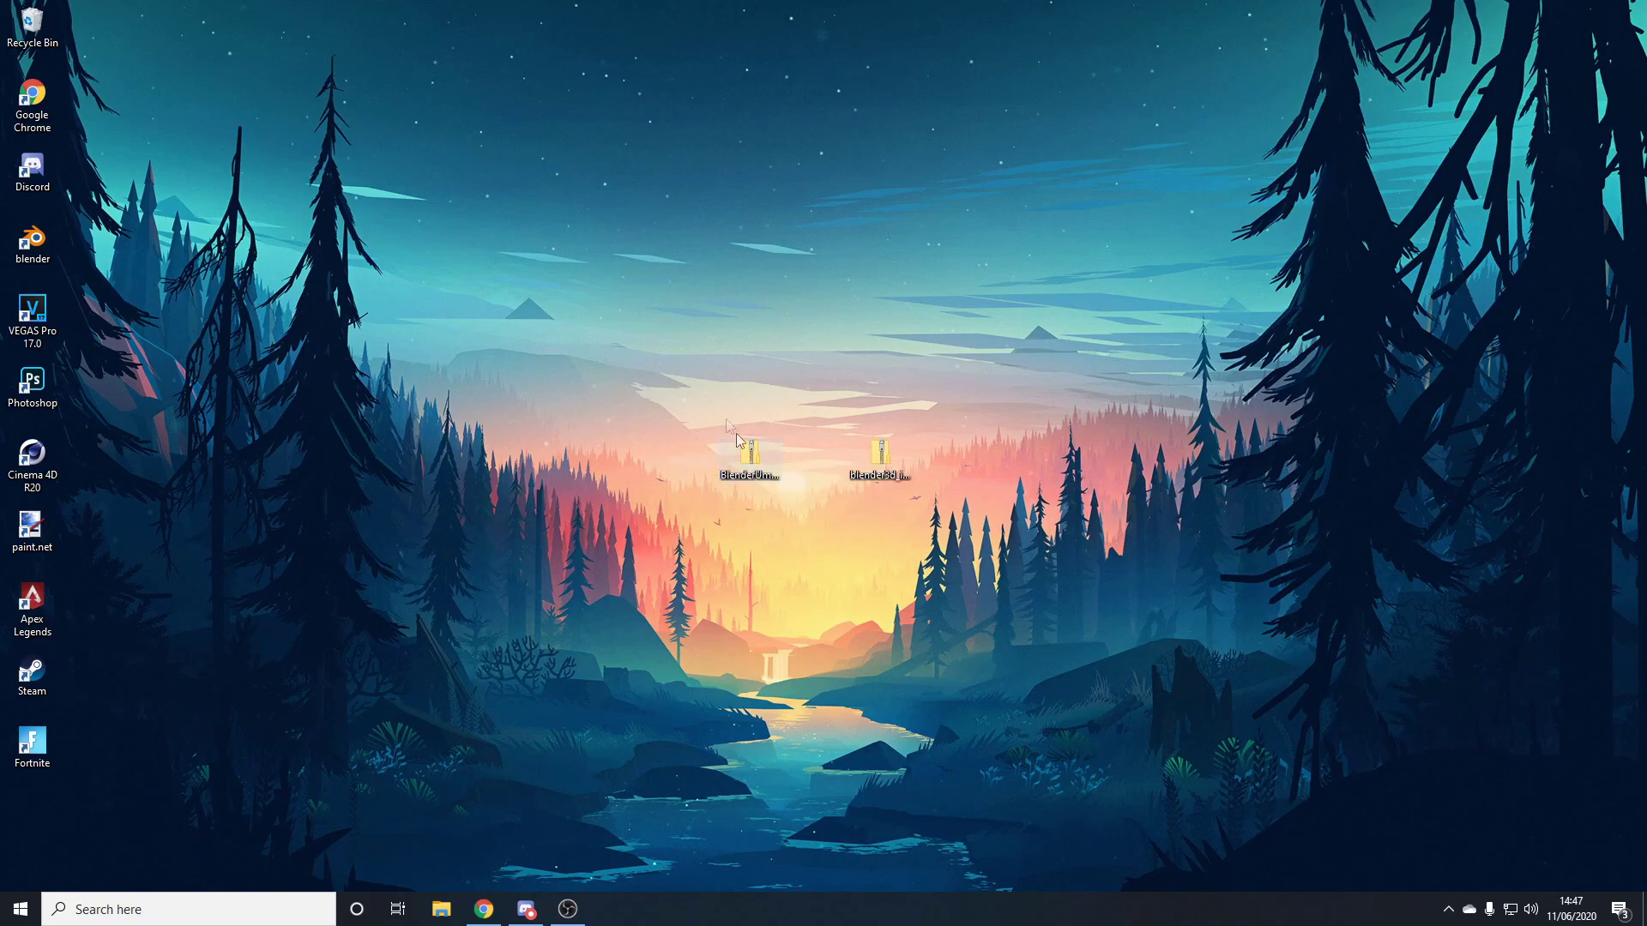
{"action": "left_click", "coordinate": [759, 295]}
{"action": "left_click_drag", "start_coordinate": [759, 295], "coordinate": [247, 345]}
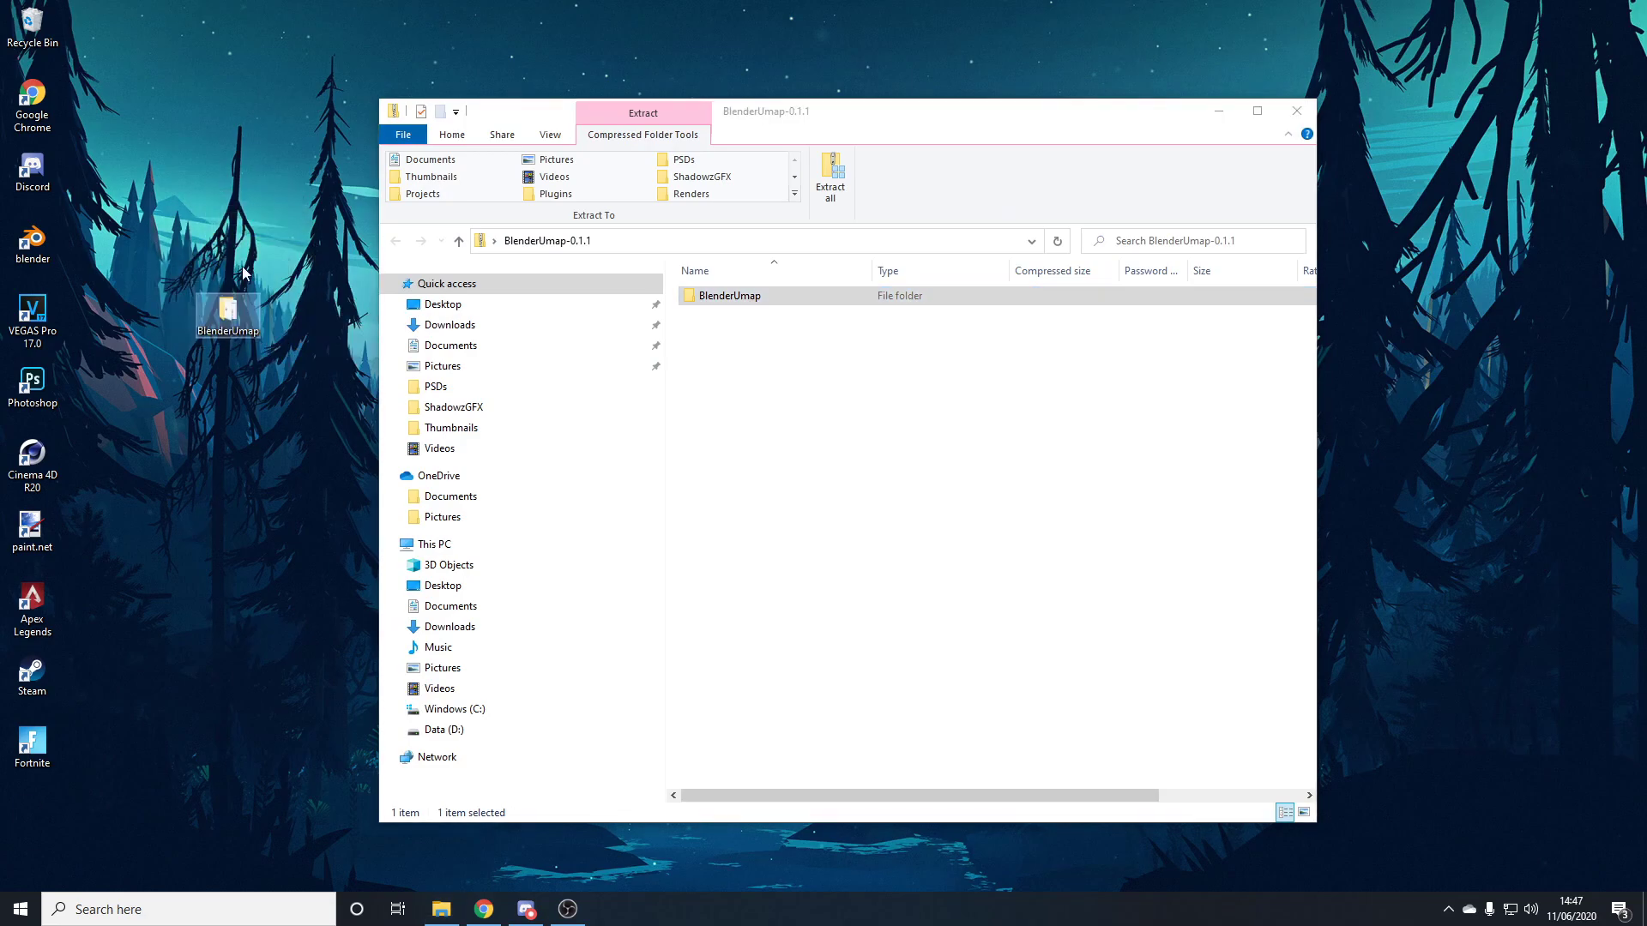
{"action": "left_click", "coordinate": [1296, 111]}
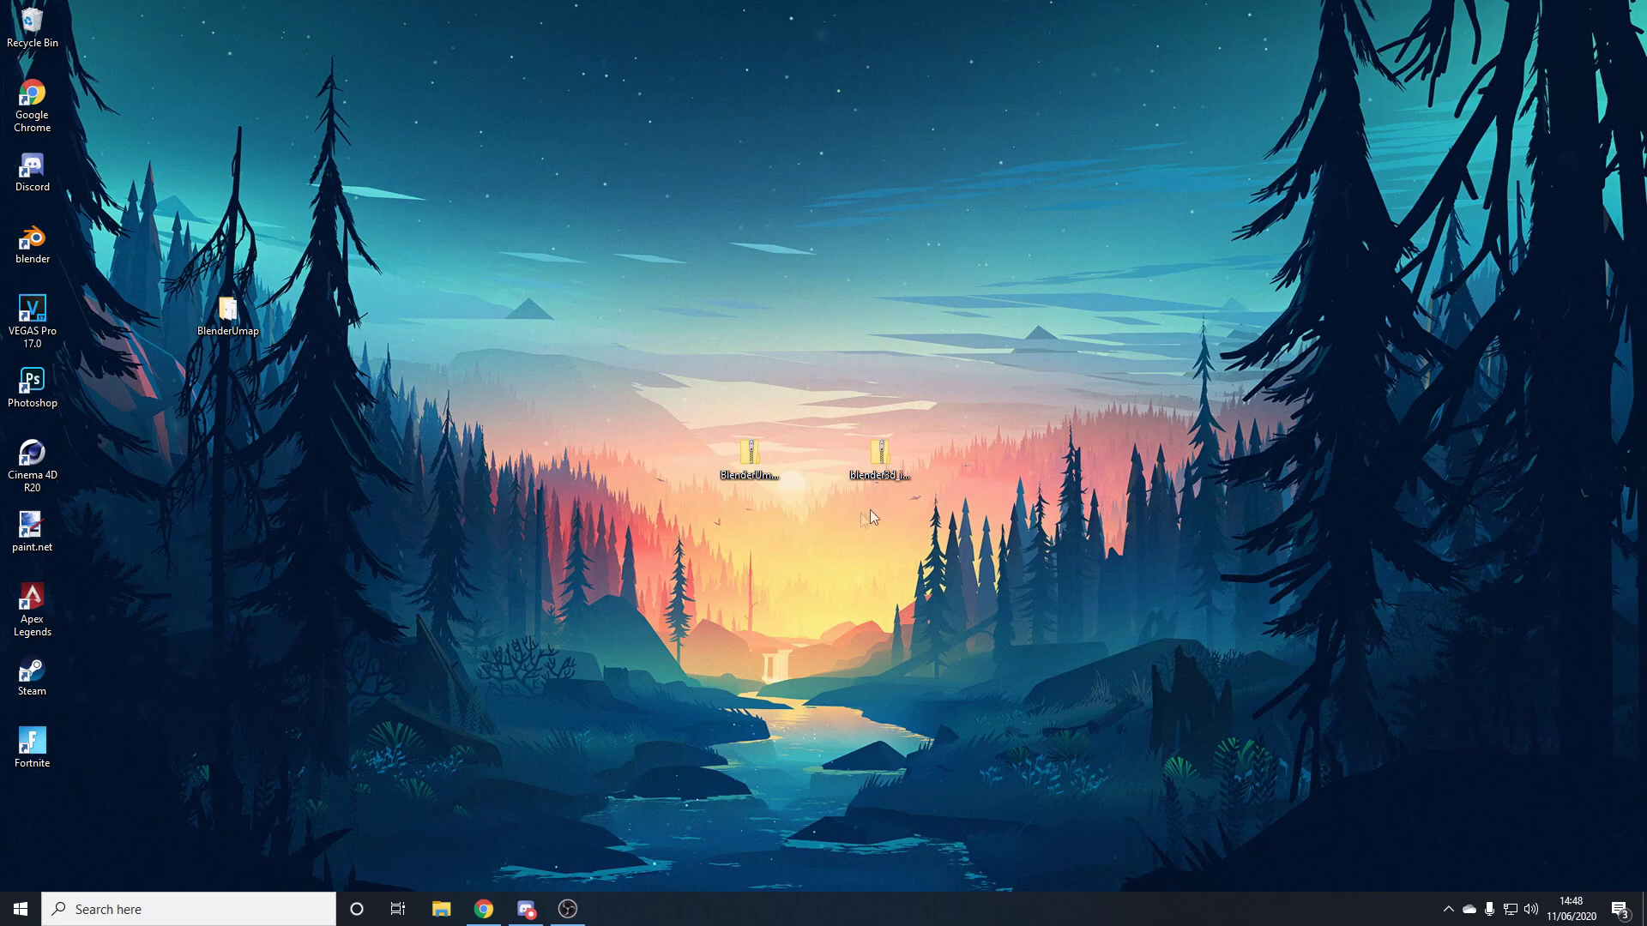
{"action": "left_click", "coordinate": [743, 465]}
{"action": "key", "text": "Delete"}
Open the extracted BlenderUmap folder on the desktop and go through its files, ending on config.
{"action": "double_click", "coordinate": [237, 317]}
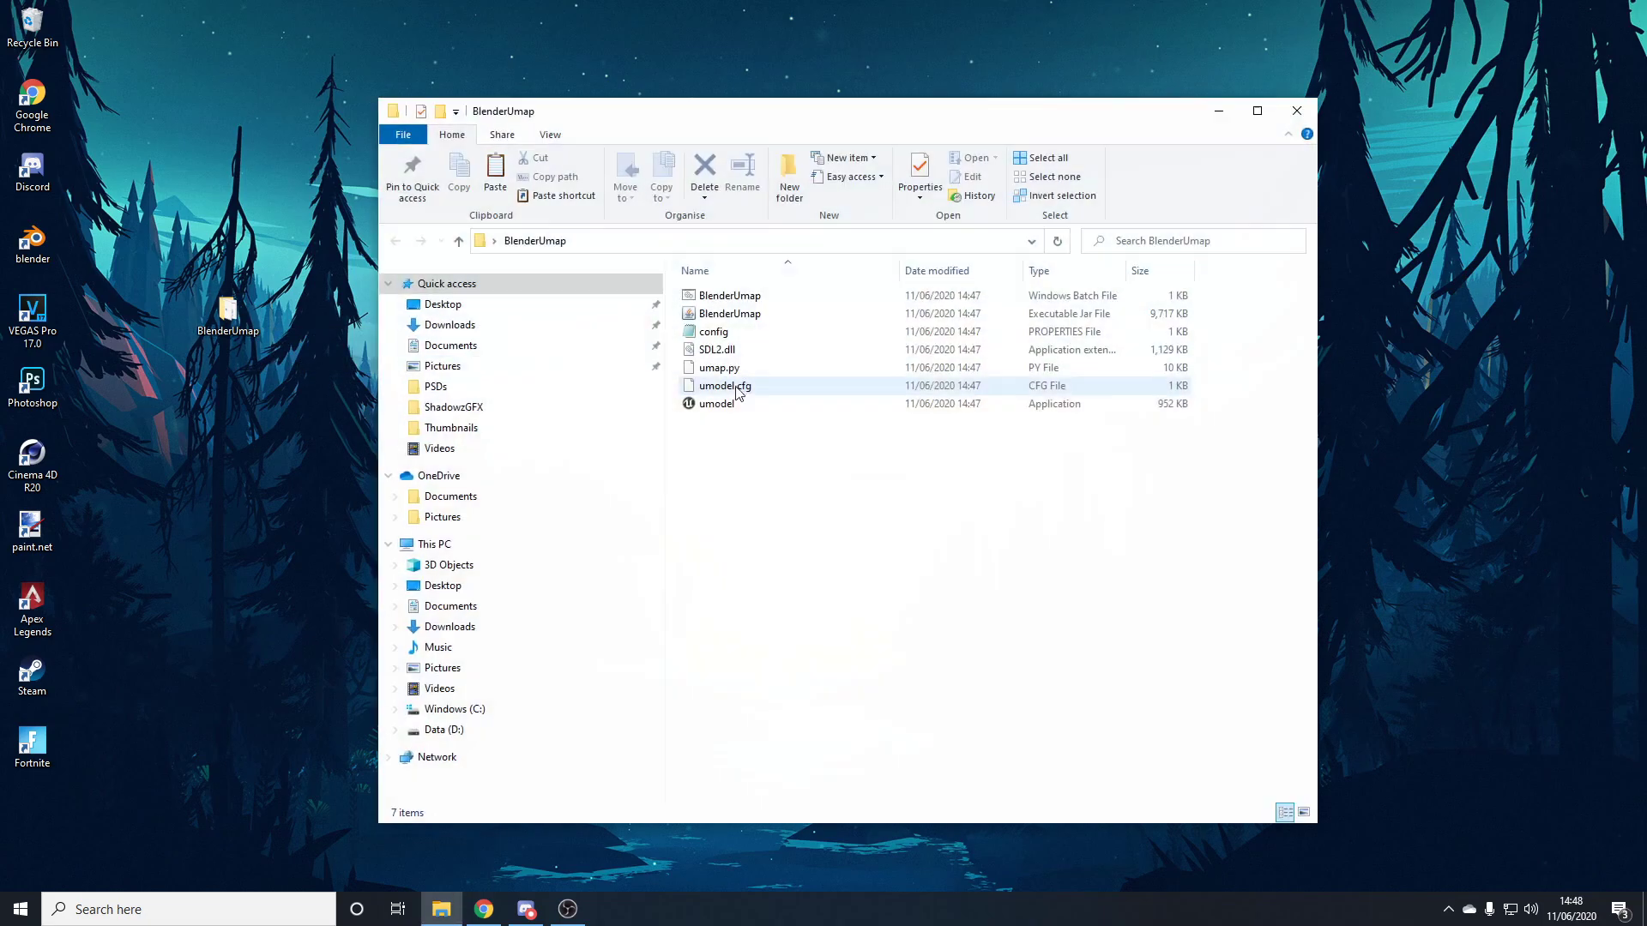
{"action": "left_click", "coordinate": [751, 296]}
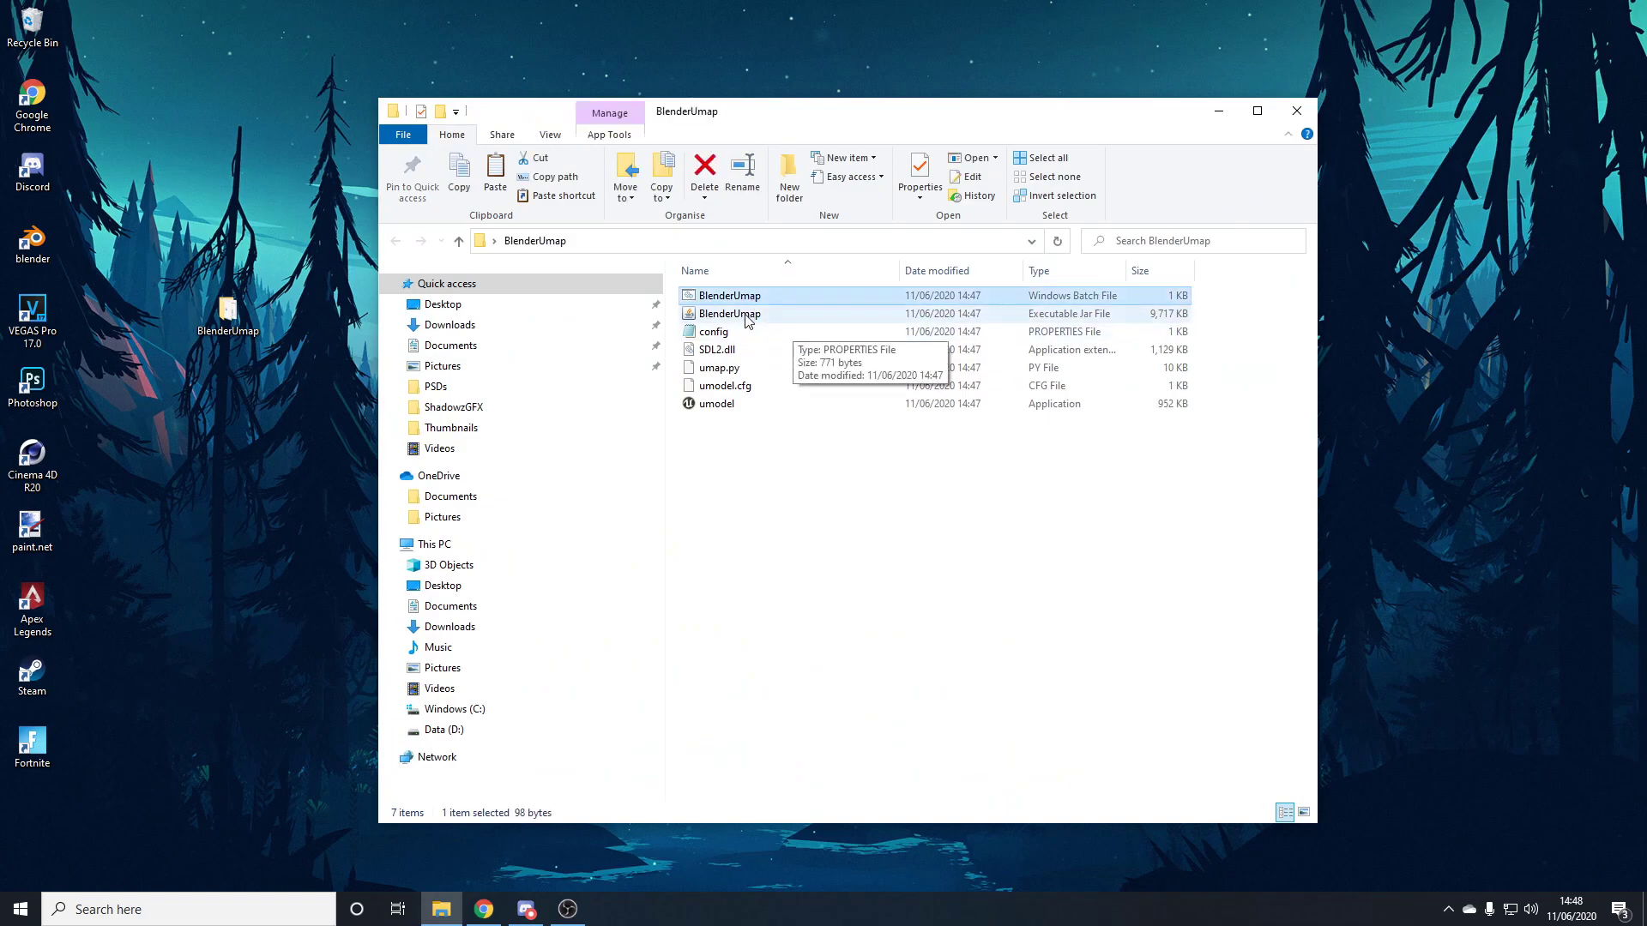
{"action": "left_click", "coordinate": [731, 314]}
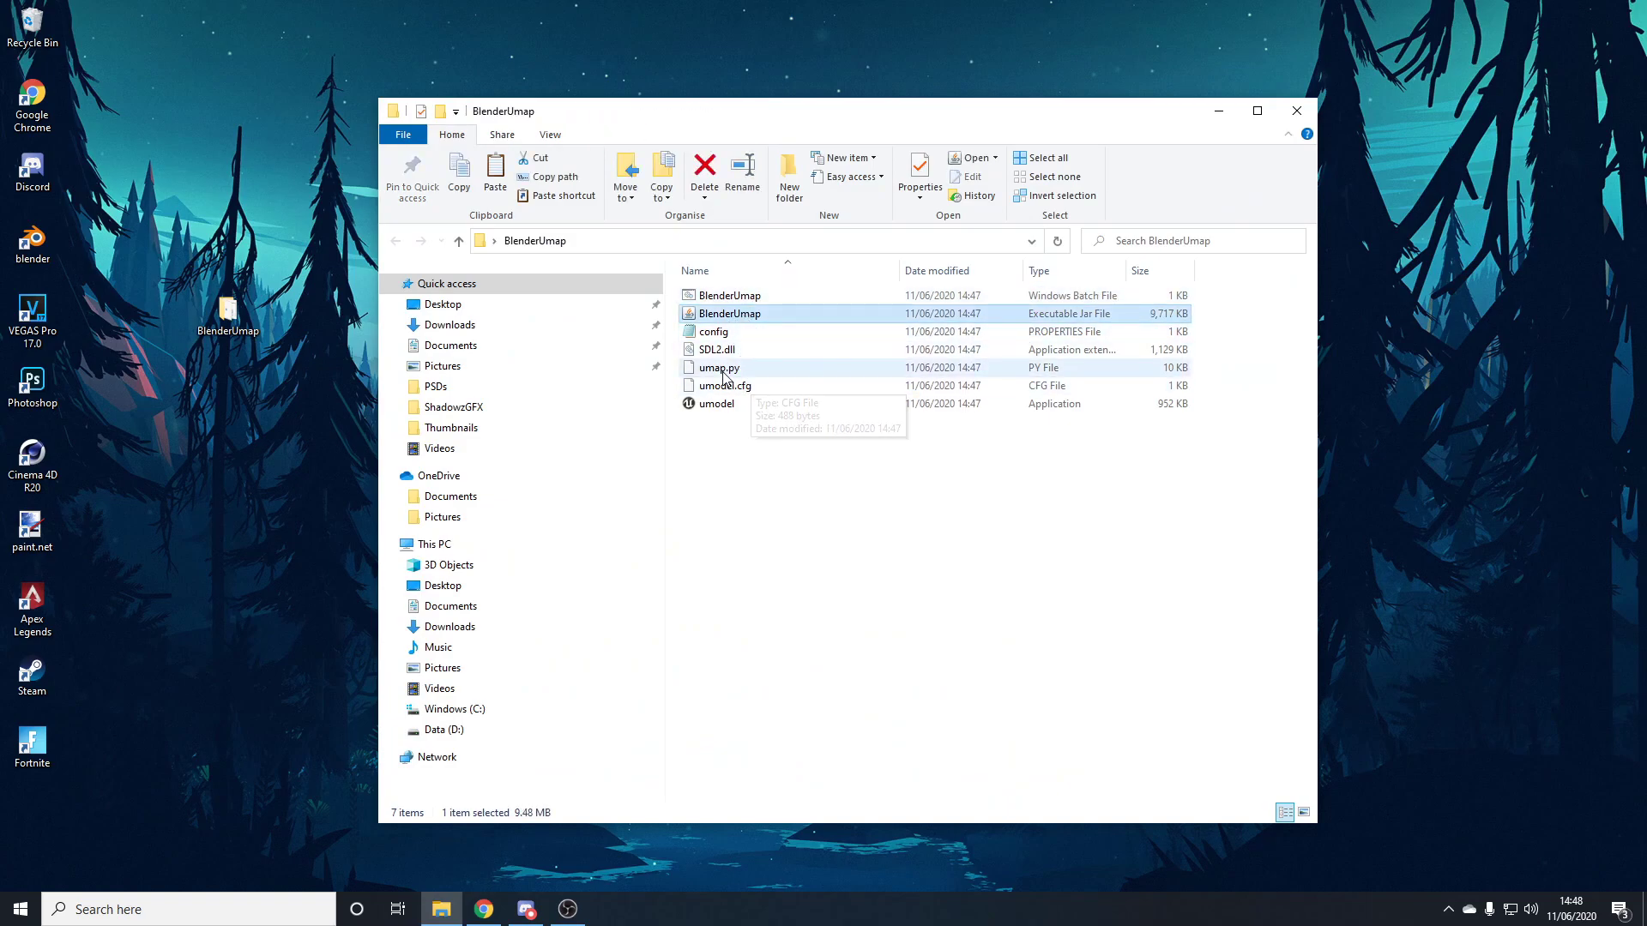
{"action": "left_click", "coordinate": [729, 386]}
{"action": "left_click_drag", "start_coordinate": [786, 443], "coordinate": [755, 433]}
{"action": "left_click", "coordinate": [729, 334]}
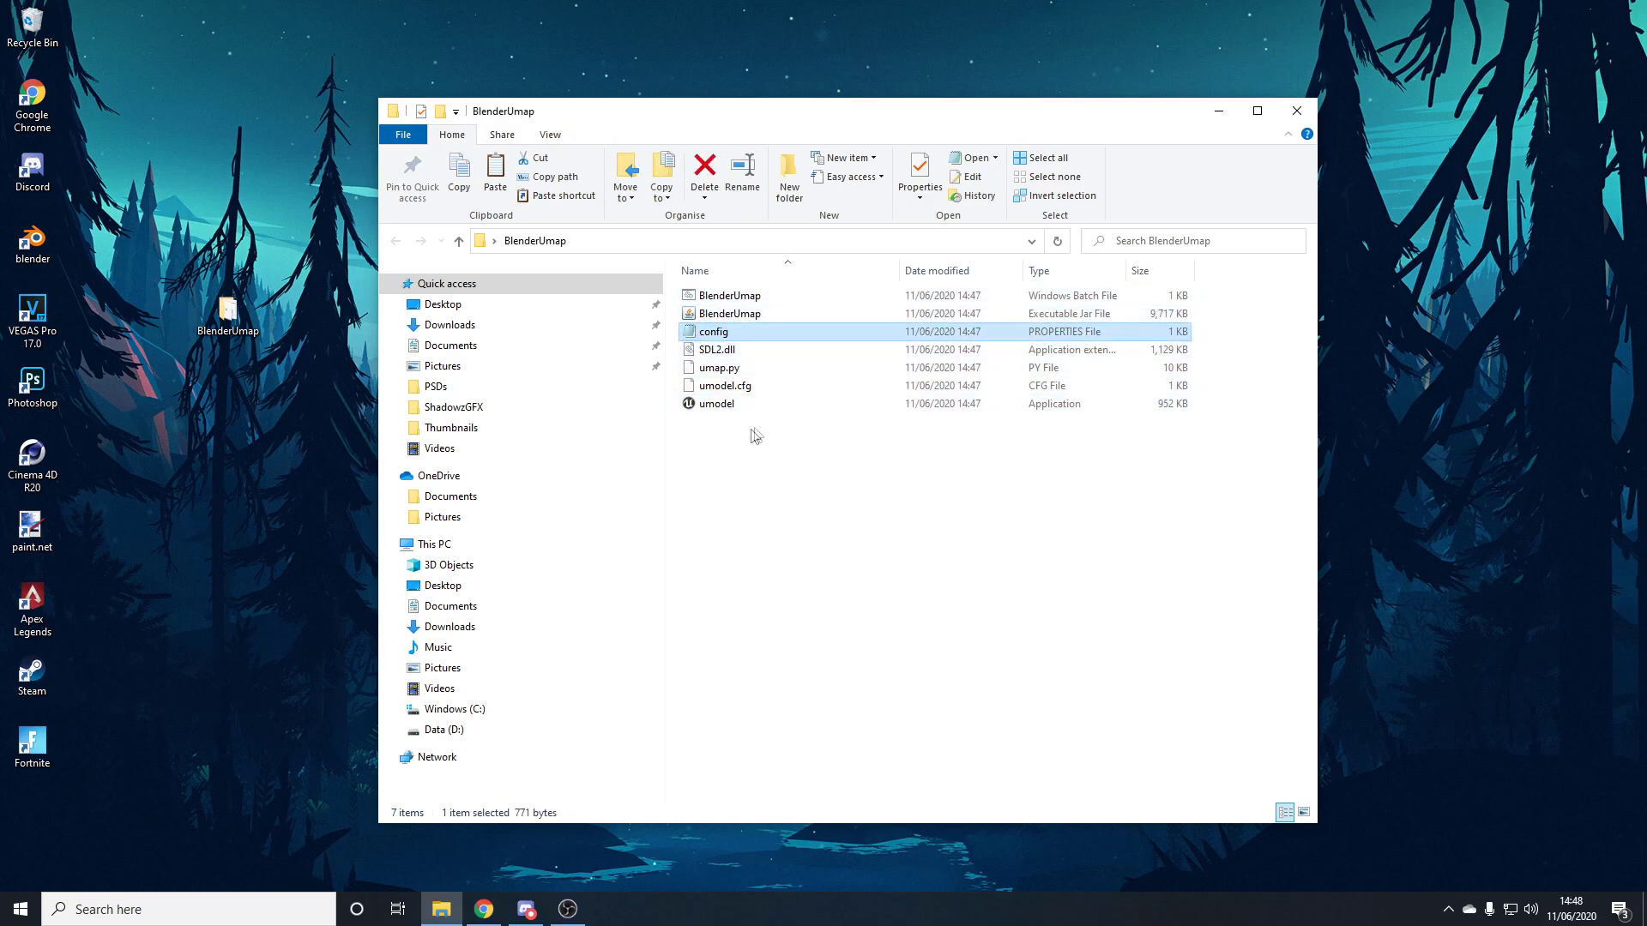
Open the config properties file in Notepad, set as the default app for .properties files, and widen its window.
{"action": "right_click", "coordinate": [711, 341]}
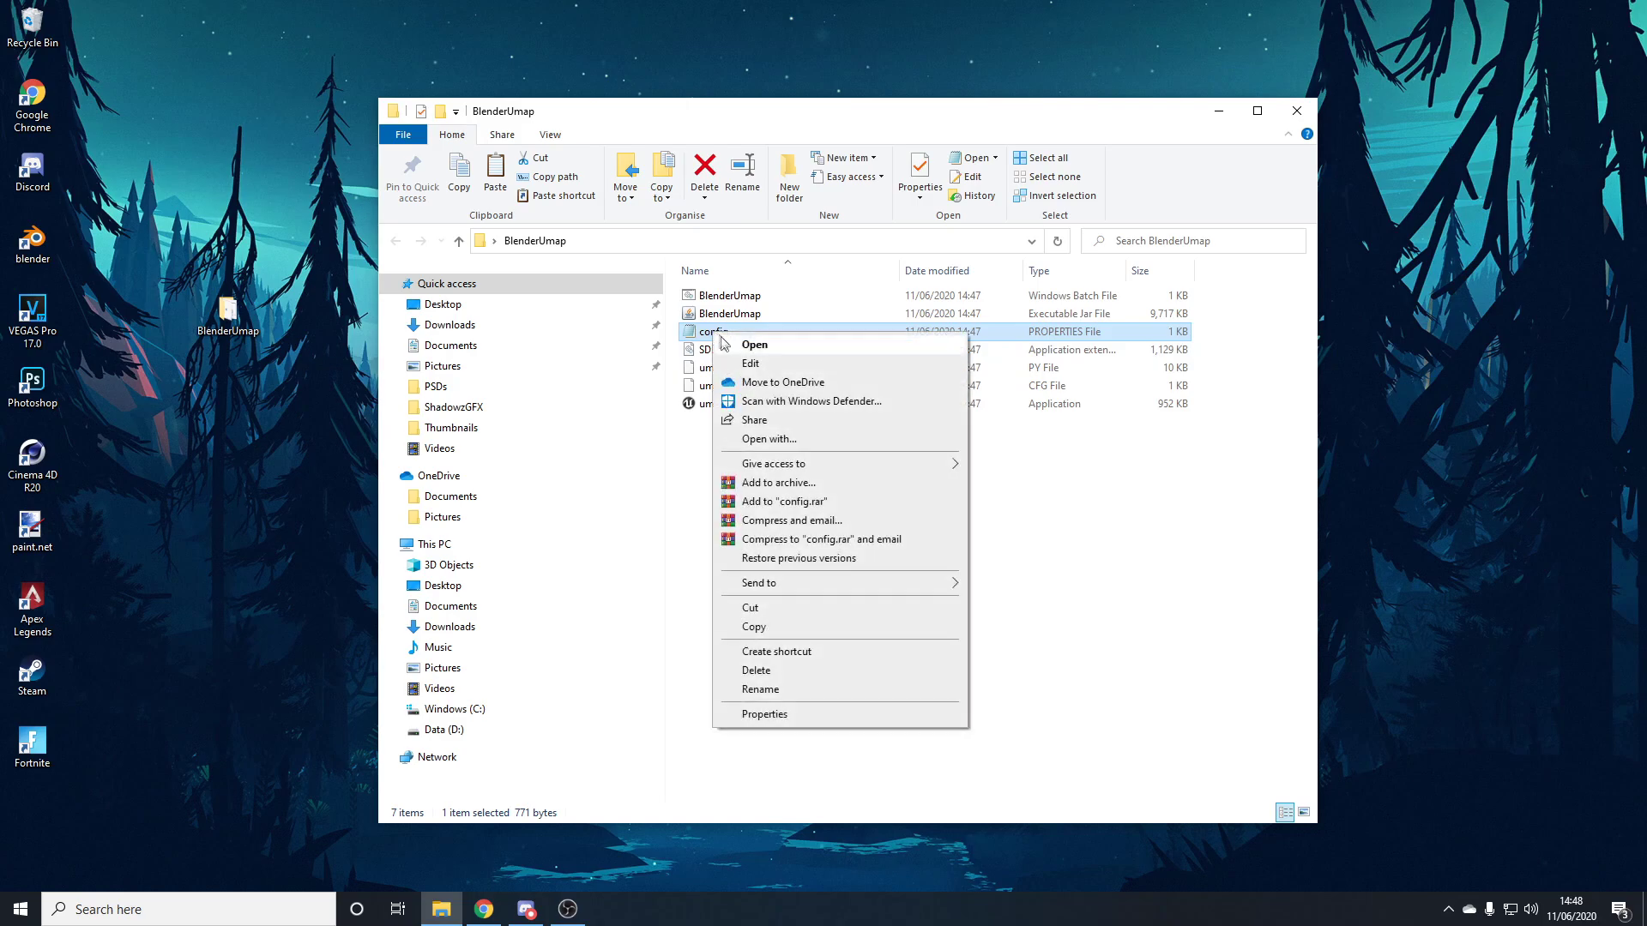
{"action": "left_click", "coordinate": [776, 438]}
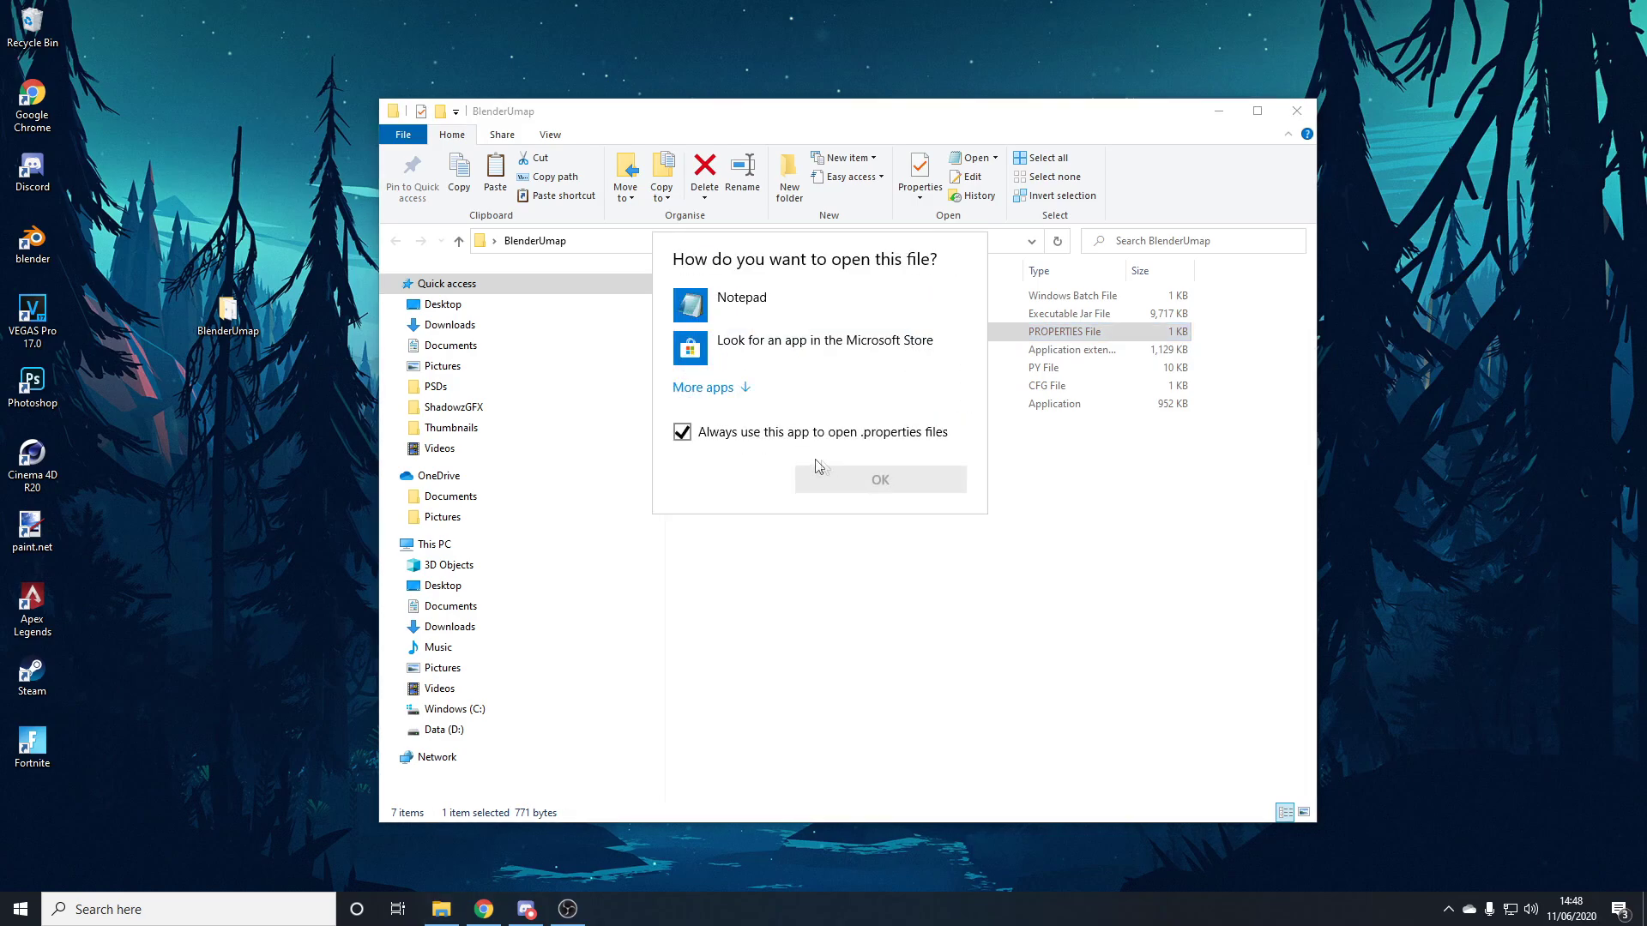
{"action": "left_click", "coordinate": [725, 307]}
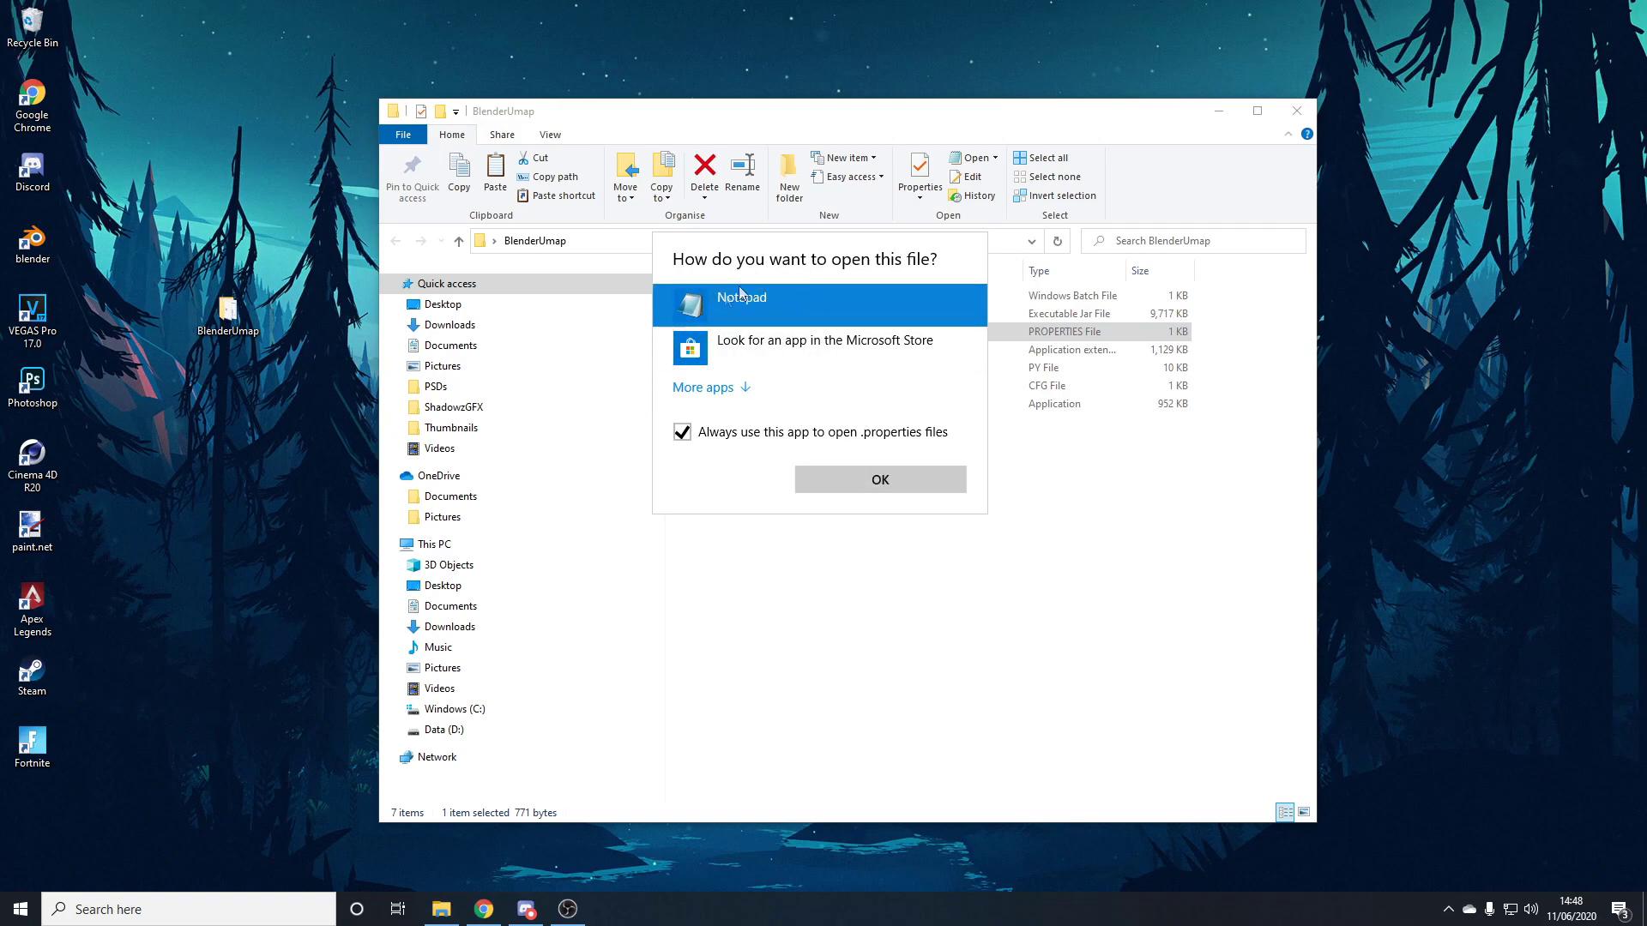
{"action": "left_click", "coordinate": [861, 489]}
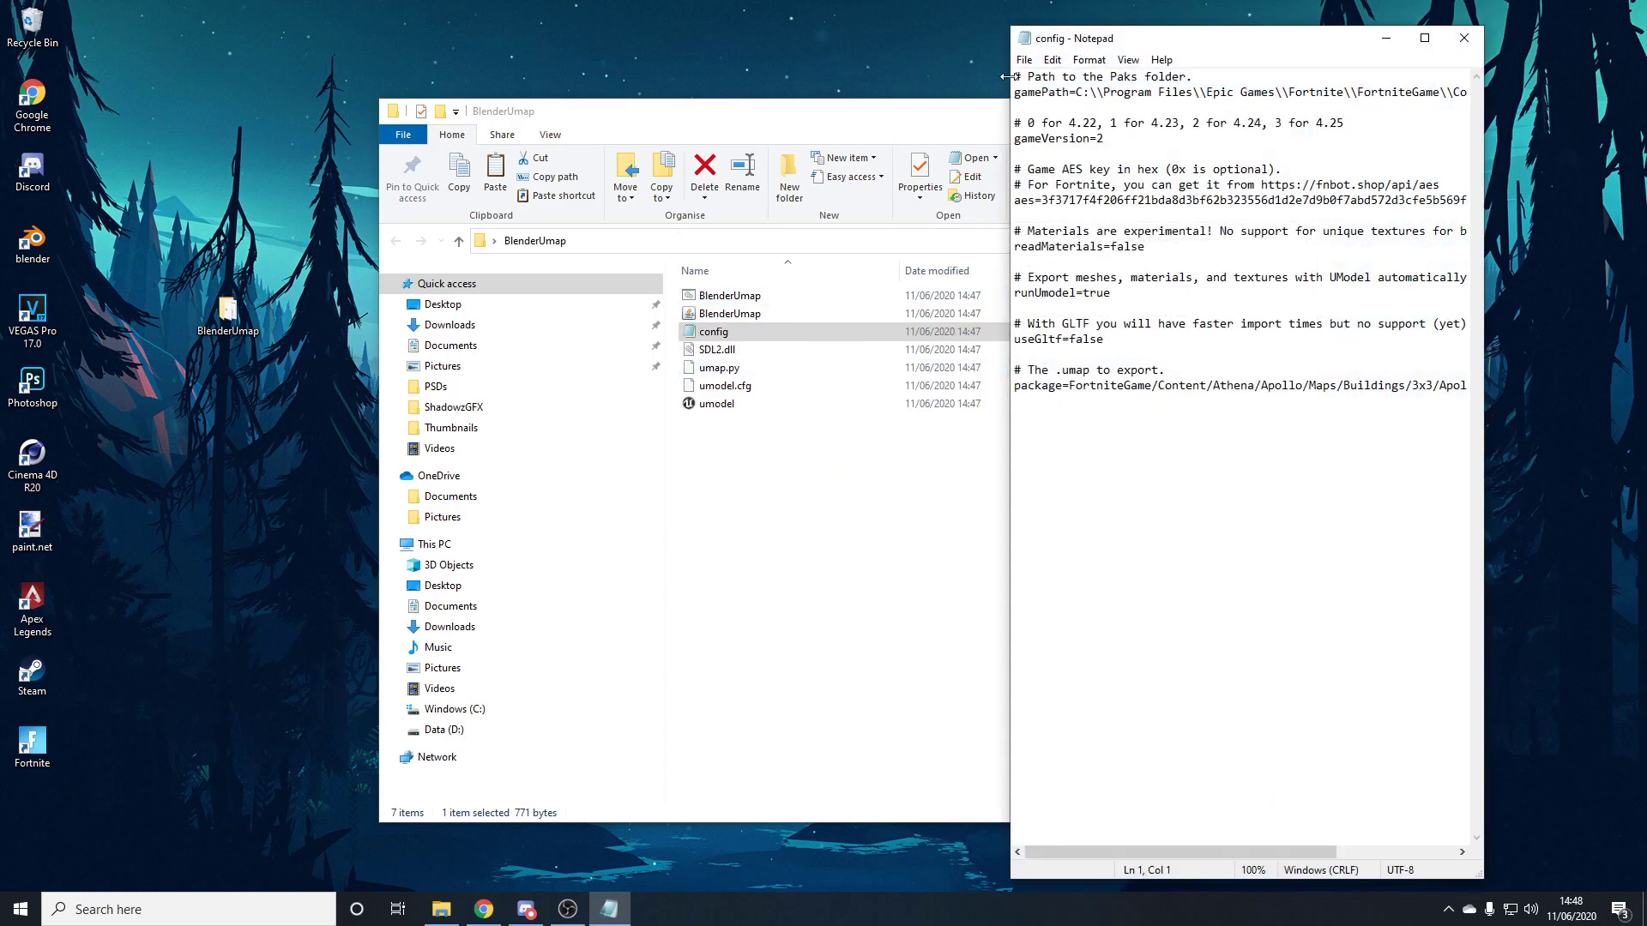
{"action": "left_click_drag", "start_coordinate": [1005, 77], "coordinate": [404, 79]}
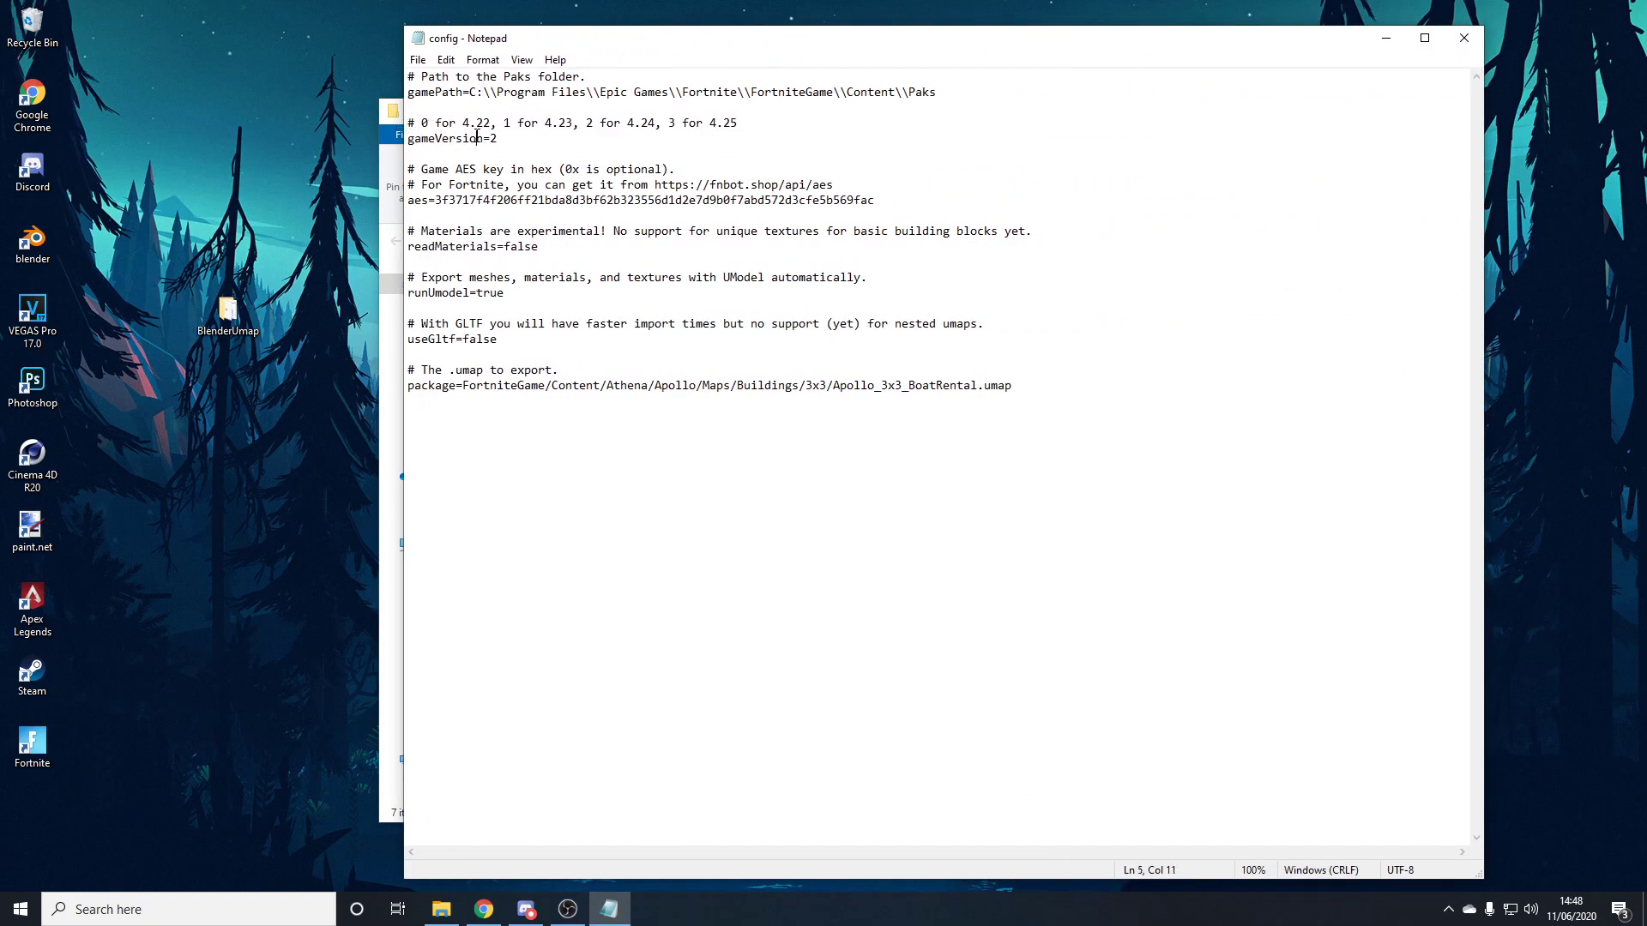
Examine the gamePath line in the config file to see which Fortnite Paks folder it points to.
{"action": "left_click", "coordinate": [544, 214]}
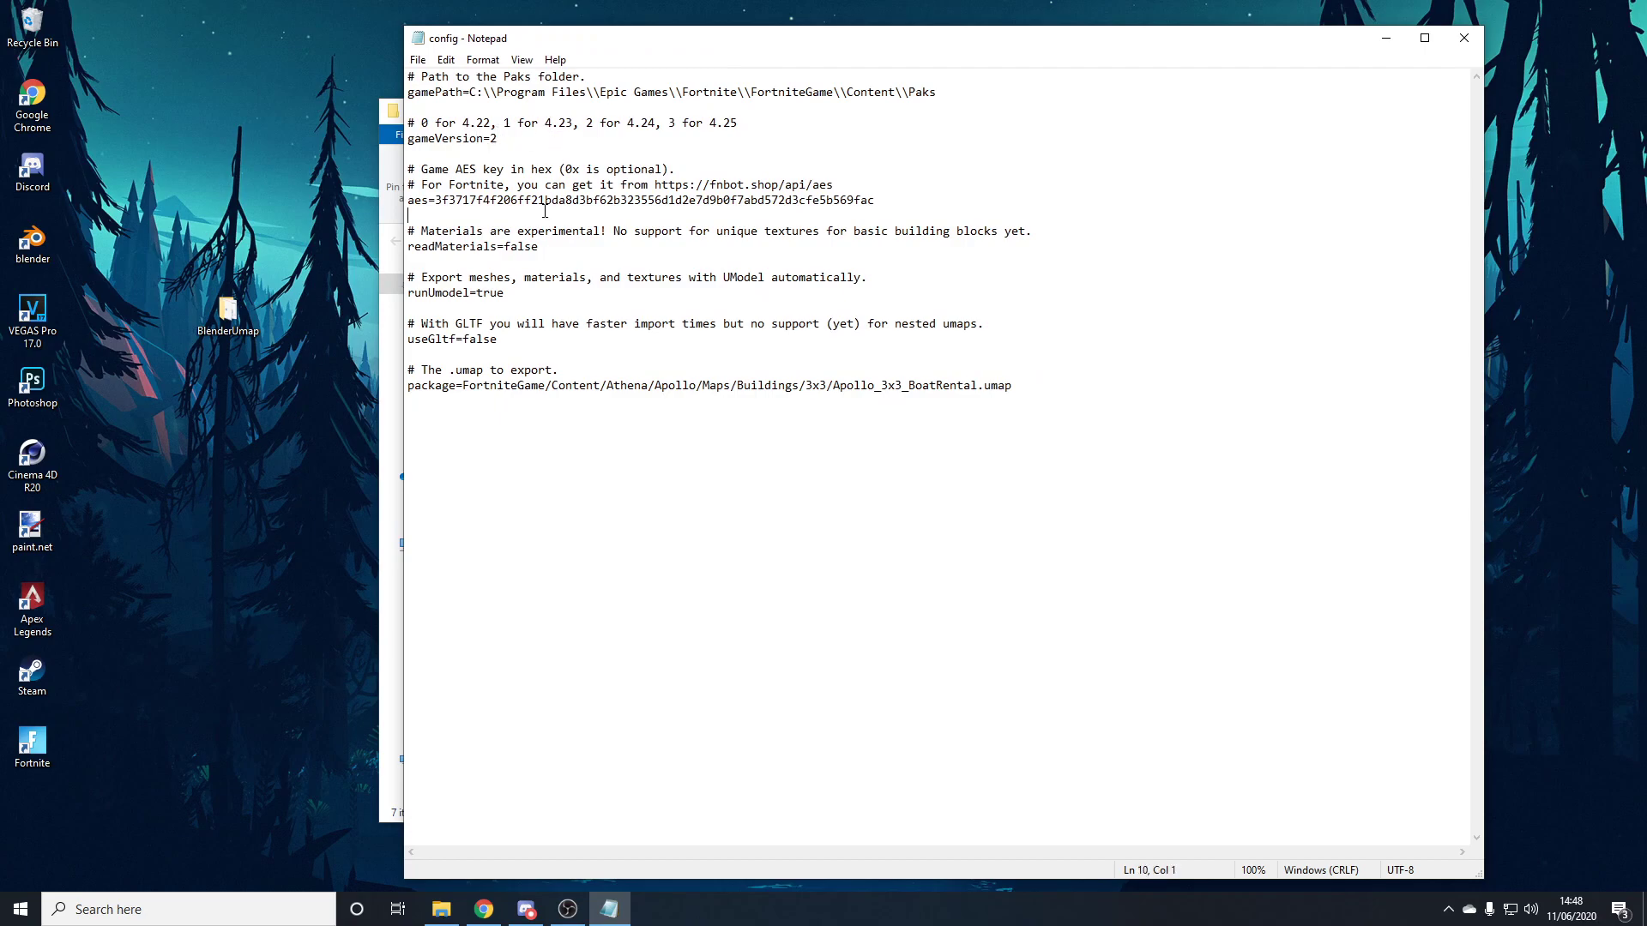
{"action": "left_click", "coordinate": [567, 77]}
{"action": "left_click_drag", "start_coordinate": [422, 79], "coordinate": [583, 79]}
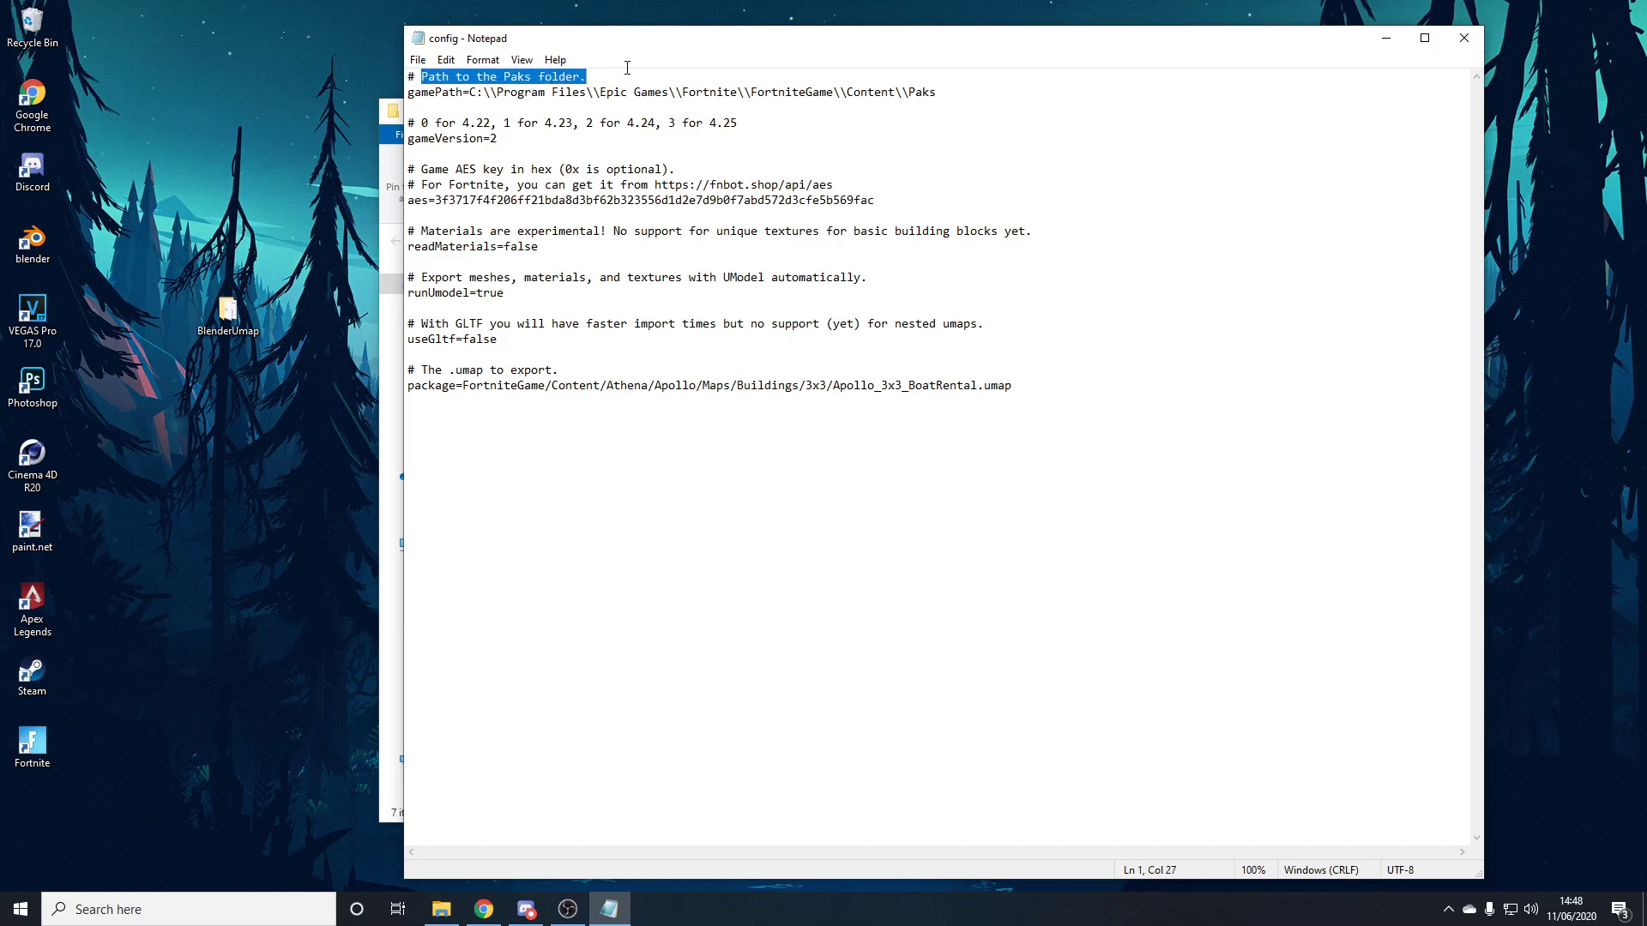
{"action": "left_click", "coordinate": [585, 80]}
{"action": "left_click_drag", "start_coordinate": [449, 94], "coordinate": [649, 95]}
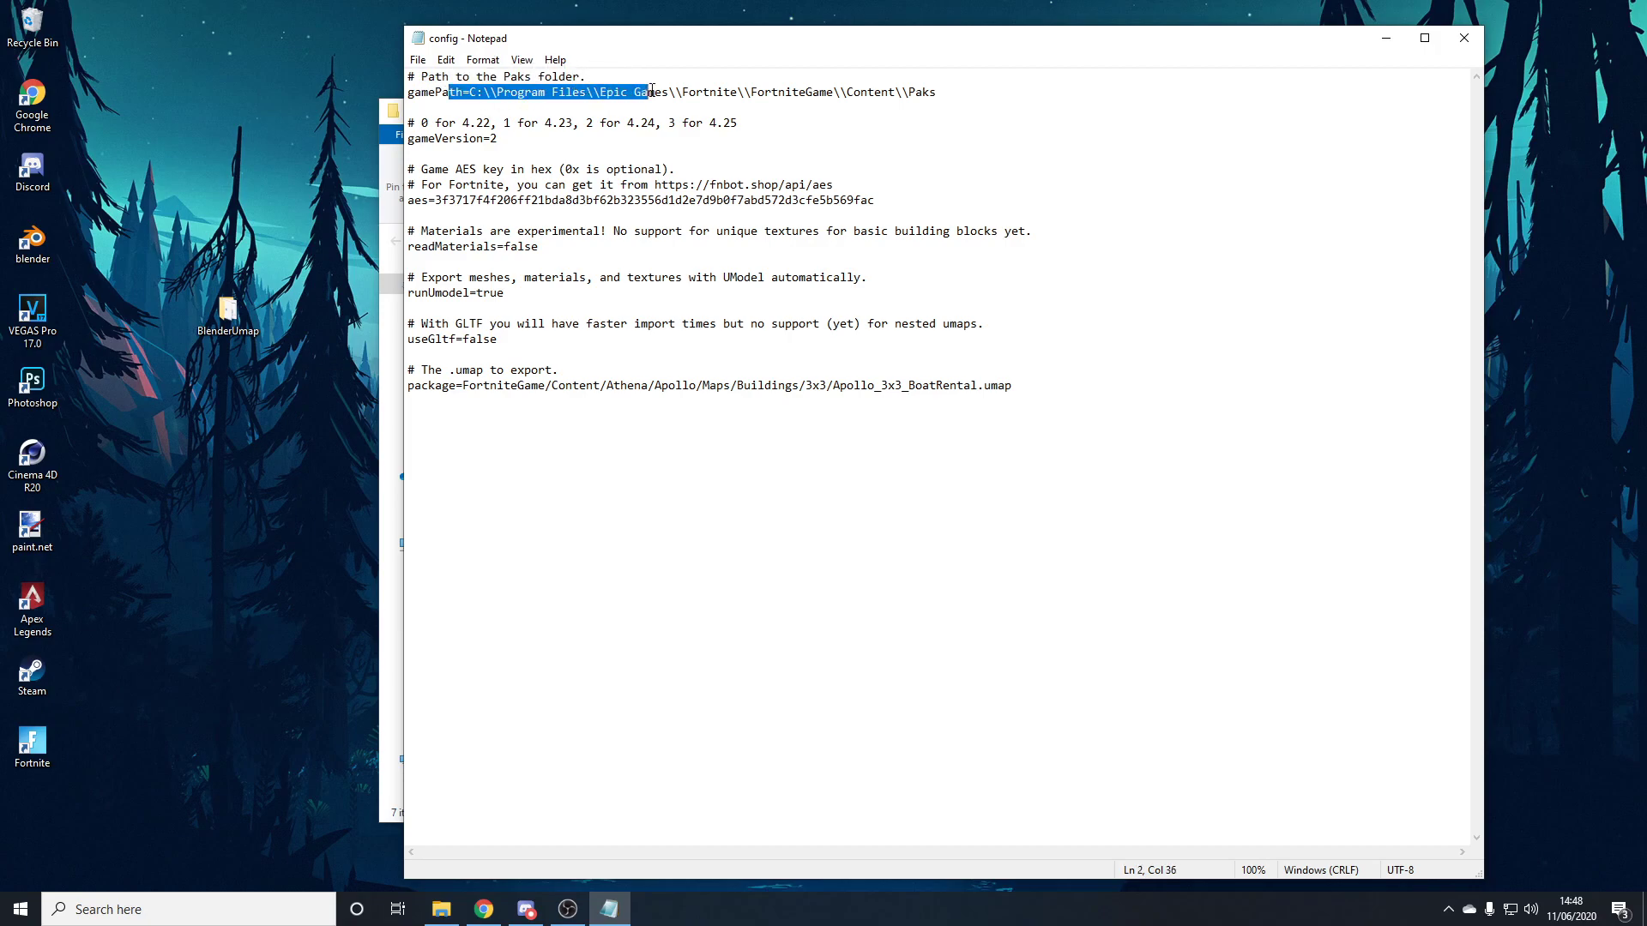
{"action": "left_click", "coordinate": [649, 95]}
{"action": "left_click_drag", "start_coordinate": [472, 92], "coordinate": [953, 93]}
{"action": "left_click", "coordinate": [944, 95]}
{"action": "left_click_drag", "start_coordinate": [408, 122], "coordinate": [936, 92]}
{"action": "left_click", "coordinate": [470, 93]}
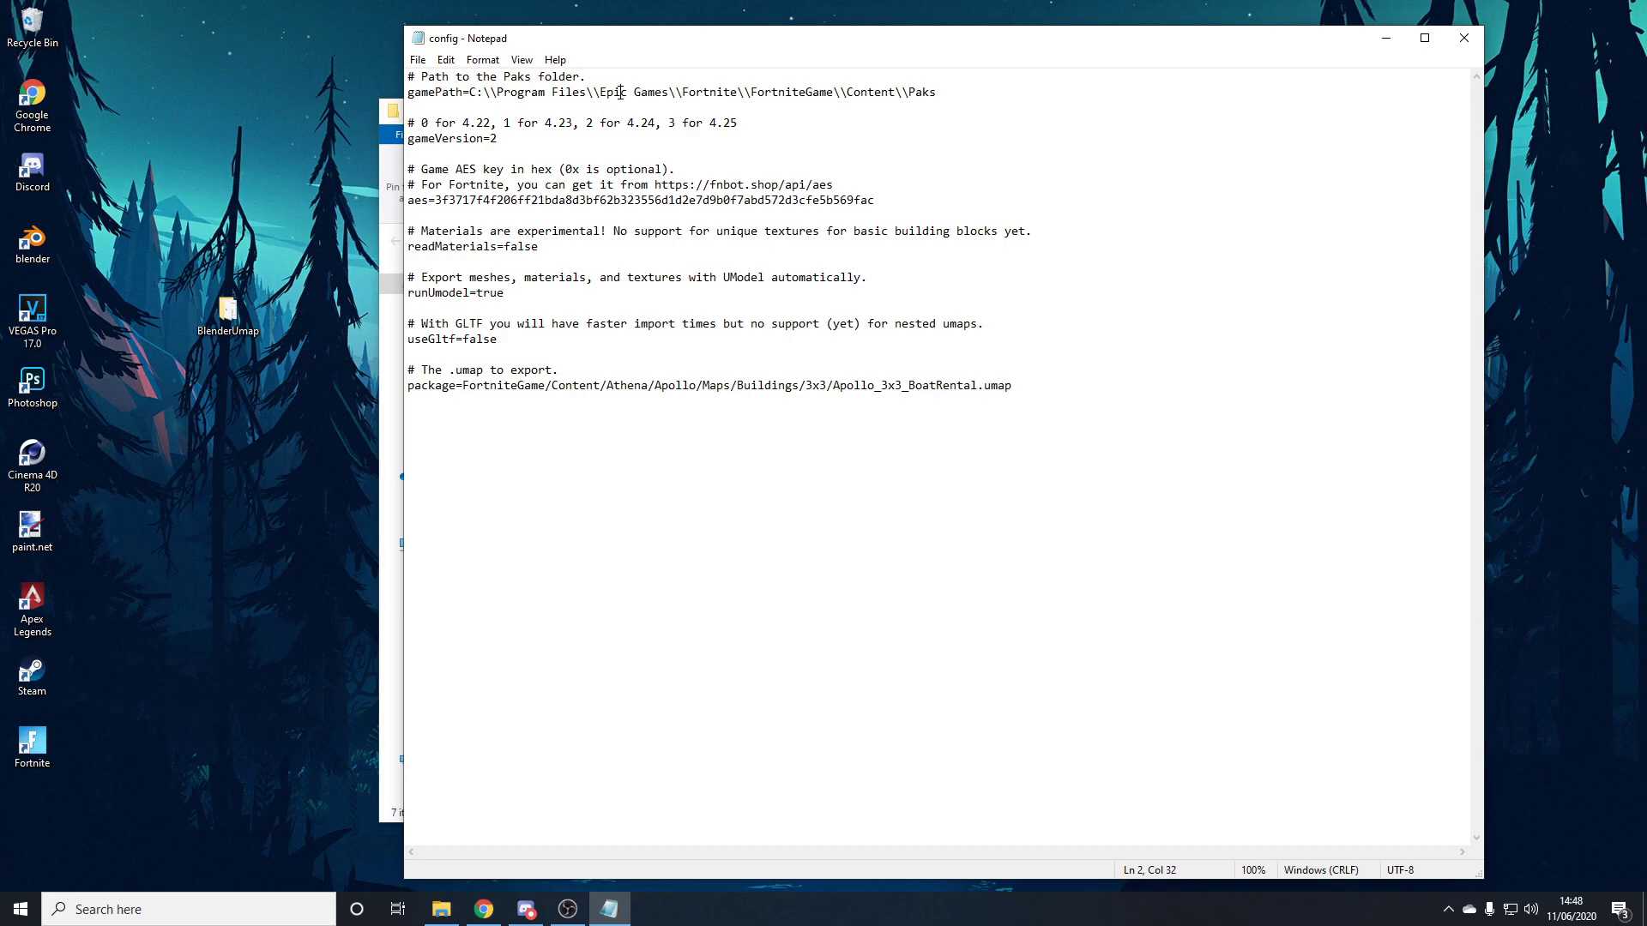
{"action": "left_click", "coordinate": [726, 95]}
{"action": "left_click_drag", "start_coordinate": [471, 90], "coordinate": [940, 94]}
{"action": "left_click", "coordinate": [940, 93]}
Retype the double backslash after the drive letter in the gamePath line.
{"action": "left_click_drag", "start_coordinate": [481, 92], "coordinate": [492, 92]}
{"action": "type", "text": "\\"}
{"action": "key", "text": "BackSpace"}
Review the complete gamePath value and the gameVersion option for 4.24 in the config file.
{"action": "left_click_drag", "start_coordinate": [472, 94], "coordinate": [981, 100]}
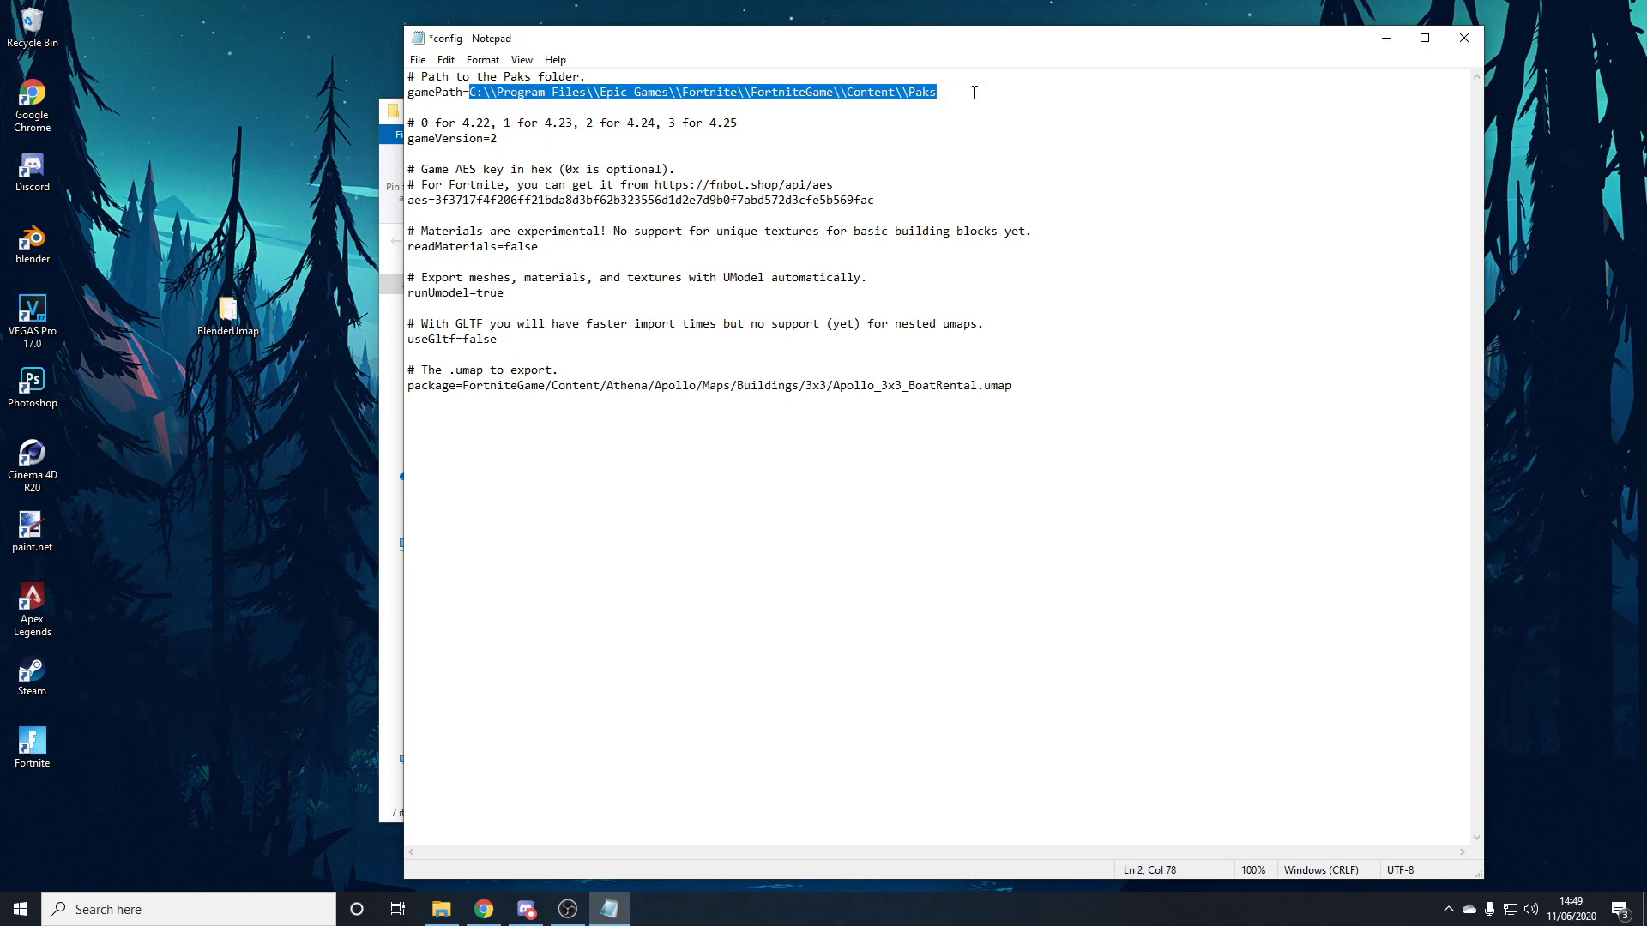
{"action": "left_click", "coordinate": [974, 93]}
{"action": "left_click", "coordinate": [721, 107]}
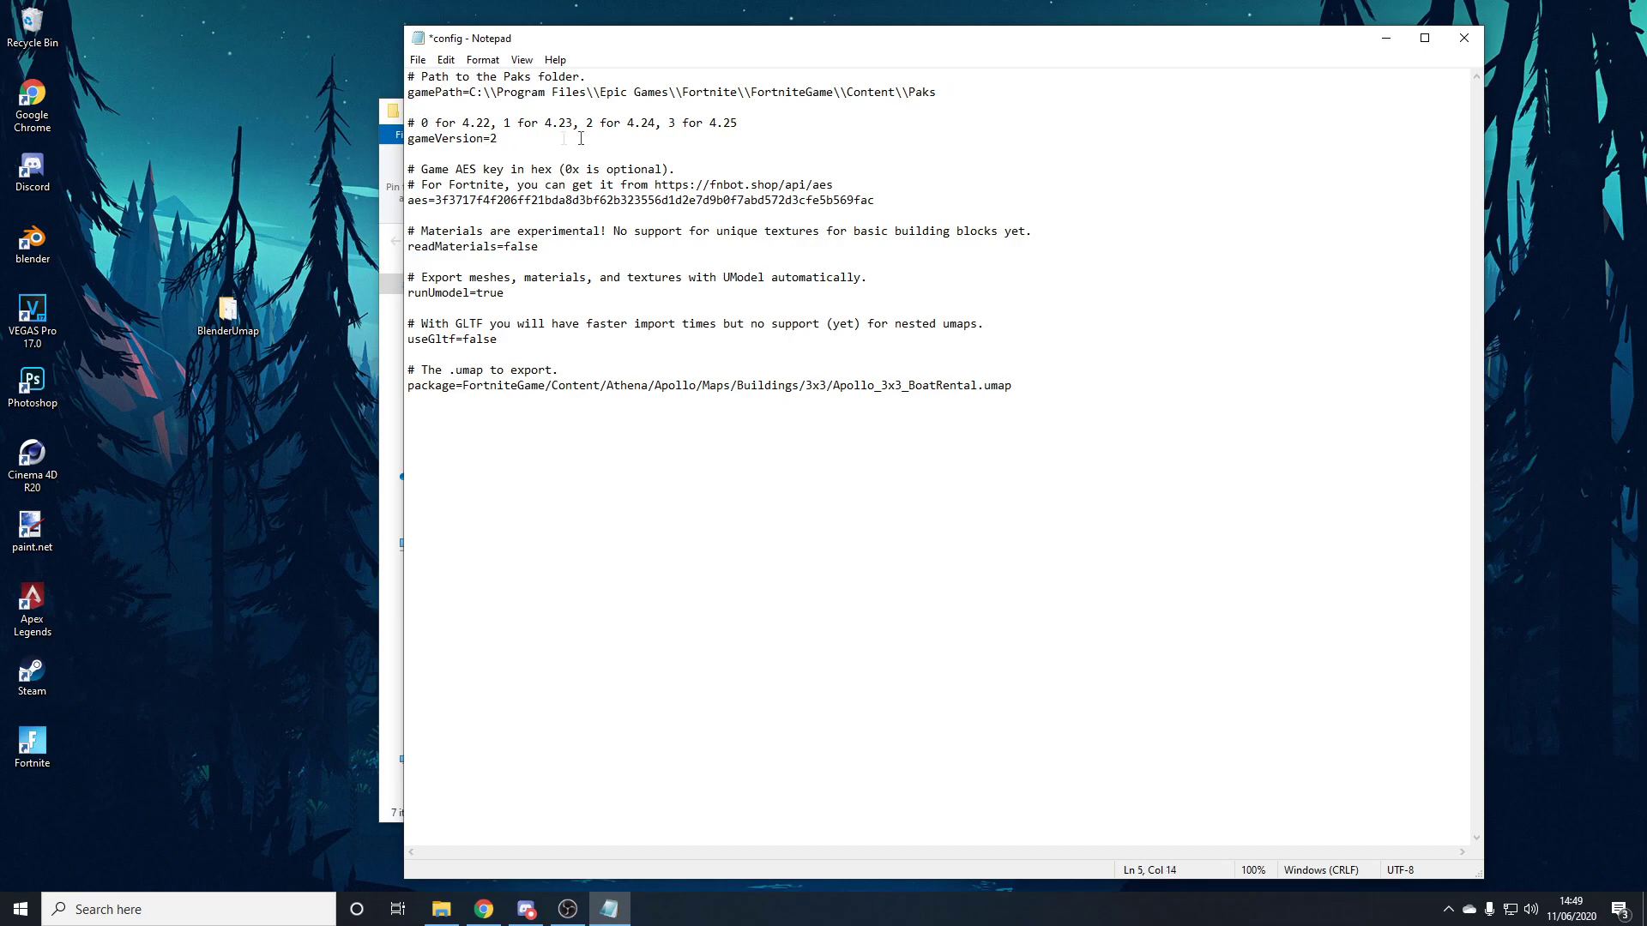
{"action": "left_click_drag", "start_coordinate": [627, 124], "coordinate": [656, 125]}
{"action": "left_click", "coordinate": [656, 124]}
Switch to Discord and read the engine version note for Fortnite keys in the aes-key channel.
{"action": "left_click", "coordinate": [526, 909]}
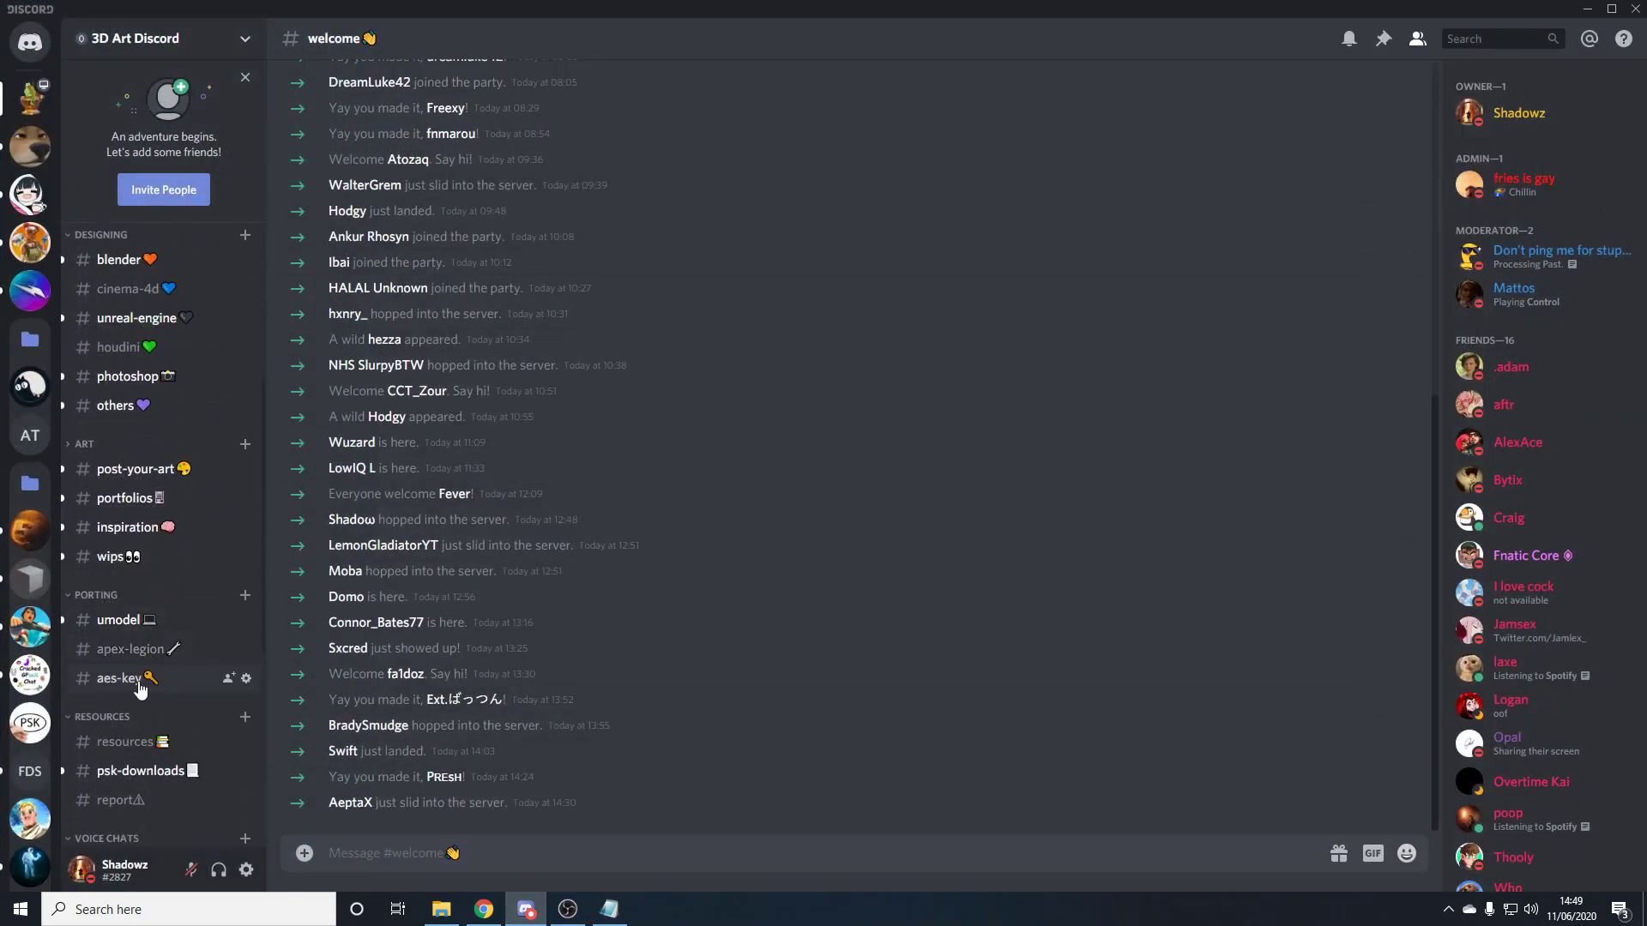
{"action": "left_click", "coordinate": [163, 678]}
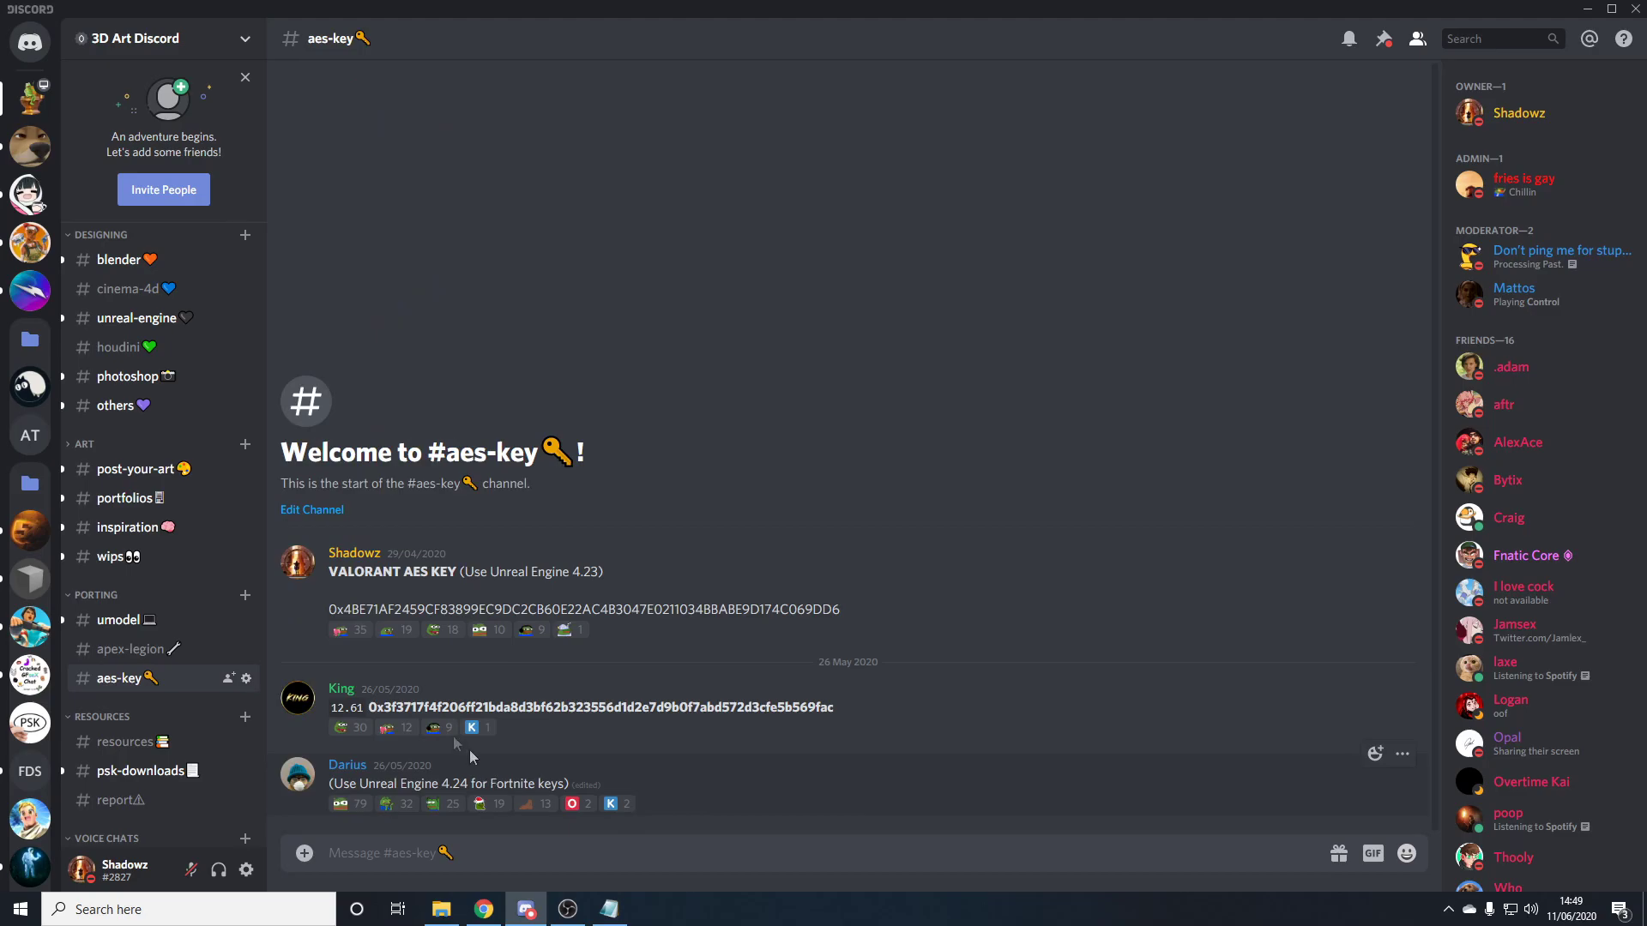
{"action": "double_click", "coordinate": [395, 784]}
{"action": "left_click_drag", "start_coordinate": [474, 784], "coordinate": [540, 784]}
{"action": "right_click", "coordinate": [411, 804]}
{"action": "left_click", "coordinate": [411, 804]}
{"action": "left_click_drag", "start_coordinate": [449, 783], "coordinate": [470, 783]}
Return to the config file in Notepad and check the gameVersion numbers for engine versions 4.24 and 4.25.
{"action": "left_click", "coordinate": [609, 909]}
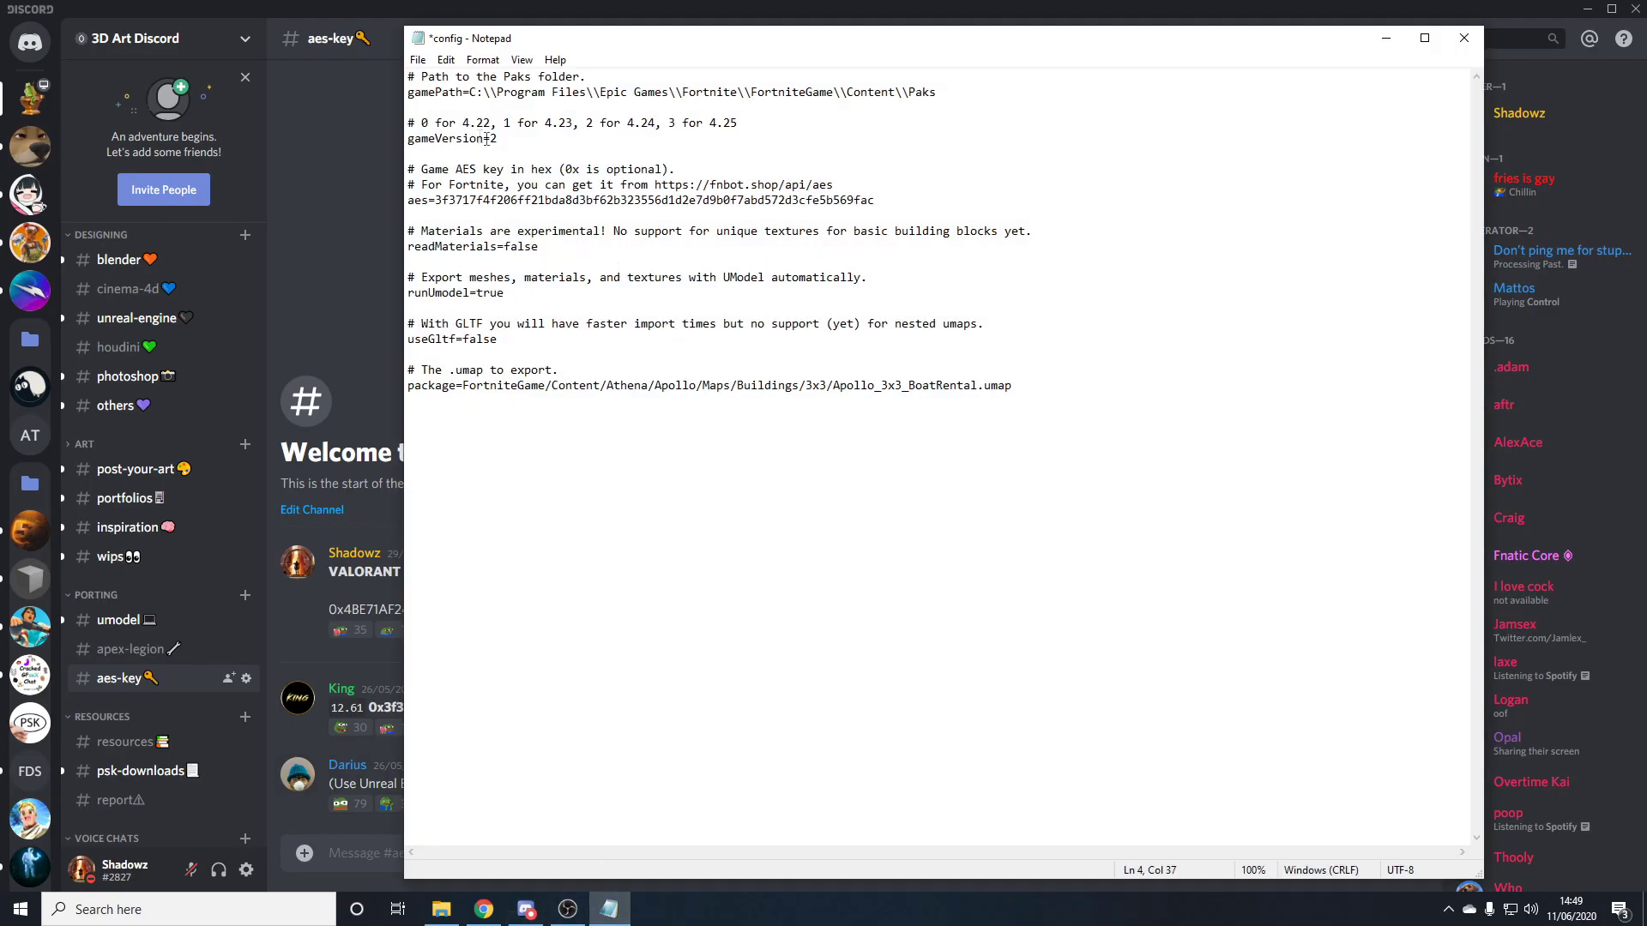
{"action": "left_click", "coordinate": [589, 123]}
{"action": "left_click", "coordinate": [635, 123]}
{"action": "left_click_drag", "start_coordinate": [673, 123], "coordinate": [720, 123]}
{"action": "left_click", "coordinate": [723, 123]}
{"action": "left_click", "coordinate": [716, 123]}
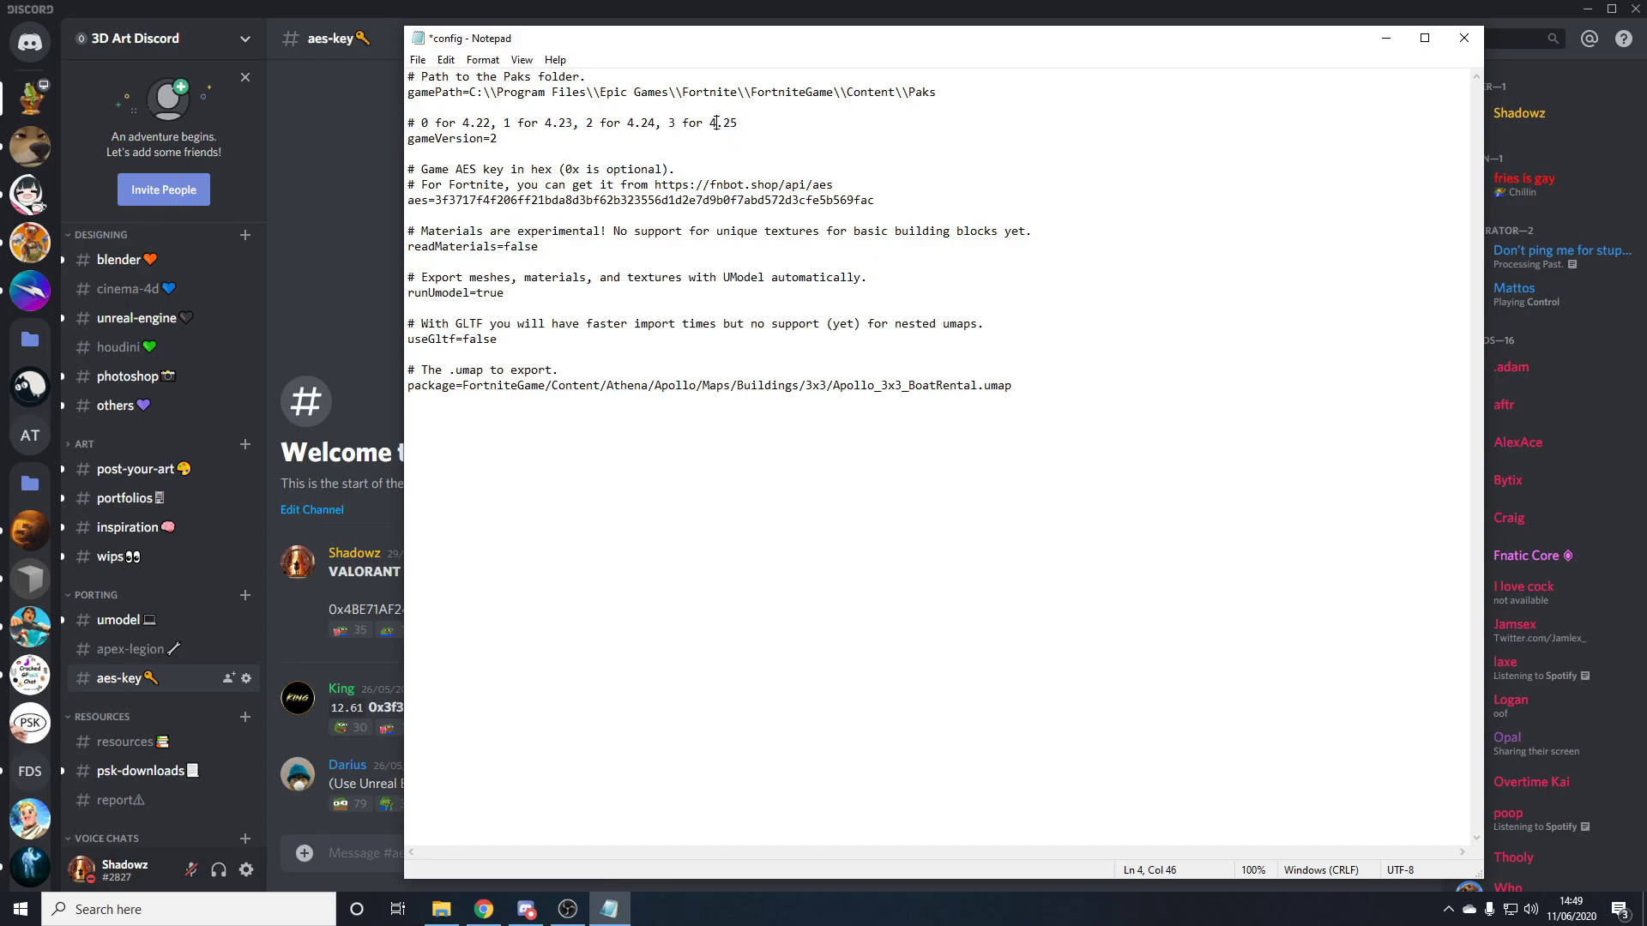
{"action": "left_click", "coordinate": [517, 128]}
Compare the AES key in the config file with the Fortnite key posted in Discord's aes-key channel.
{"action": "left_click_drag", "start_coordinate": [426, 171], "coordinate": [600, 185]}
{"action": "left_click", "coordinate": [517, 169]}
{"action": "left_click", "coordinate": [600, 185]}
{"action": "left_click_drag", "start_coordinate": [438, 199], "coordinate": [541, 200]}
{"action": "left_click", "coordinate": [543, 199]}
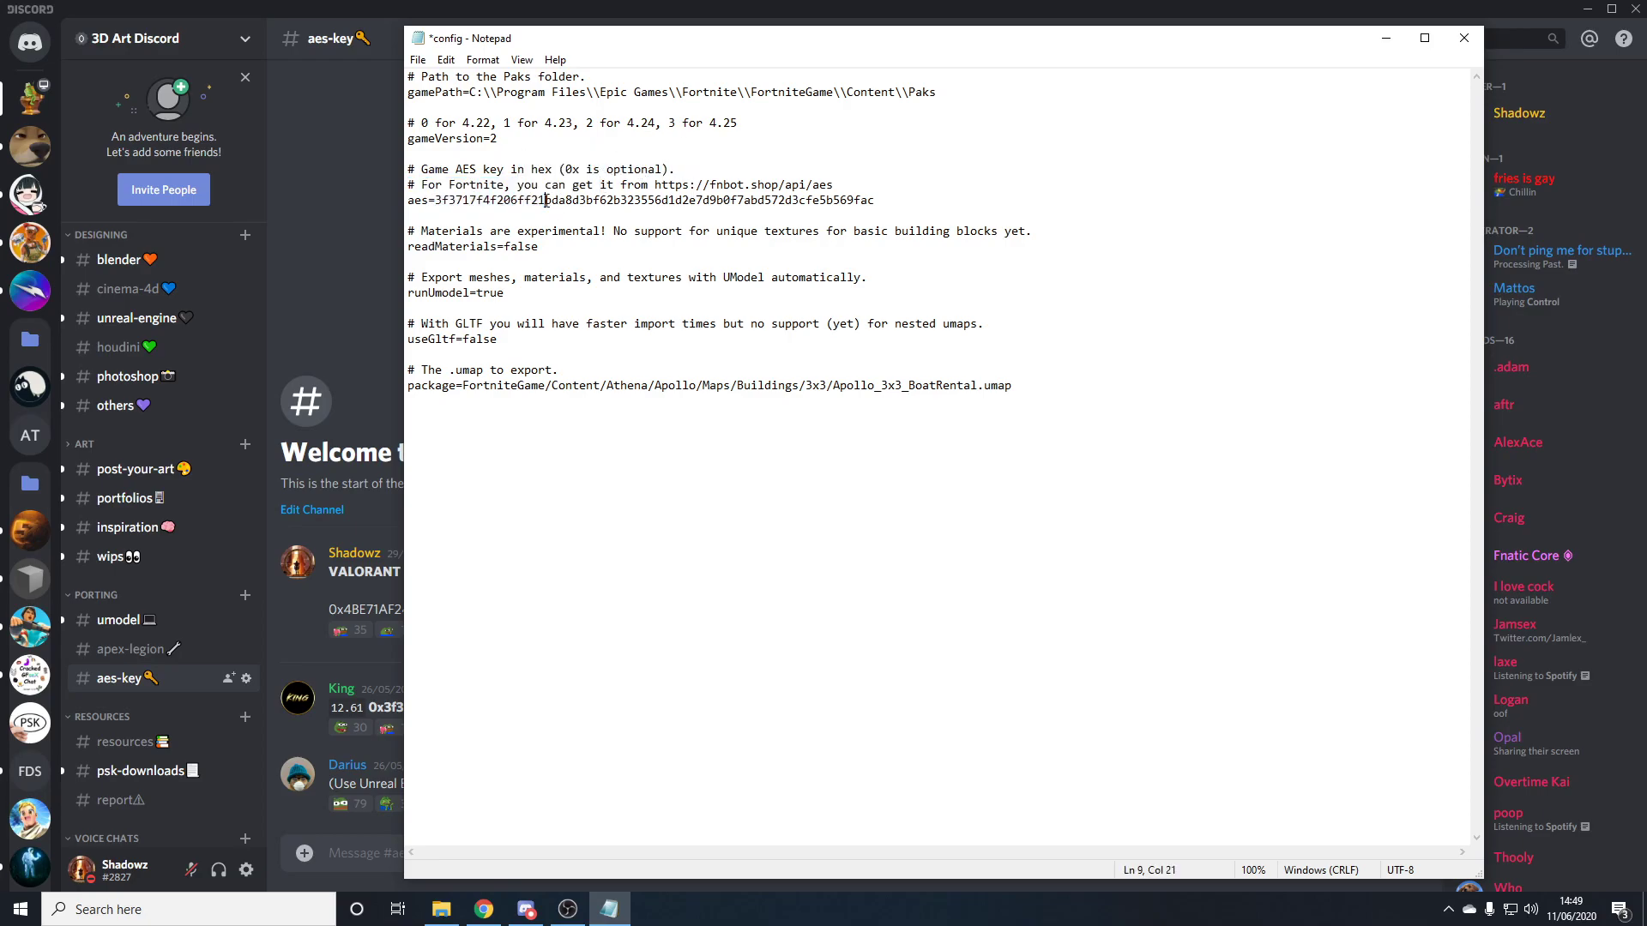
{"action": "left_click", "coordinate": [351, 538]}
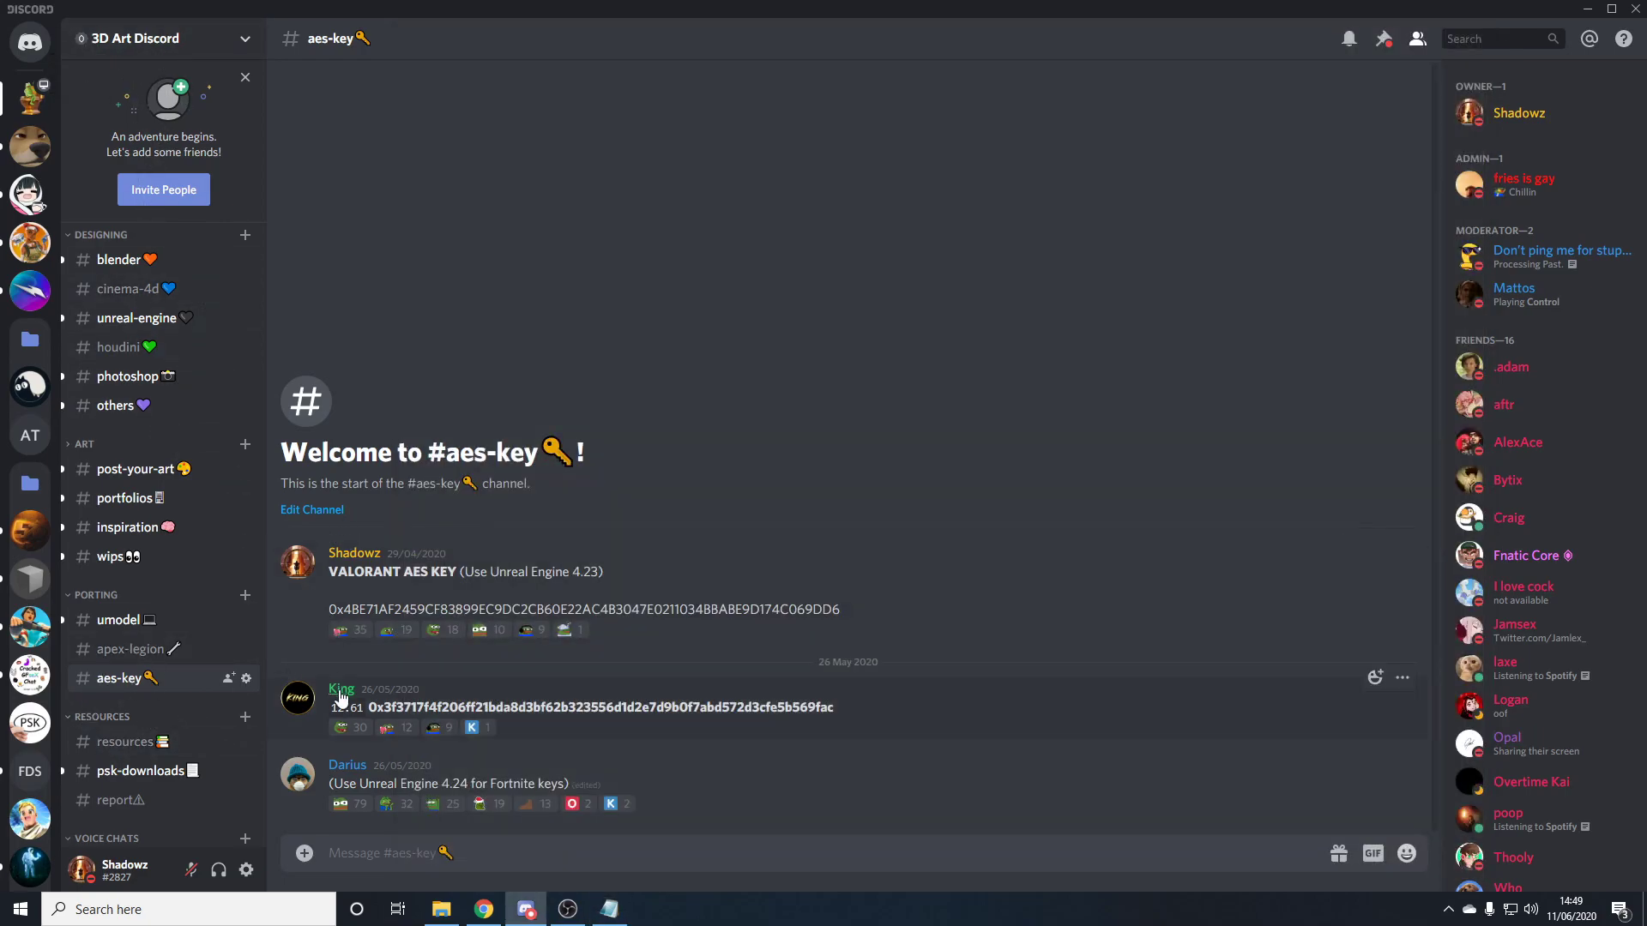
{"action": "left_click_drag", "start_coordinate": [369, 708], "coordinate": [400, 707]}
{"action": "double_click", "coordinate": [856, 705]}
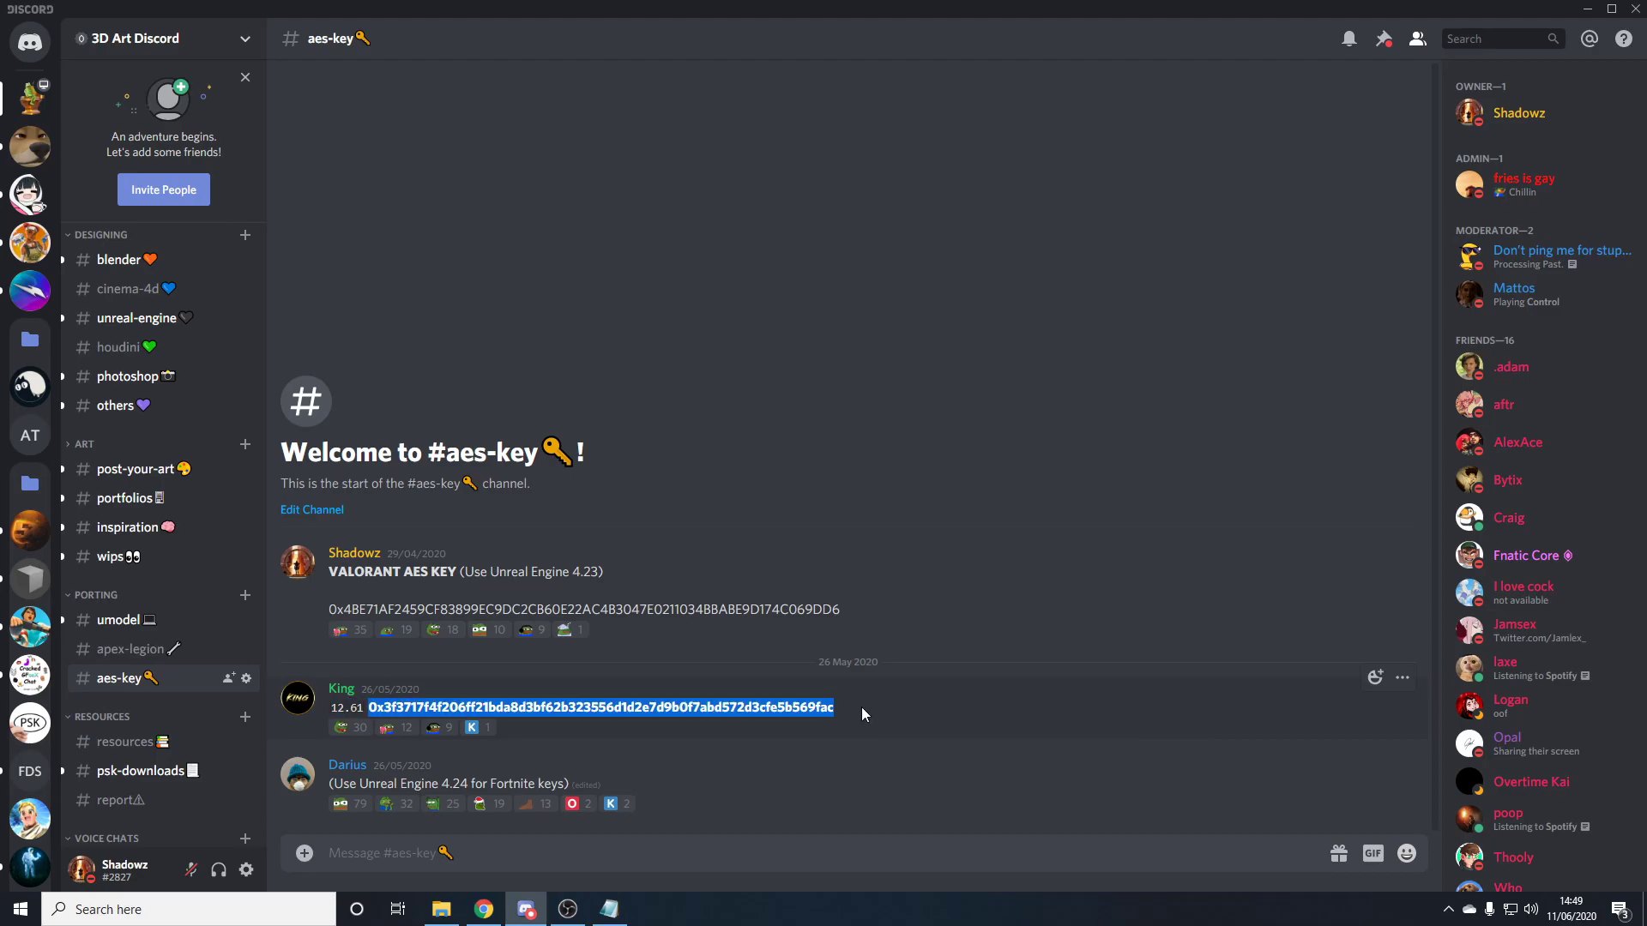
{"action": "left_click", "coordinate": [609, 909]}
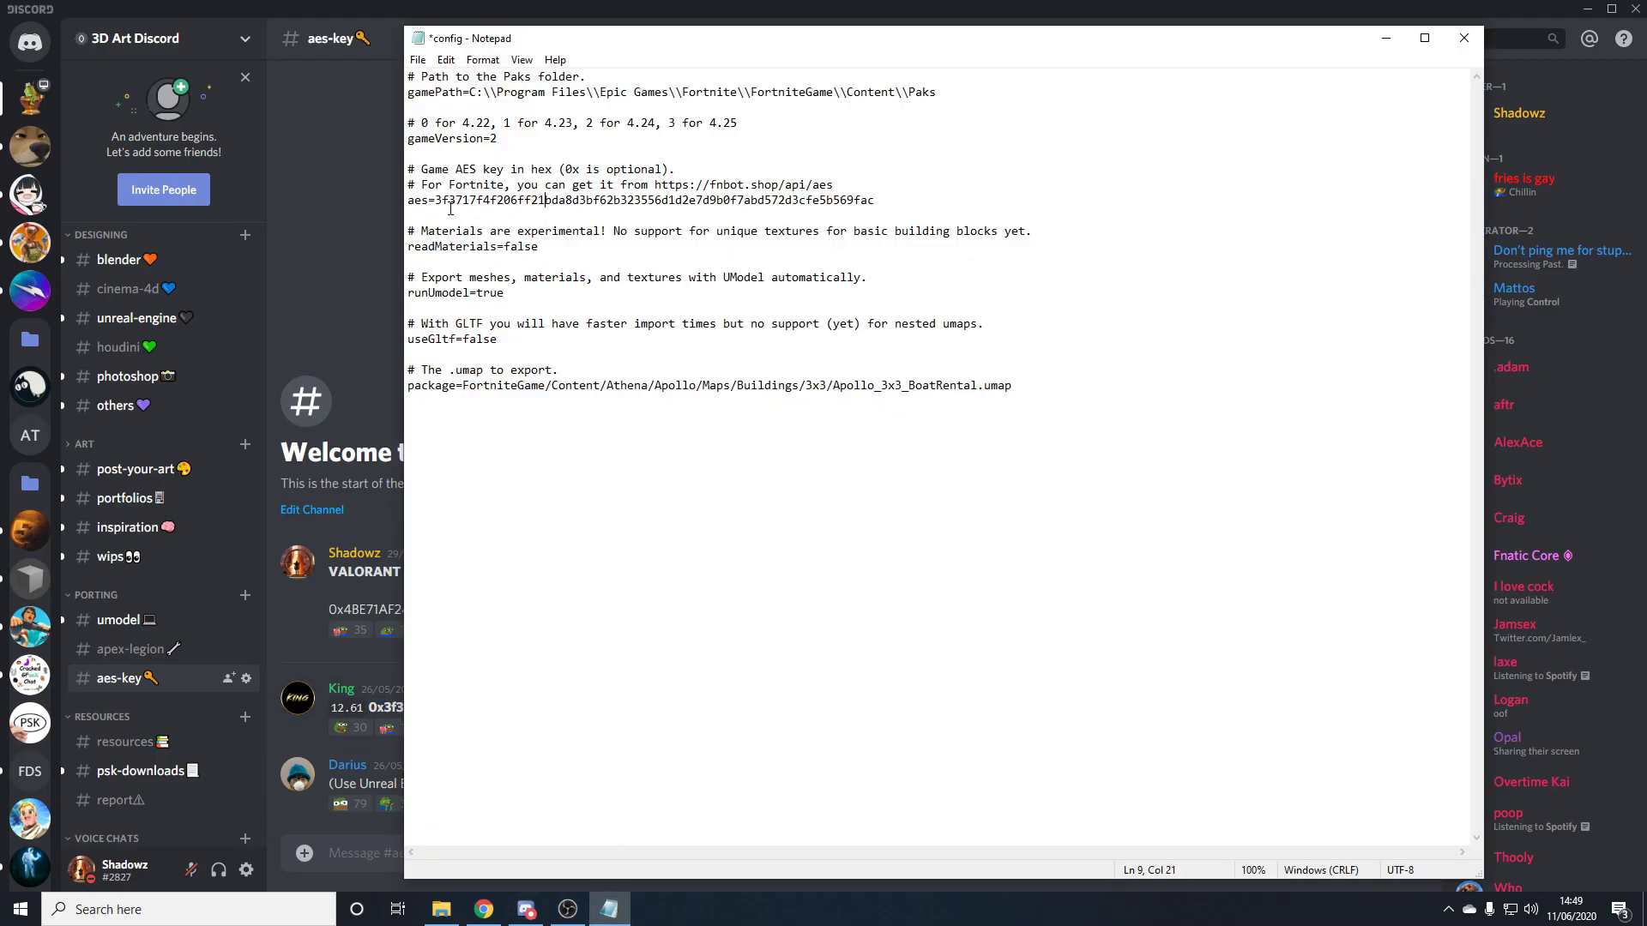
Set readMaterials to true in the config file.
{"action": "left_click", "coordinate": [471, 231]}
{"action": "left_click_drag", "start_coordinate": [541, 247], "coordinate": [509, 247]}
{"action": "left_click", "coordinate": [559, 262]}
{"action": "left_click_drag", "start_coordinate": [559, 249], "coordinate": [509, 248]}
{"action": "type", "text": "tru"}
{"action": "left_click", "coordinate": [526, 273]}
Examine the package line in the config file that defines which .umap to export.
{"action": "left_click_drag", "start_coordinate": [422, 372], "coordinate": [556, 371]}
{"action": "left_click", "coordinate": [553, 370]}
{"action": "left_click_drag", "start_coordinate": [462, 388], "coordinate": [490, 409]}
{"action": "left_click", "coordinate": [1095, 378]}
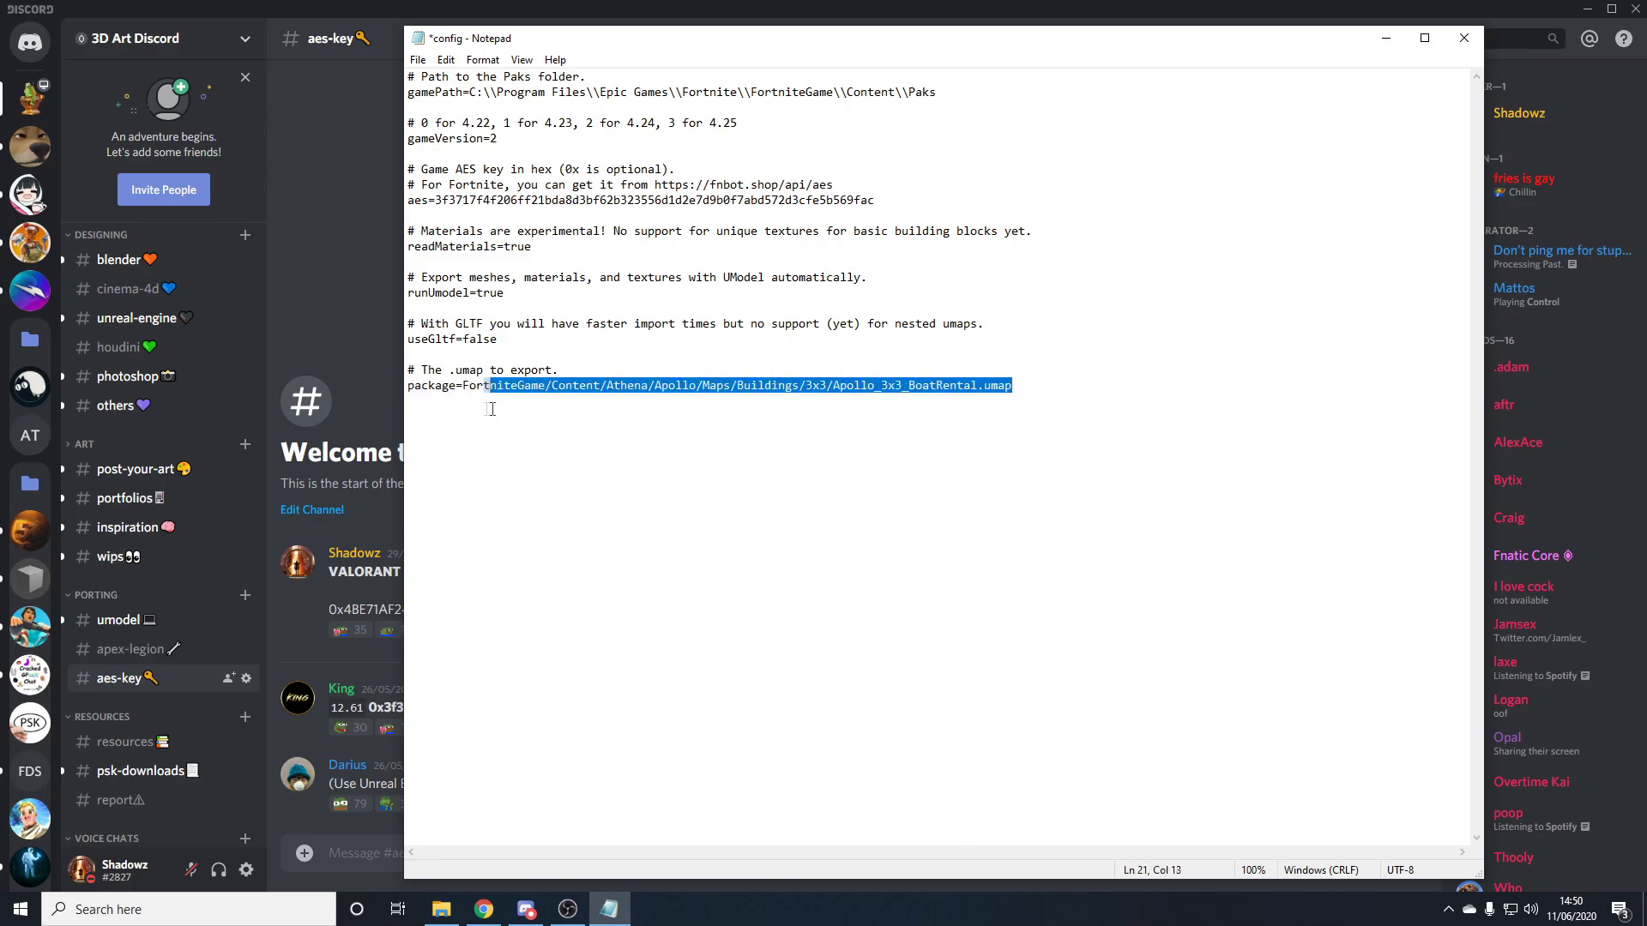
{"action": "left_click", "coordinate": [1063, 391]}
{"action": "left_click_drag", "start_coordinate": [928, 391], "coordinate": [914, 387]}
{"action": "left_click", "coordinate": [958, 386]}
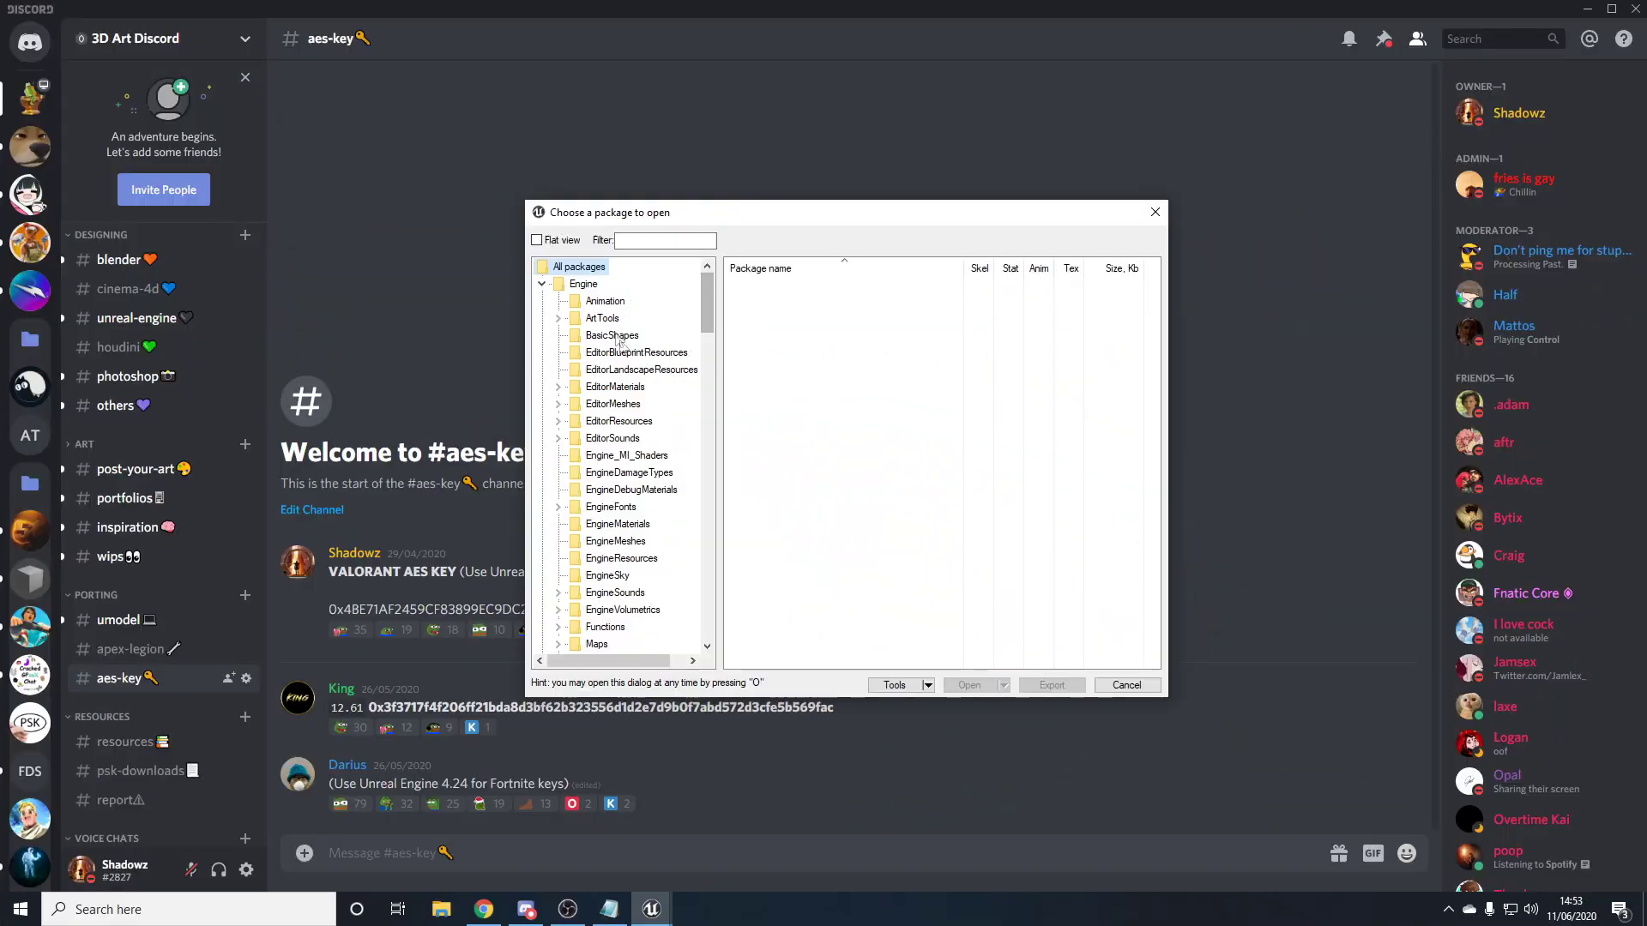
In UModel's package chooser, turn on flat view and filter the packages by ".umap Agency".
{"action": "left_click", "coordinate": [661, 241]}
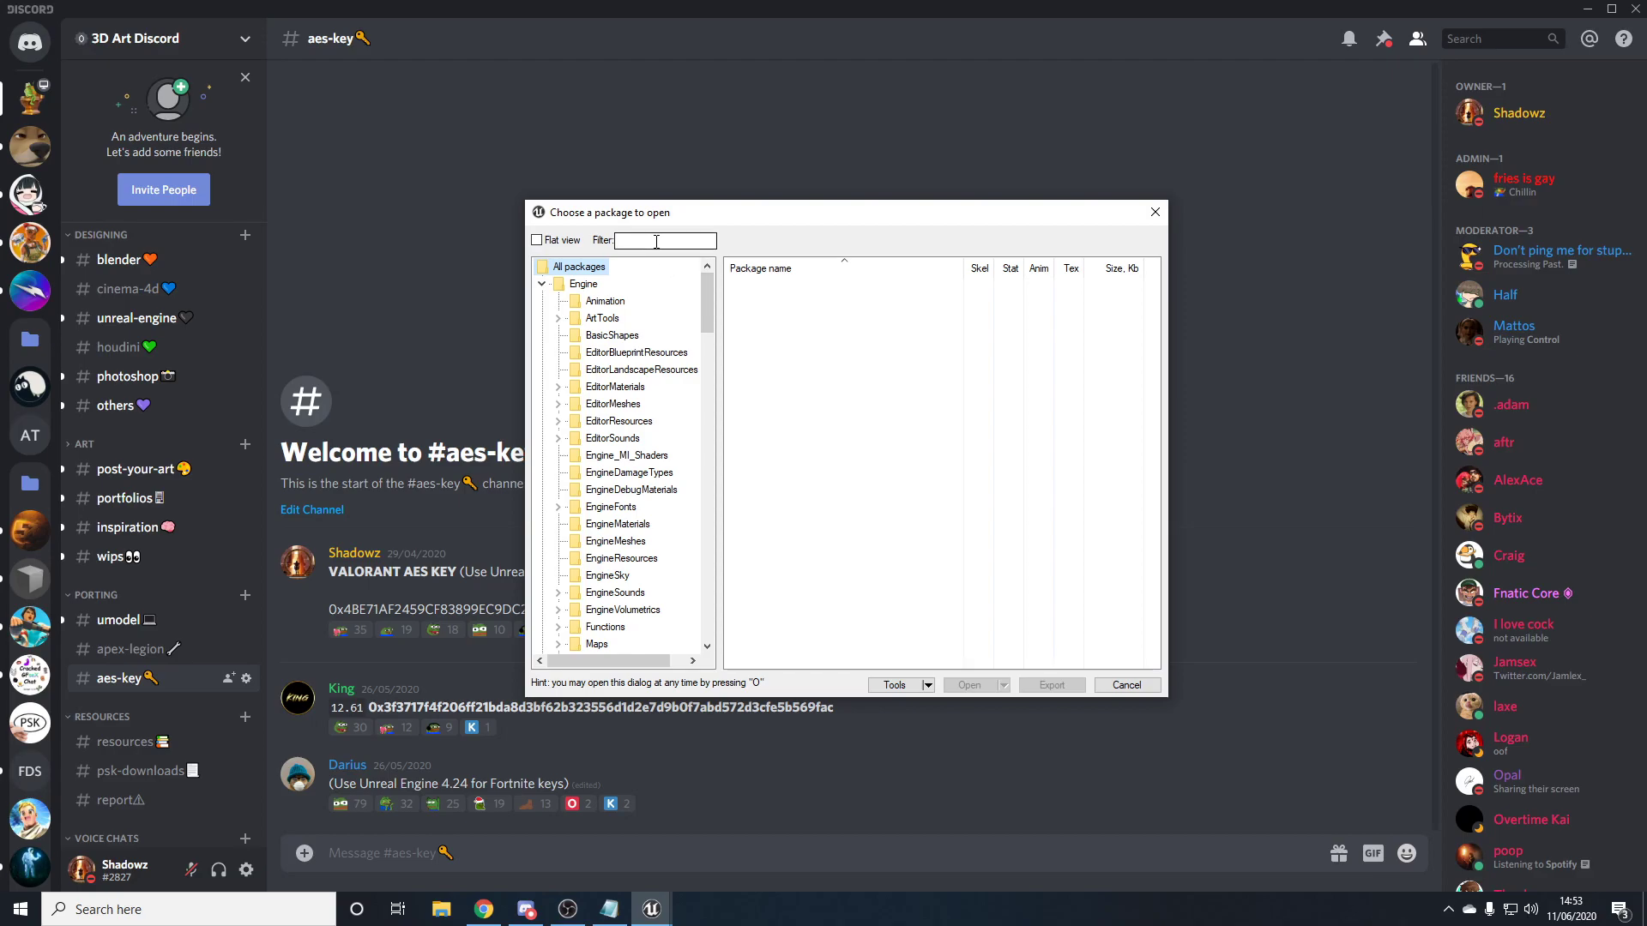
{"action": "left_click", "coordinate": [656, 239]}
{"action": "type", "text": "umapo"}
{"action": "left_click", "coordinate": [537, 241]}
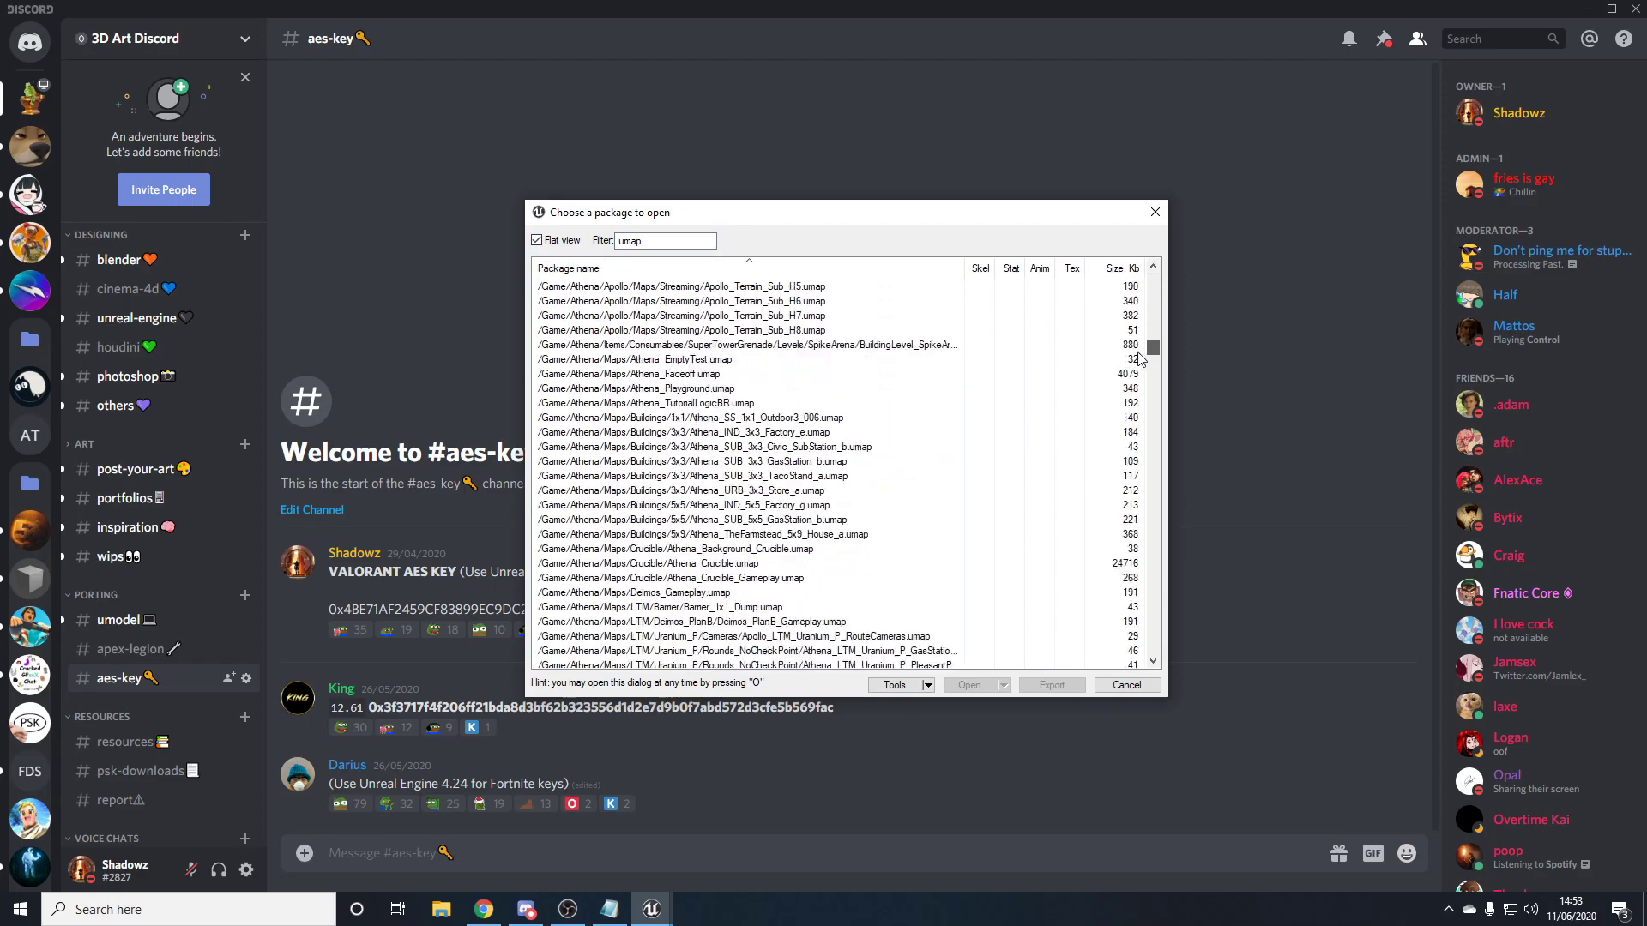
{"action": "scroll", "coordinate": [1141, 358], "scroll_direction": "down", "scroll_amount": 20}
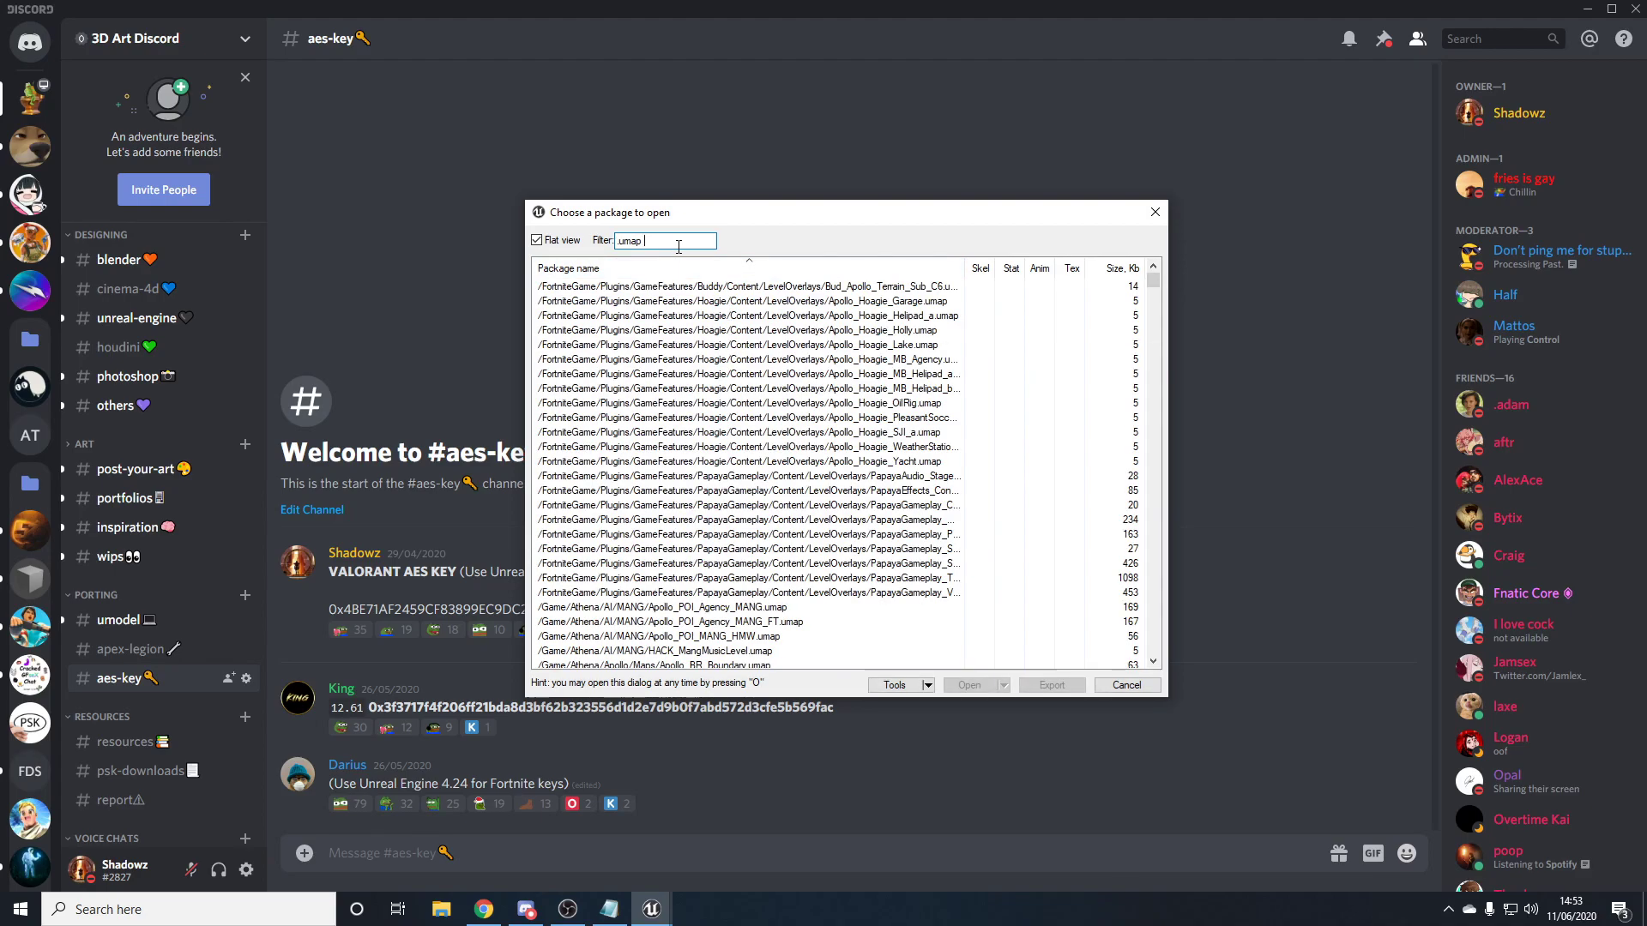
{"action": "type", "text": "Agency"}
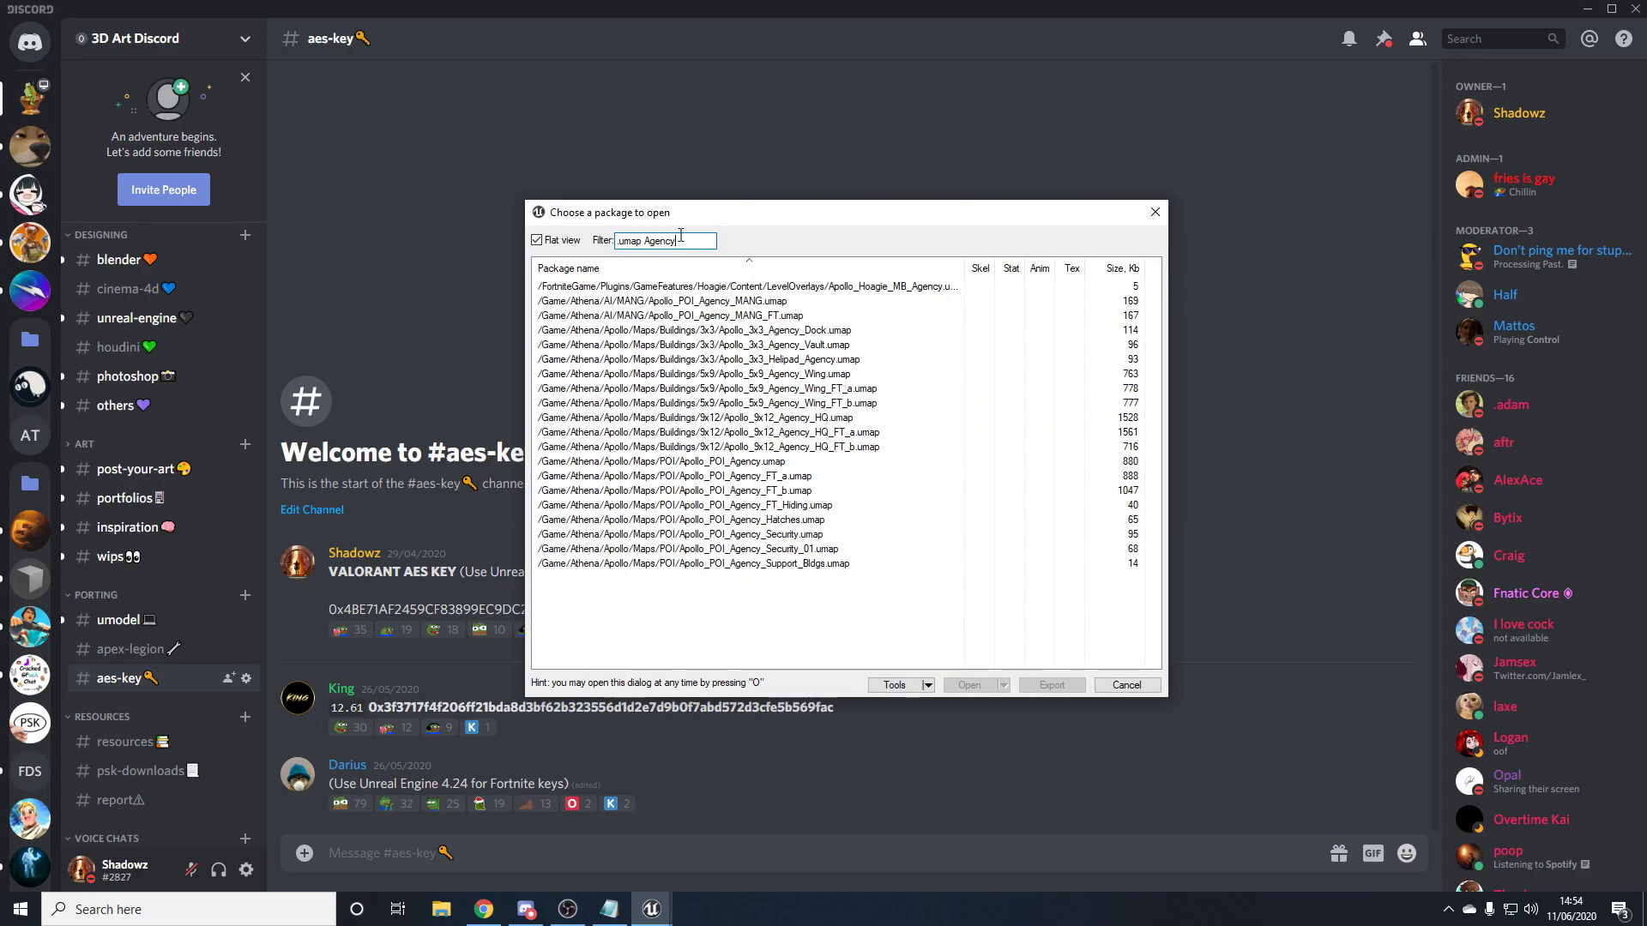
Pick Apollo_9x12_Agency_HQ.umap in UModel's package chooser and place the chooser beside the config file.
{"action": "left_click", "coordinate": [665, 332]}
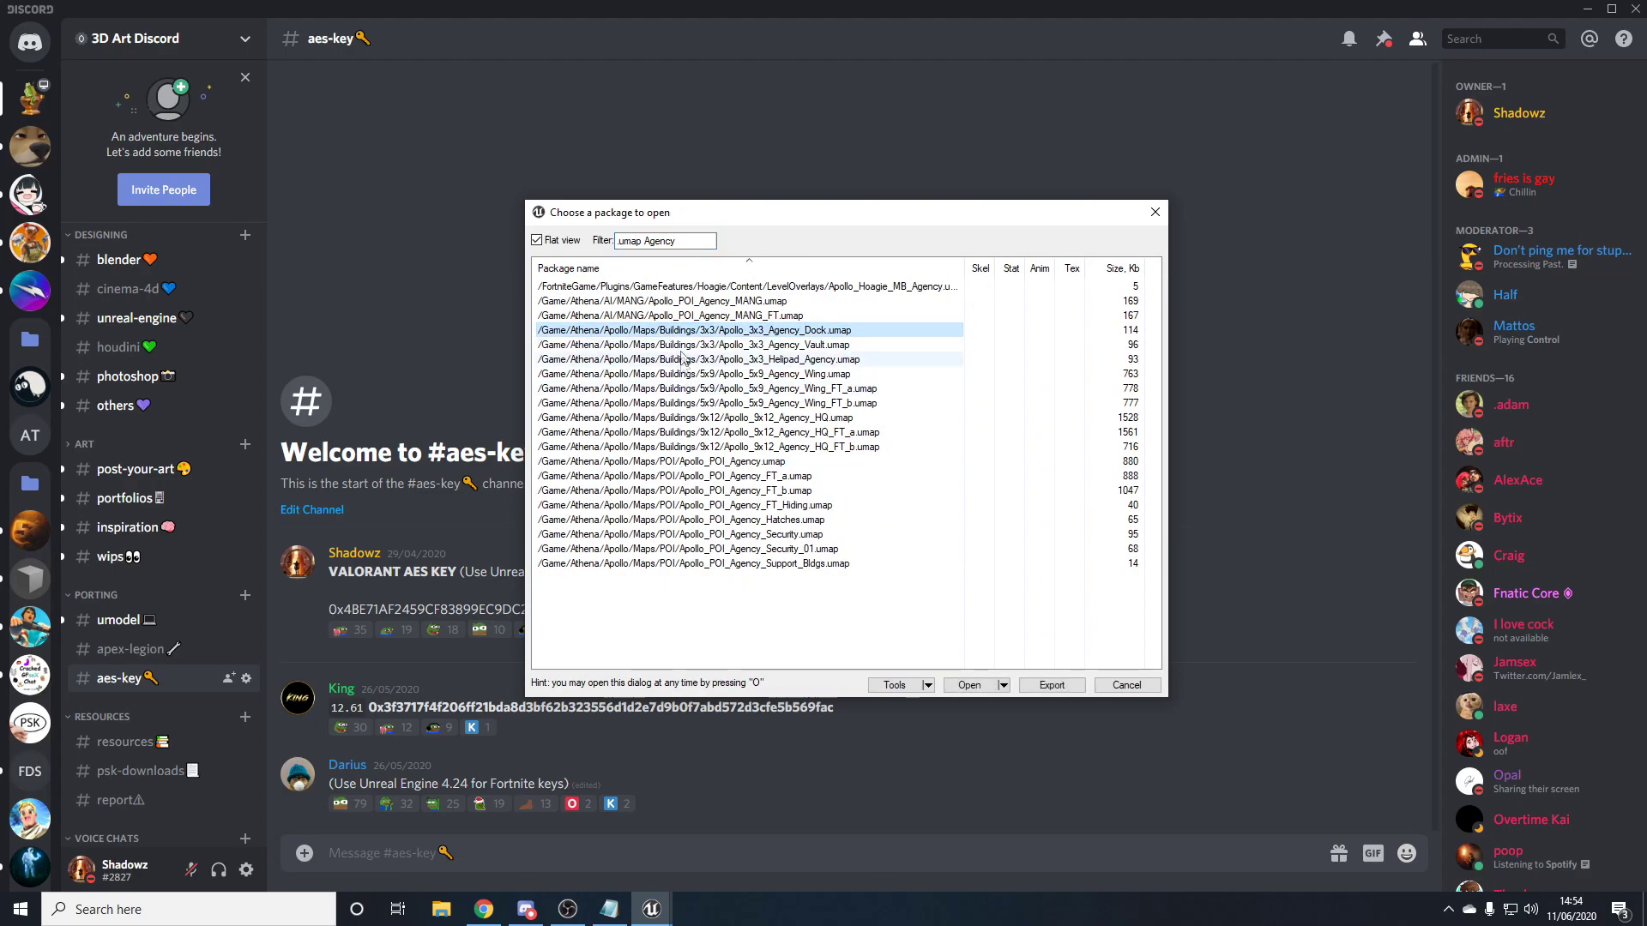
{"action": "left_click", "coordinate": [725, 418]}
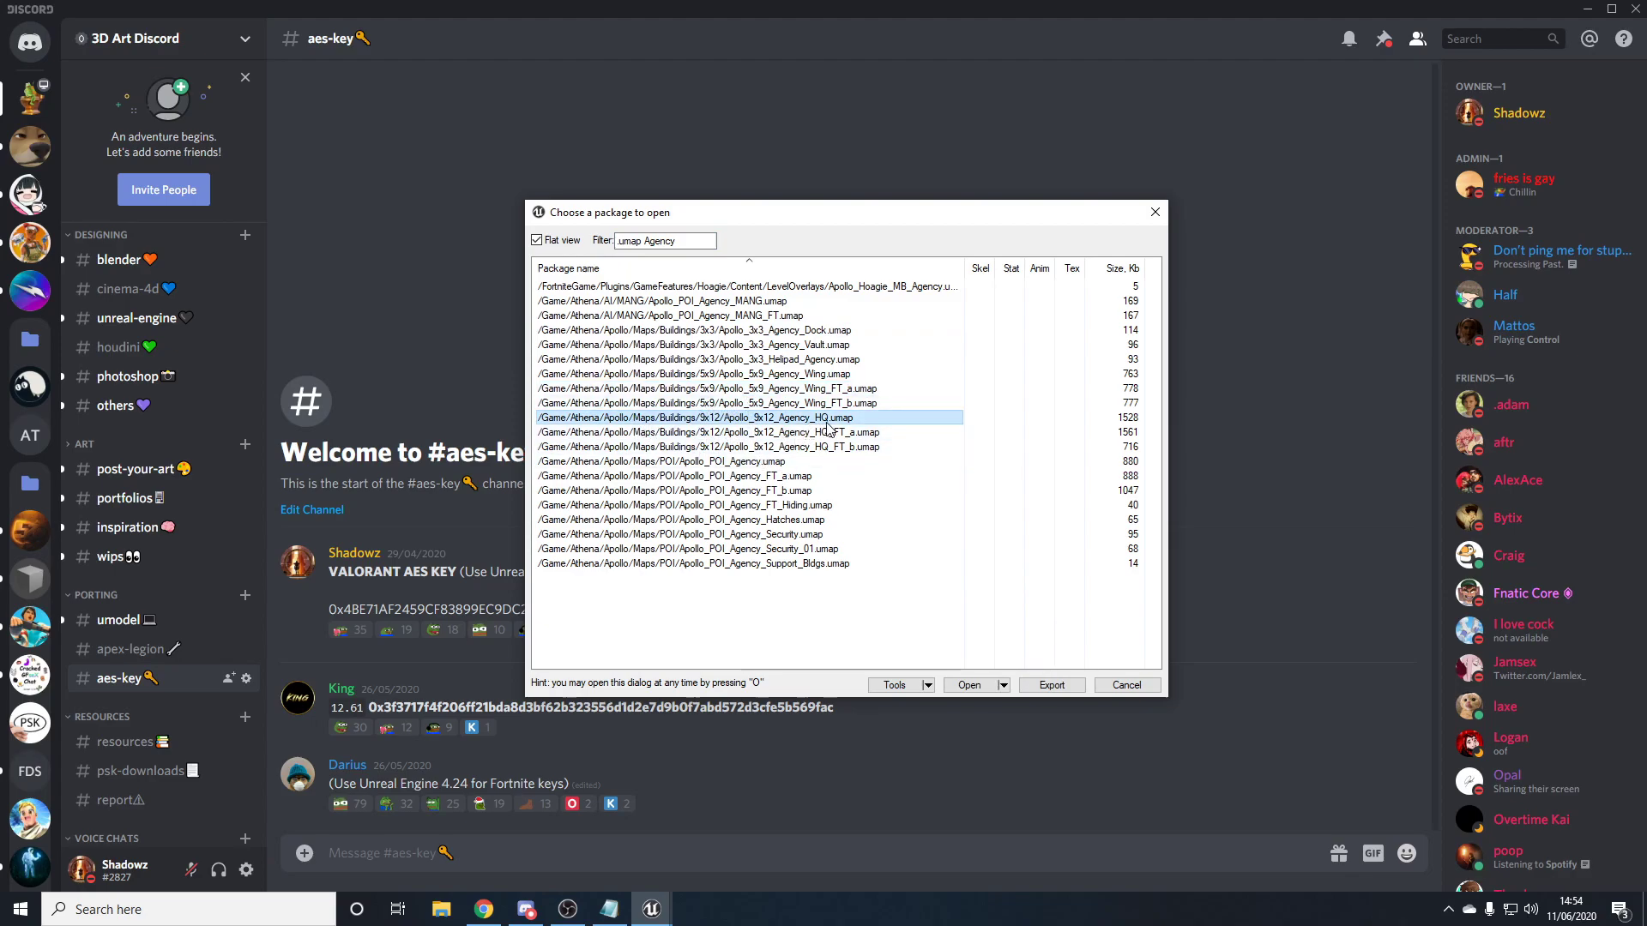
{"action": "left_click_drag", "start_coordinate": [617, 213], "coordinate": [810, 228]}
{"action": "left_click", "coordinate": [609, 909]}
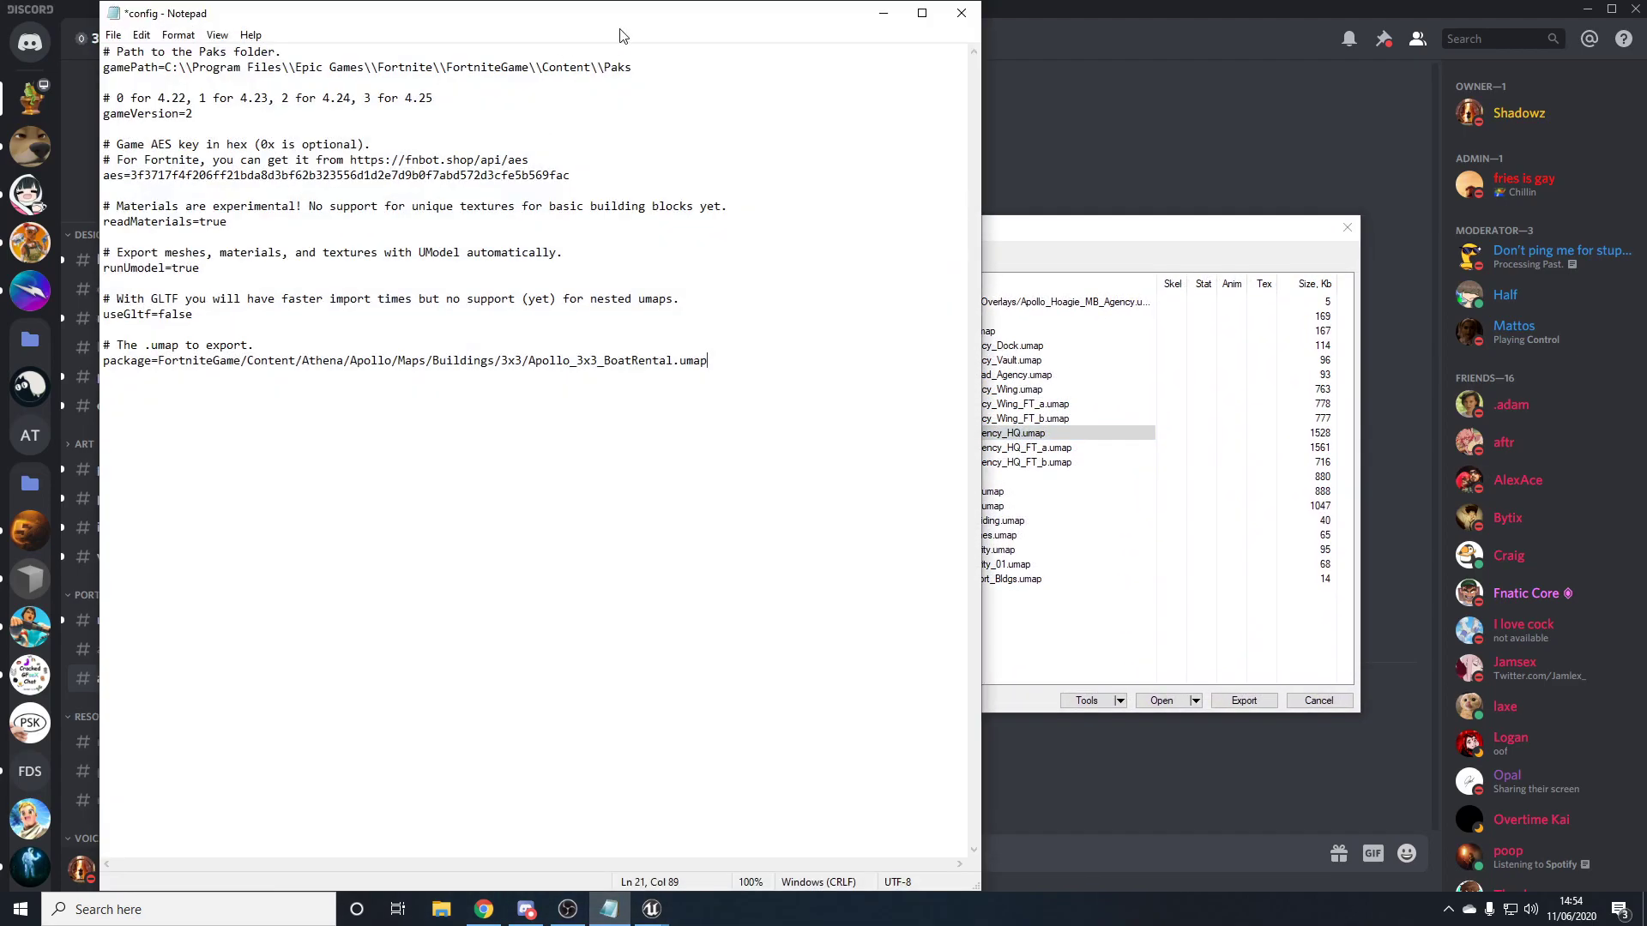
{"action": "left_click", "coordinate": [652, 909]}
{"action": "left_click_drag", "start_coordinate": [858, 228], "coordinate": [1215, 227]}
Compare the config file's package path, segment by segment, with the Agency_HQ path in UModel's package chooser.
{"action": "left_click", "coordinate": [151, 346]}
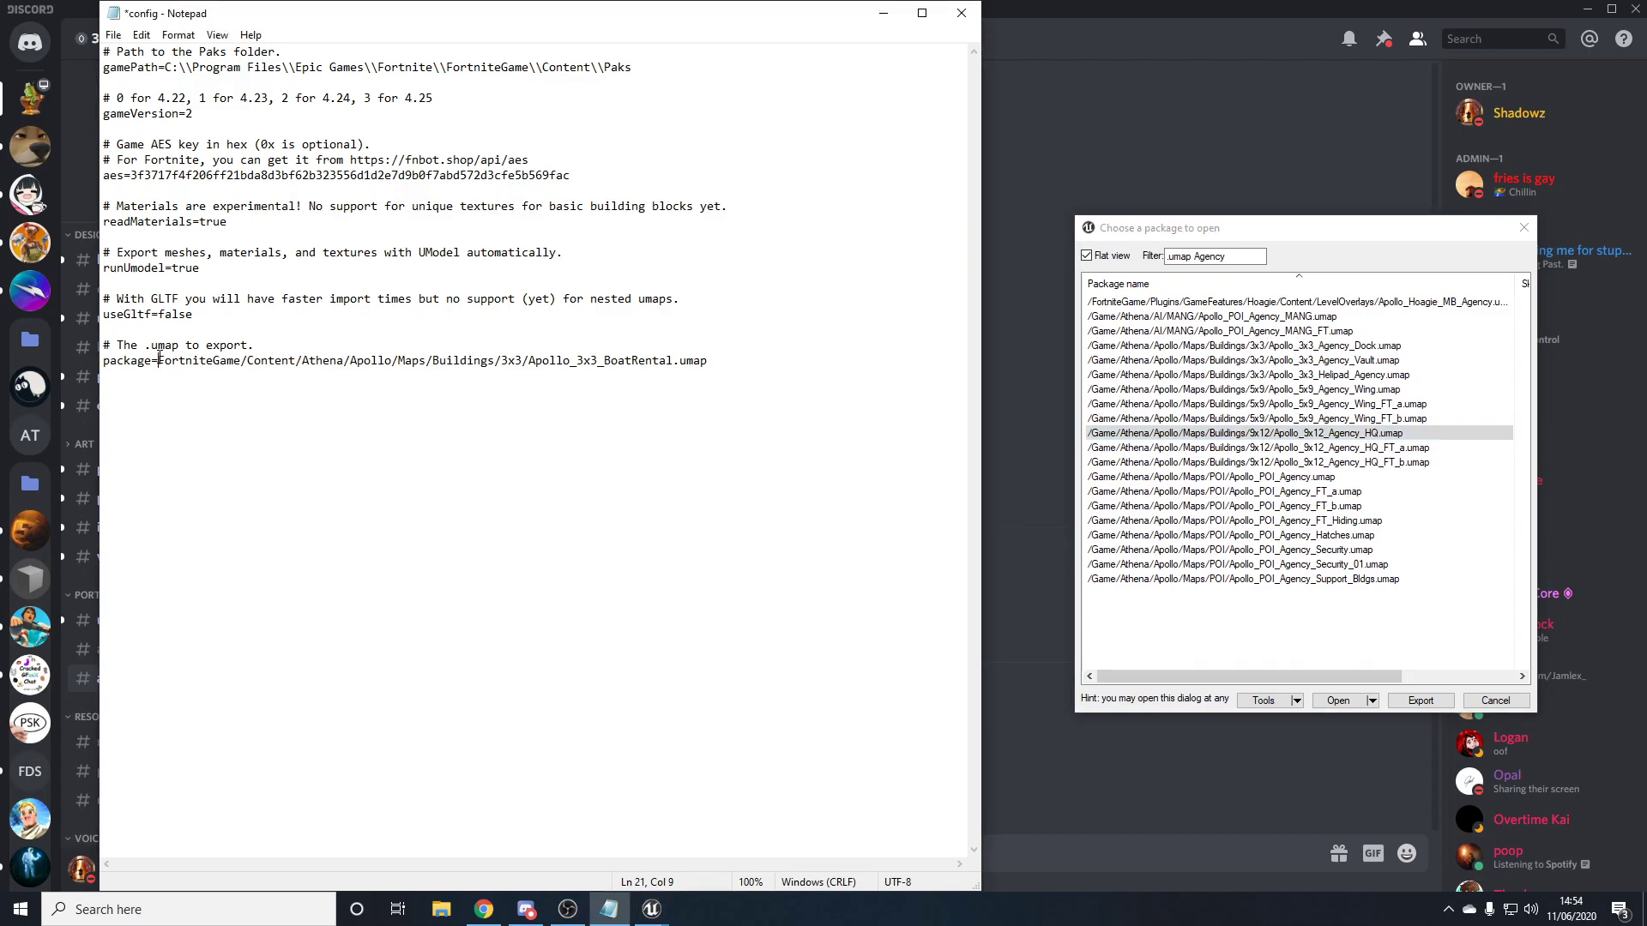
{"action": "left_click_drag", "start_coordinate": [157, 360], "coordinate": [241, 360]}
{"action": "left_click", "coordinate": [241, 361]}
{"action": "key", "text": "alt+Tab"}
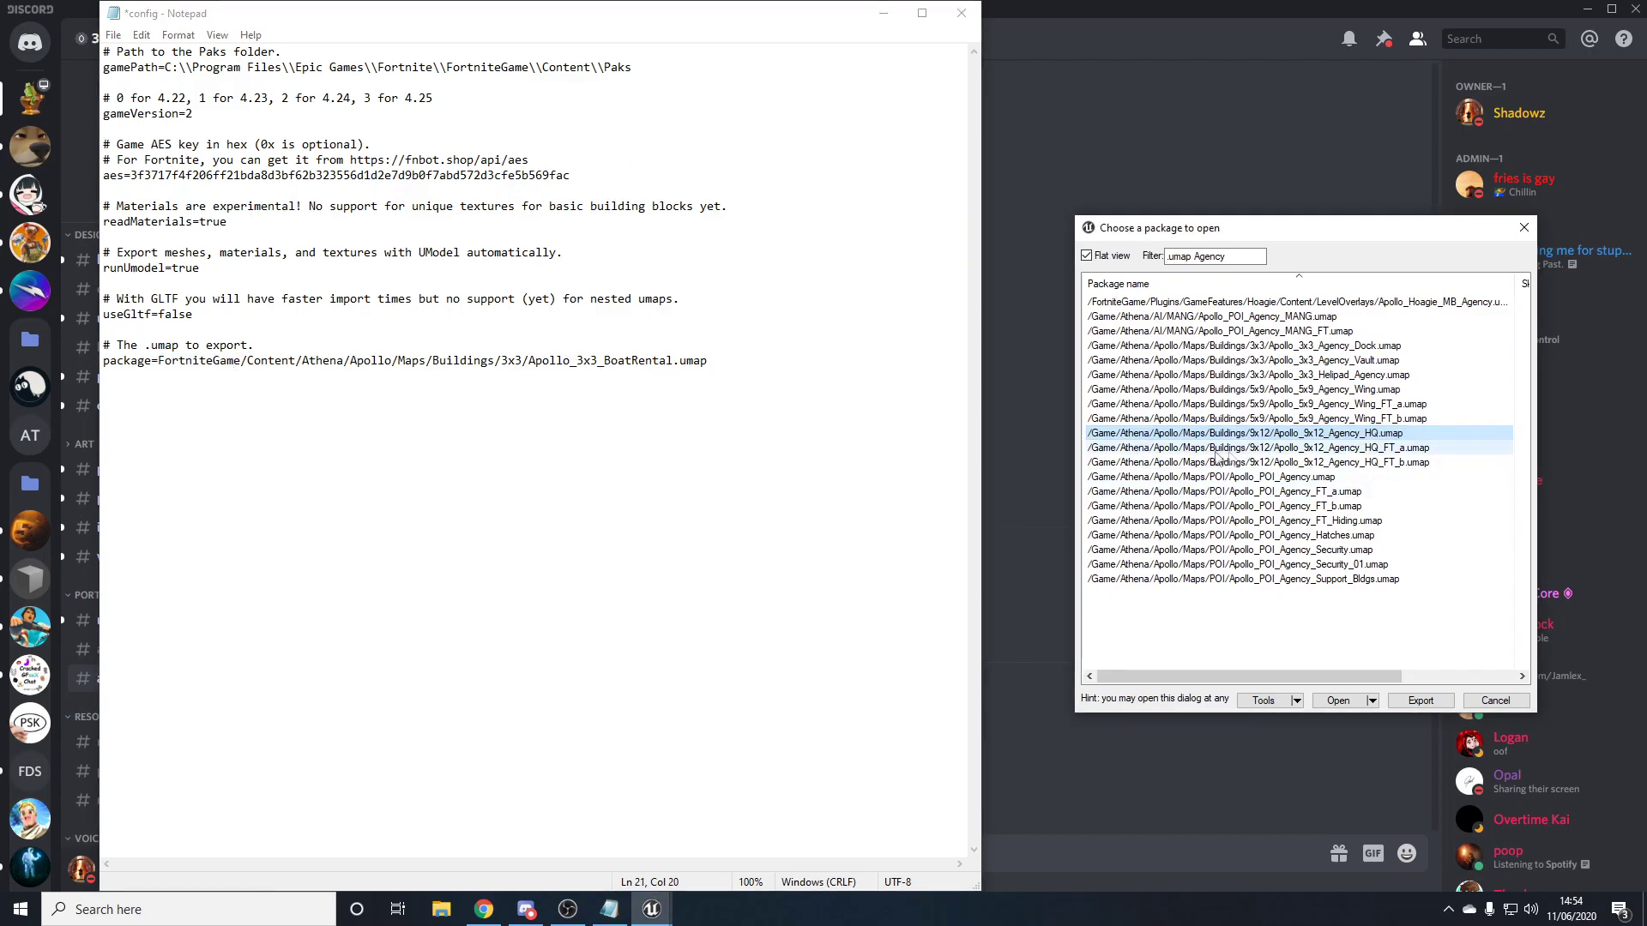
{"action": "double_click", "coordinate": [304, 360]}
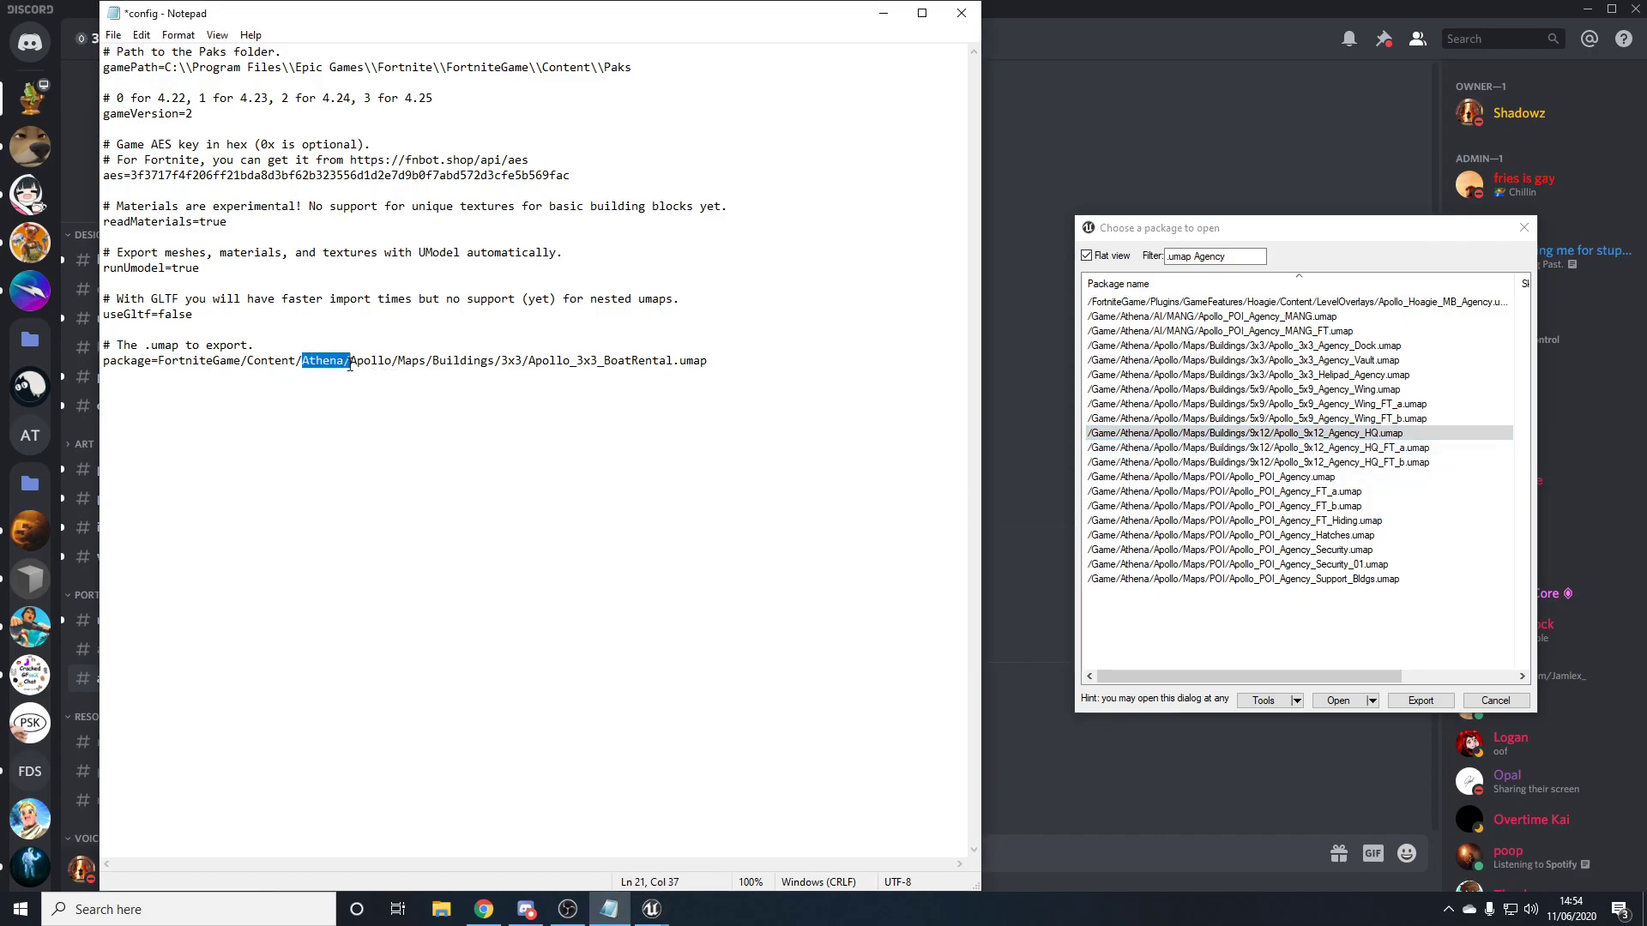
{"action": "key", "text": "Right"}
{"action": "left_click", "coordinate": [1146, 434]}
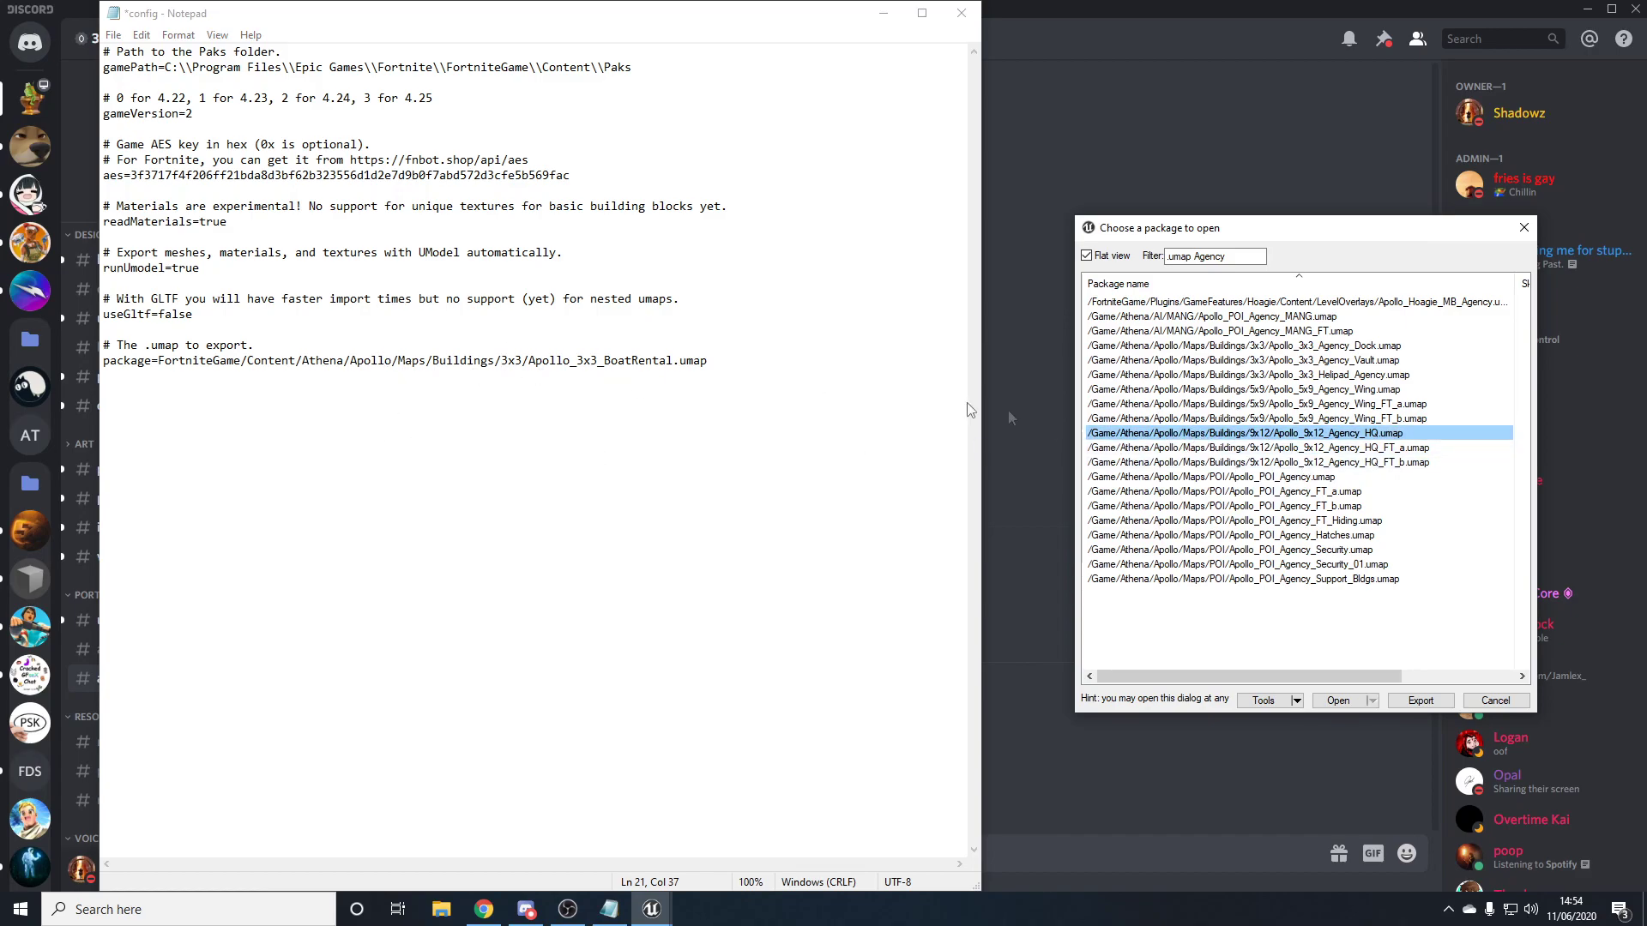
Change the size to 9x12 in both the folder and the file name of the config's package path.
{"action": "left_click_drag", "start_coordinate": [522, 357], "coordinate": [504, 357]}
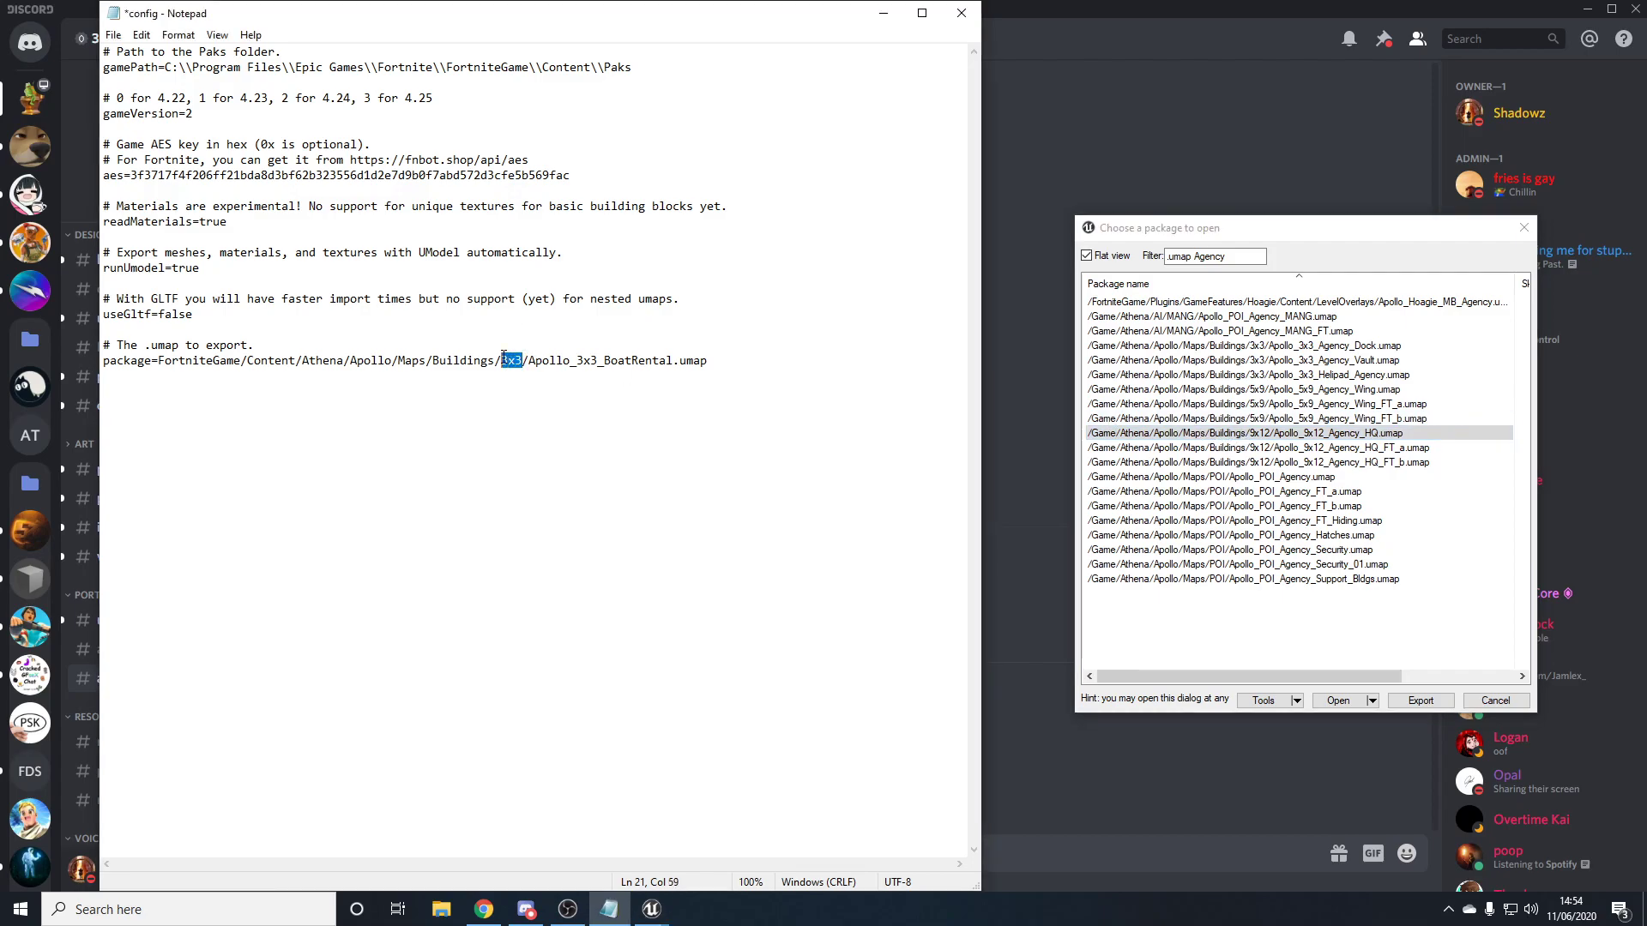
{"action": "type", "text": "9x12"}
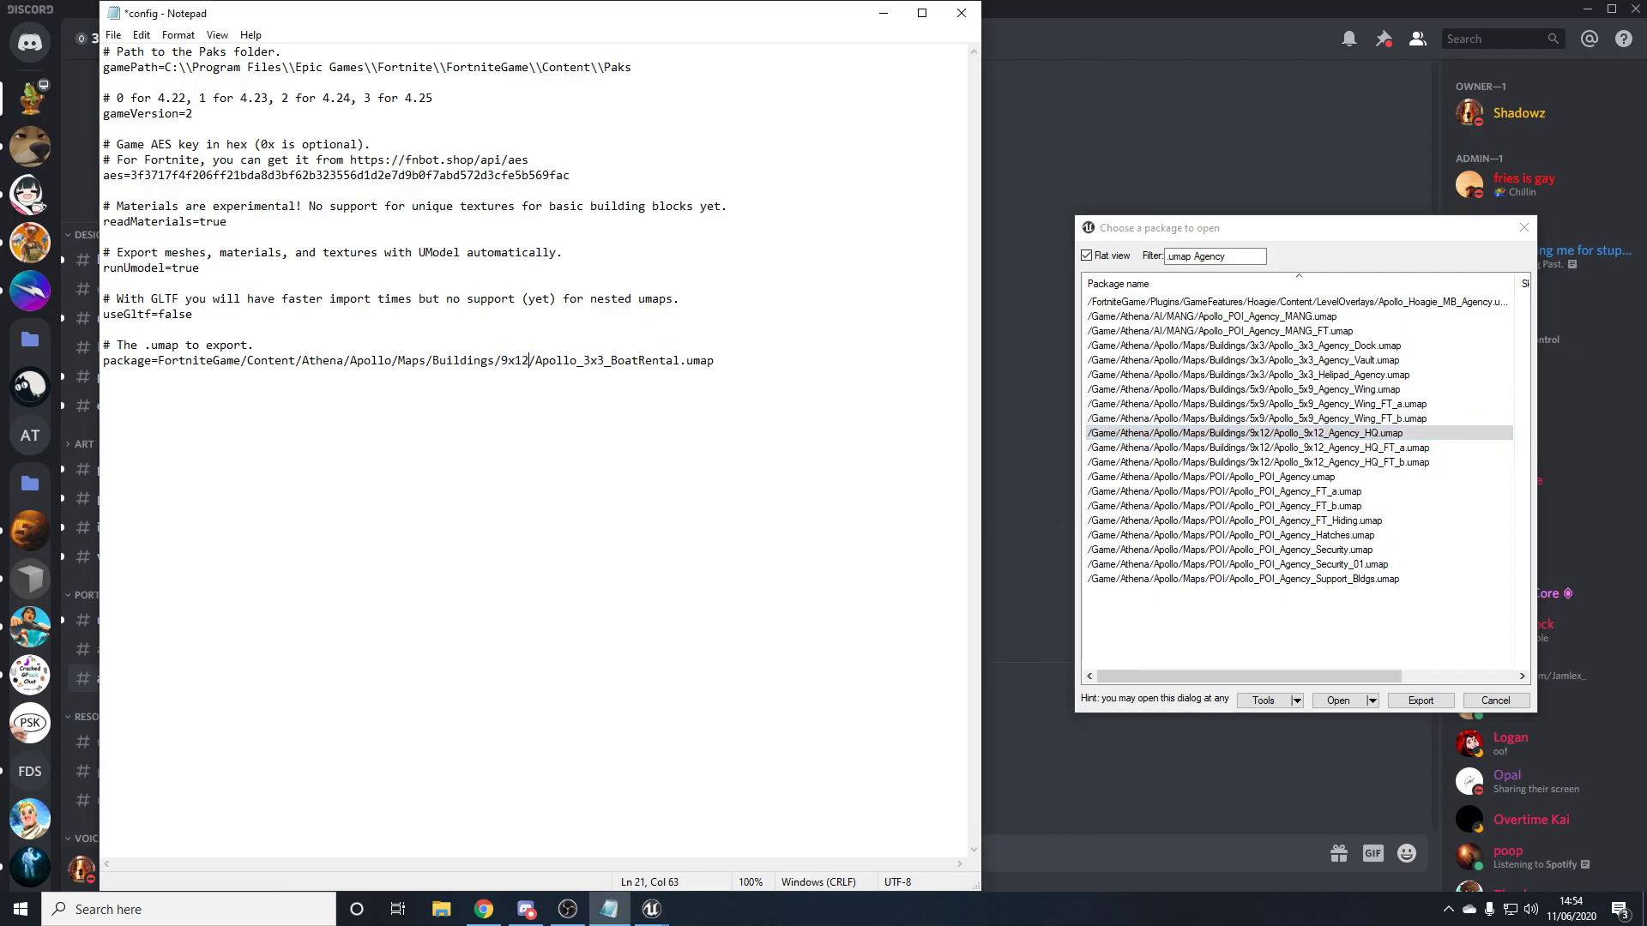
{"action": "left_click", "coordinate": [1244, 433]}
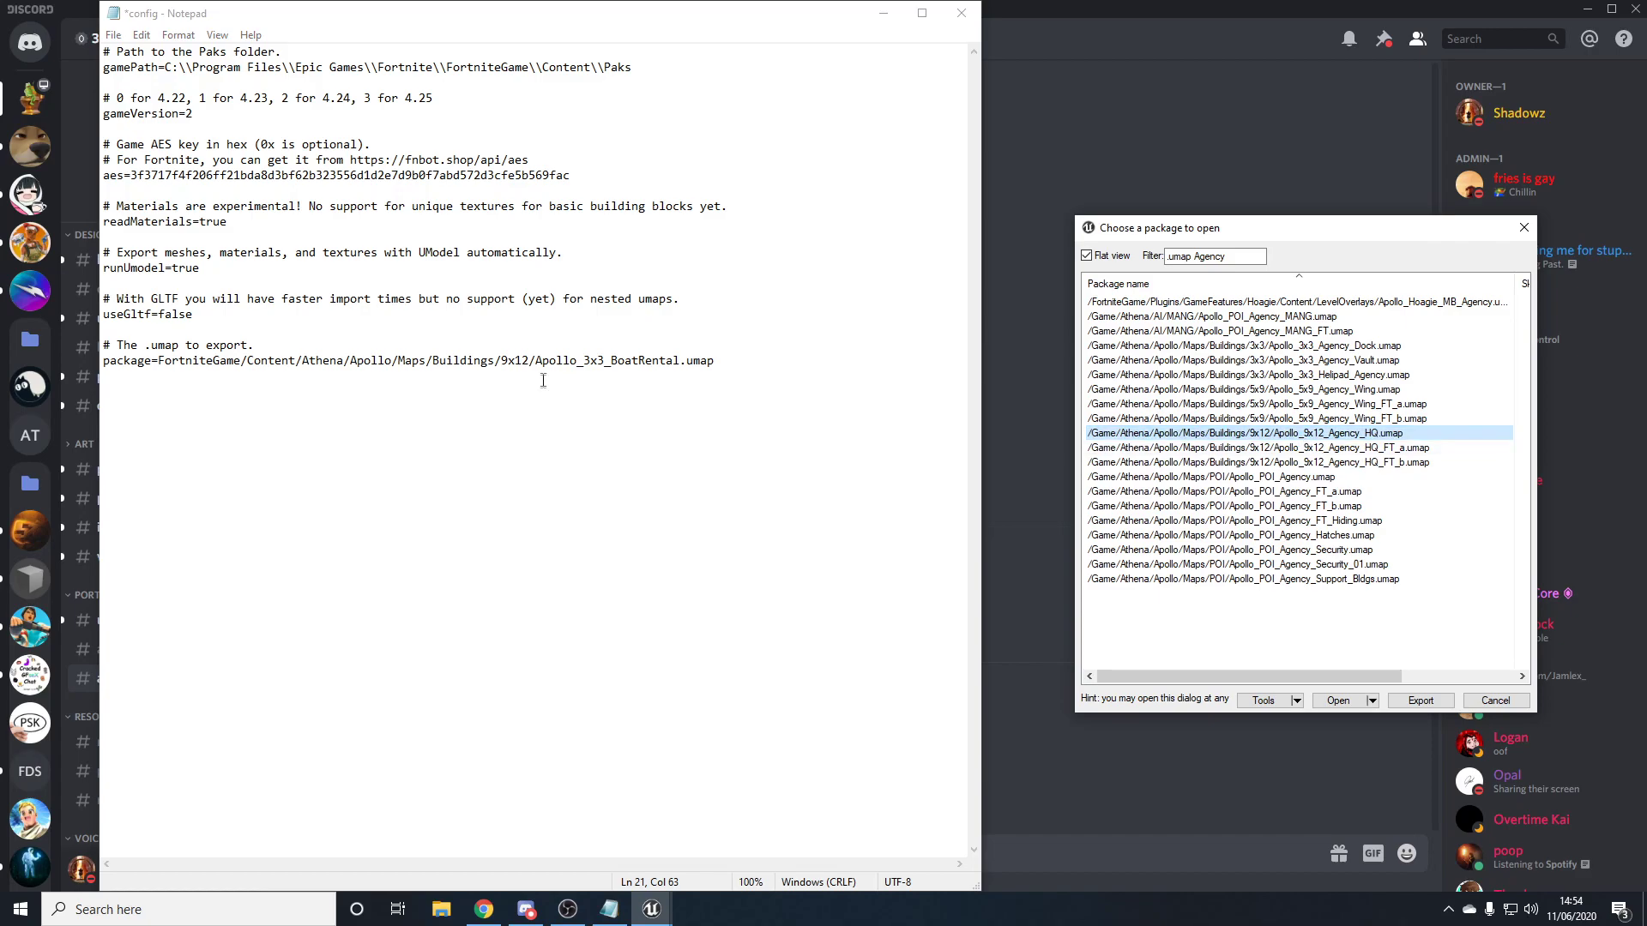
{"action": "left_click_drag", "start_coordinate": [603, 361], "coordinate": [583, 361]}
{"action": "type", "text": "9x12"}
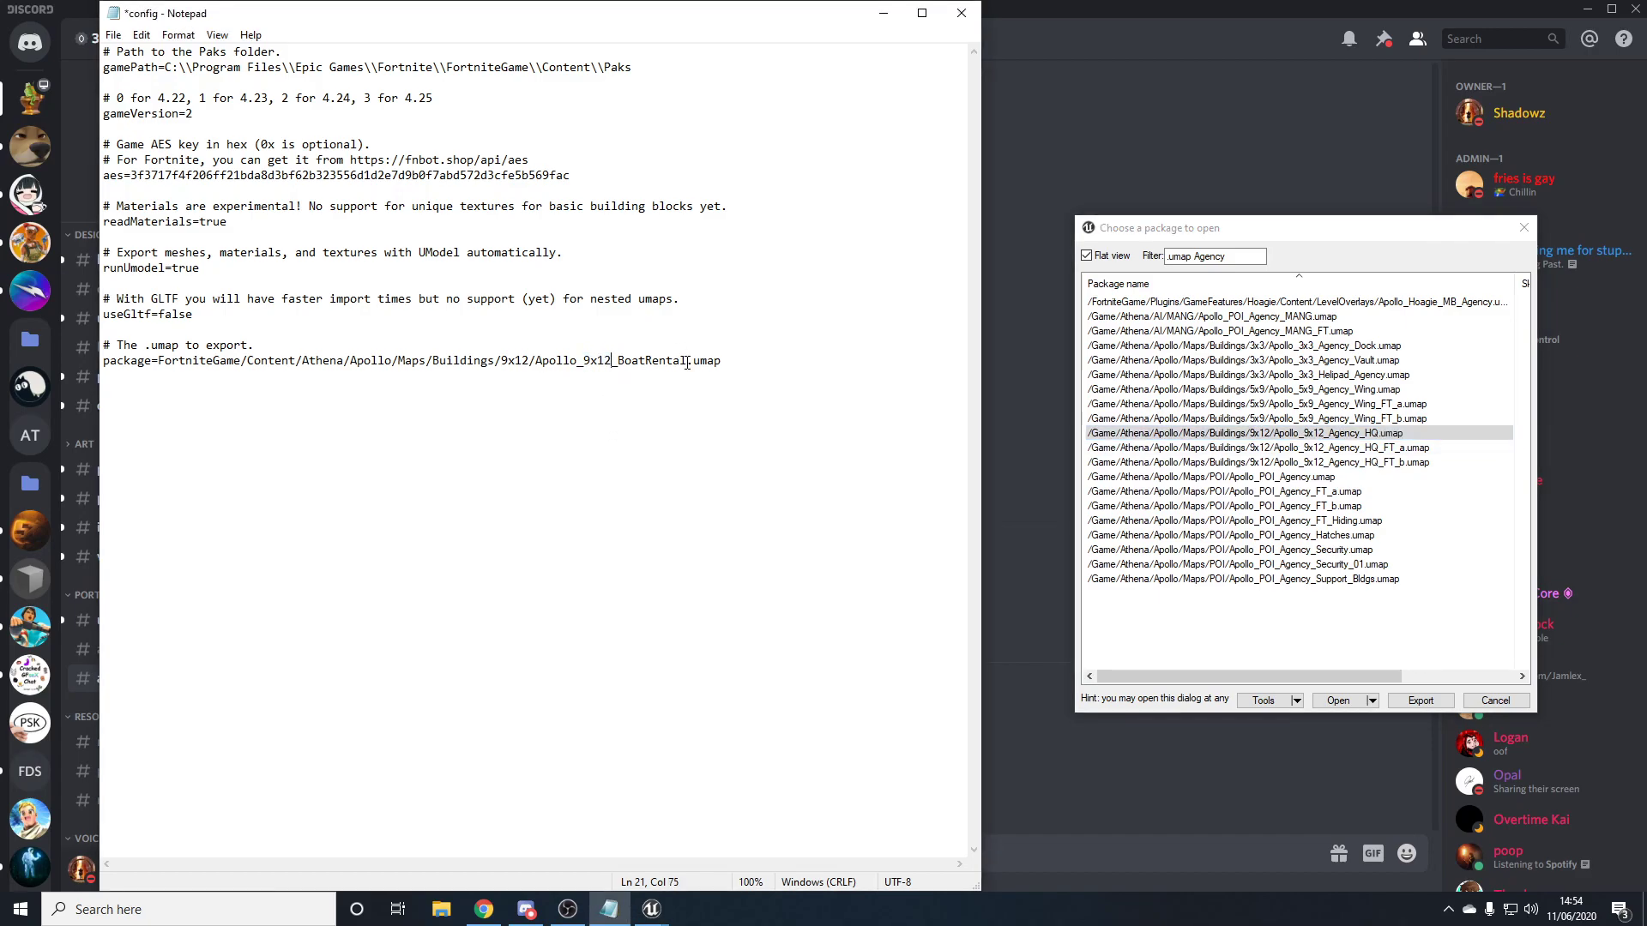
Replace BoatRental with Agency_HQ in the package file name and check it against UModel's entry.
{"action": "left_click_drag", "start_coordinate": [687, 361], "coordinate": [625, 361]}
{"action": "type", "text": "Agency_HQ"}
{"action": "left_click", "coordinate": [723, 368]}
{"action": "left_click", "coordinate": [1151, 436]}
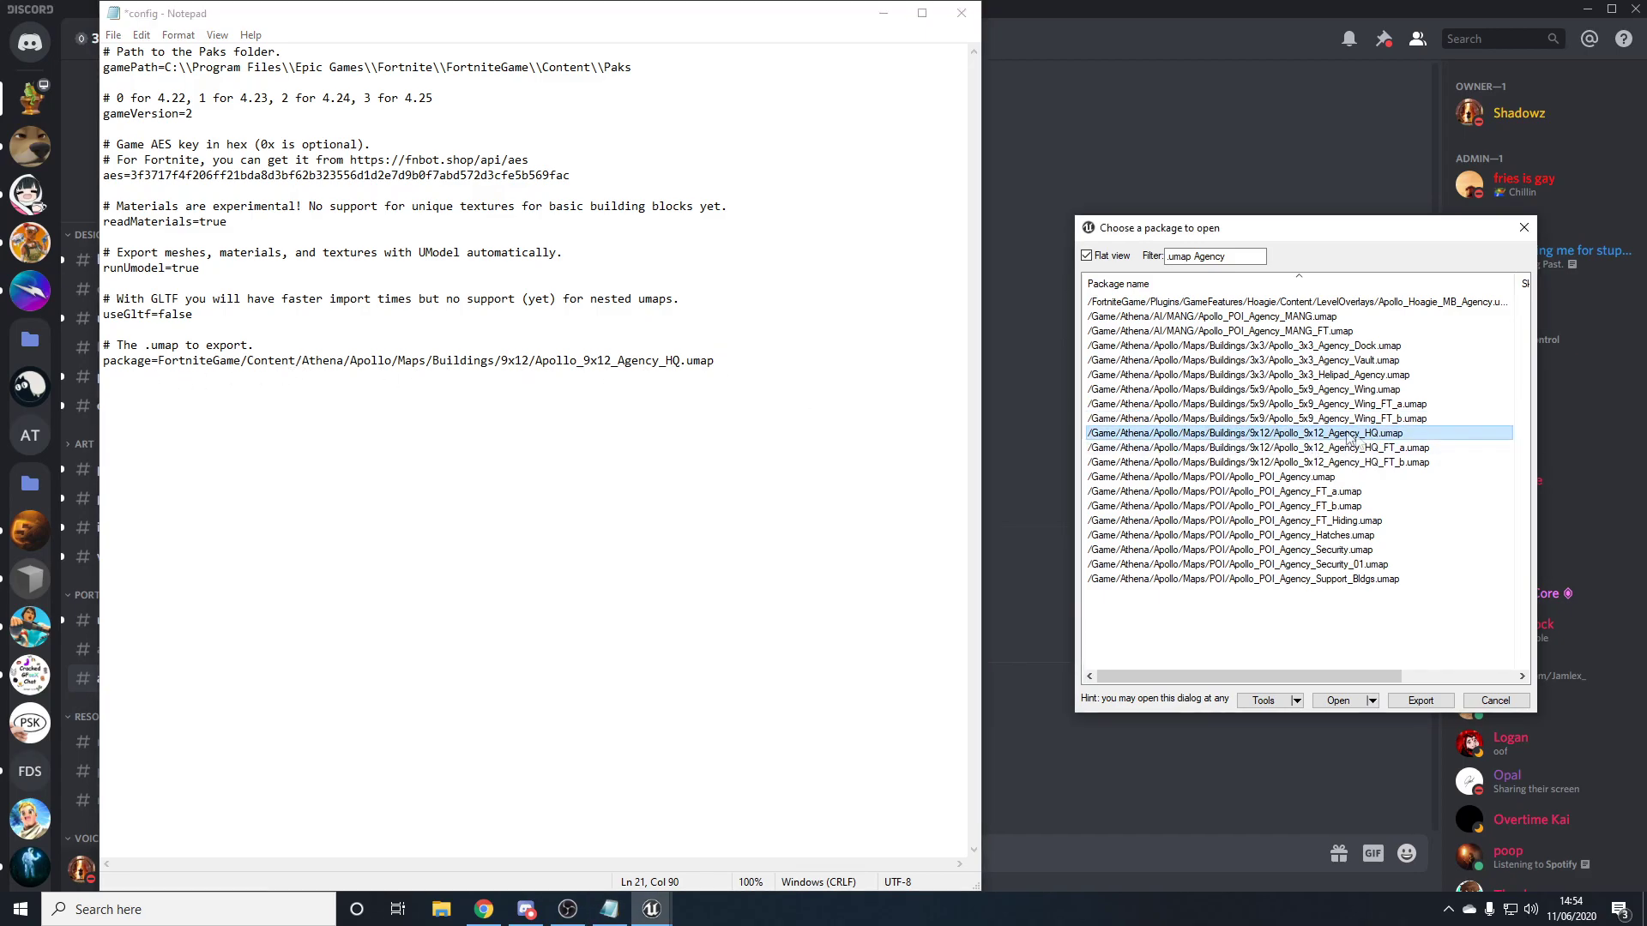
Close UModel's package chooser, then save and close the config file.
{"action": "left_click", "coordinate": [1524, 227]}
{"action": "left_click", "coordinate": [113, 35]}
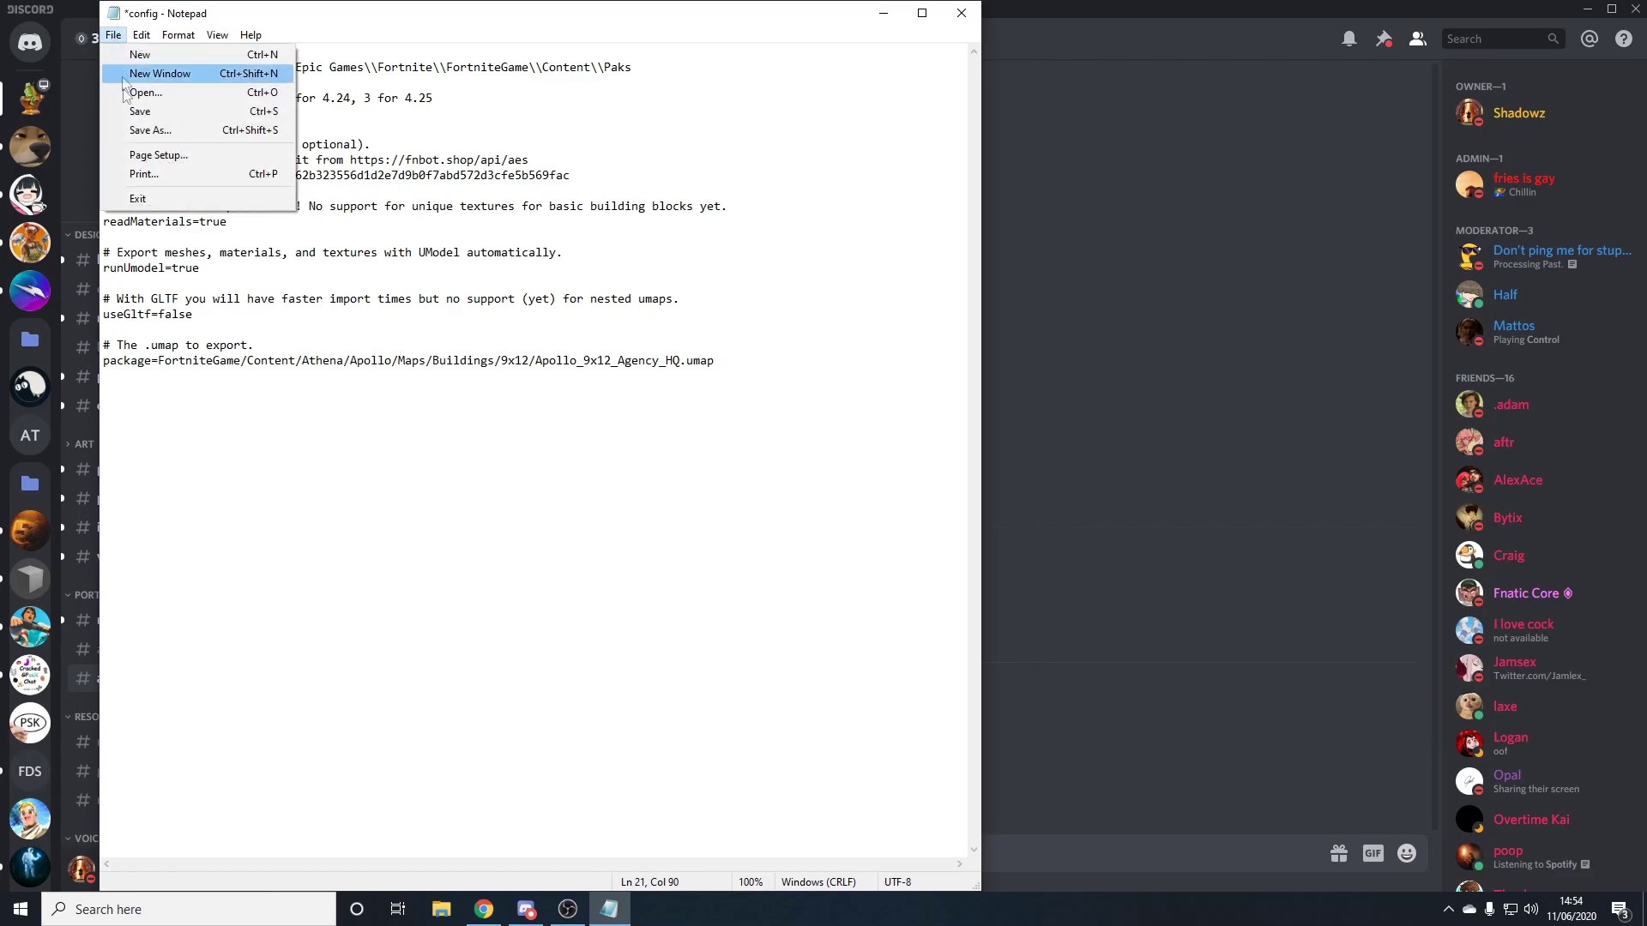
{"action": "left_click", "coordinate": [163, 108]}
{"action": "left_click", "coordinate": [961, 12]}
Run the BlenderUmap batch file from the BlenderUmap folder to export the map, accepting the Store app search prompt.
{"action": "left_click", "coordinate": [441, 909]}
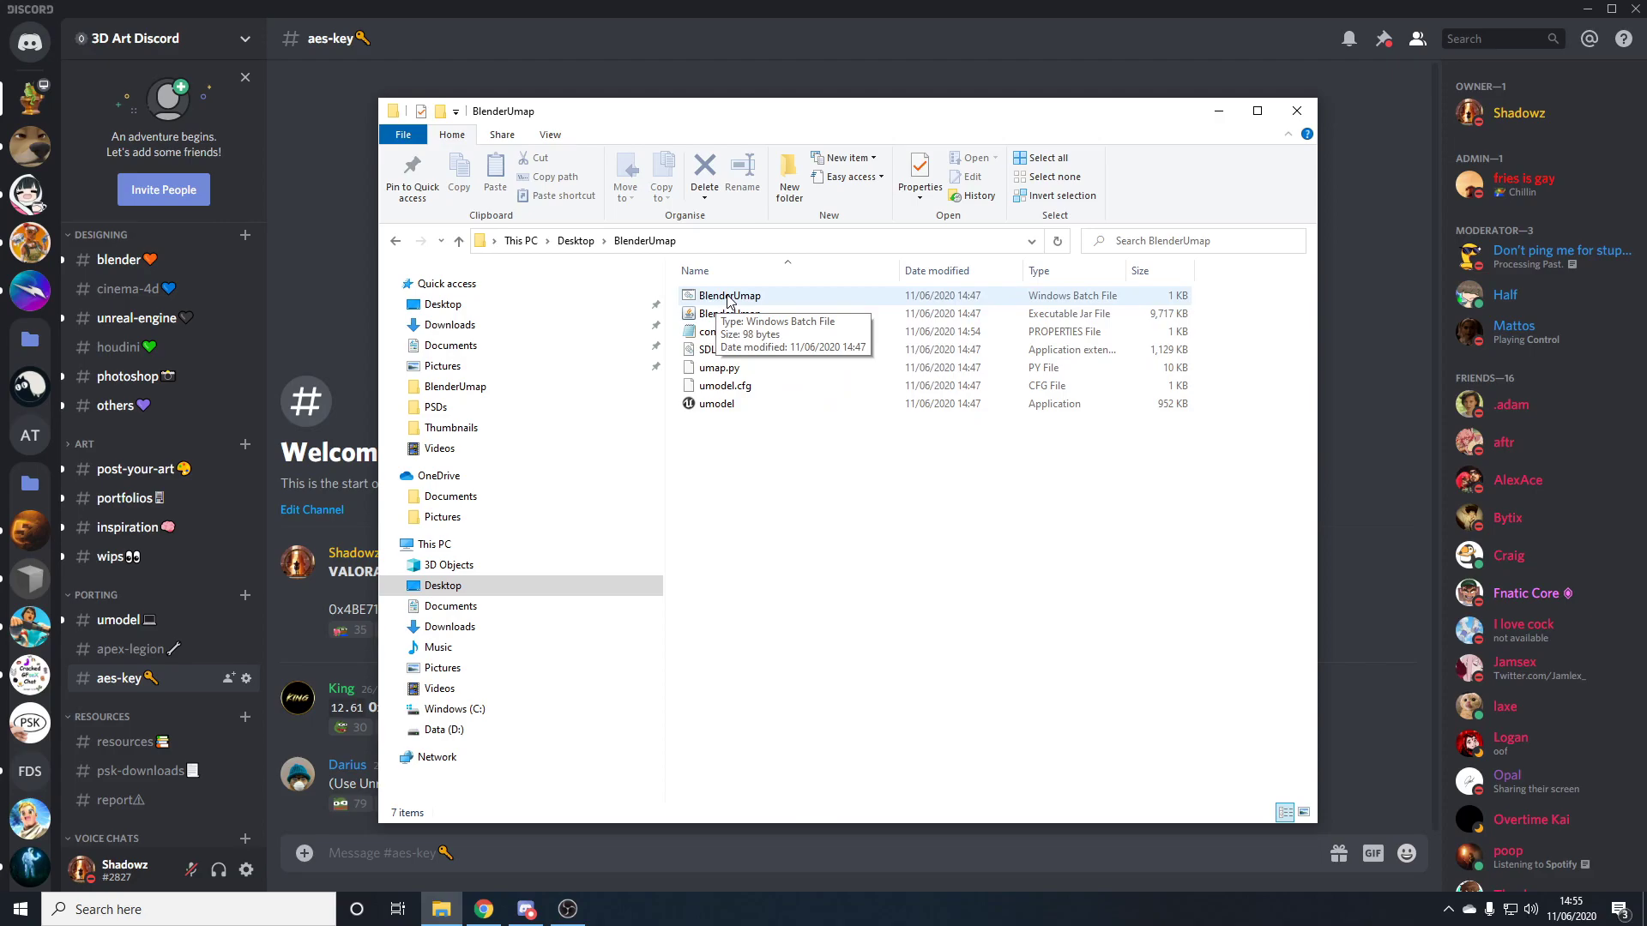
{"action": "double_click", "coordinate": [736, 297]}
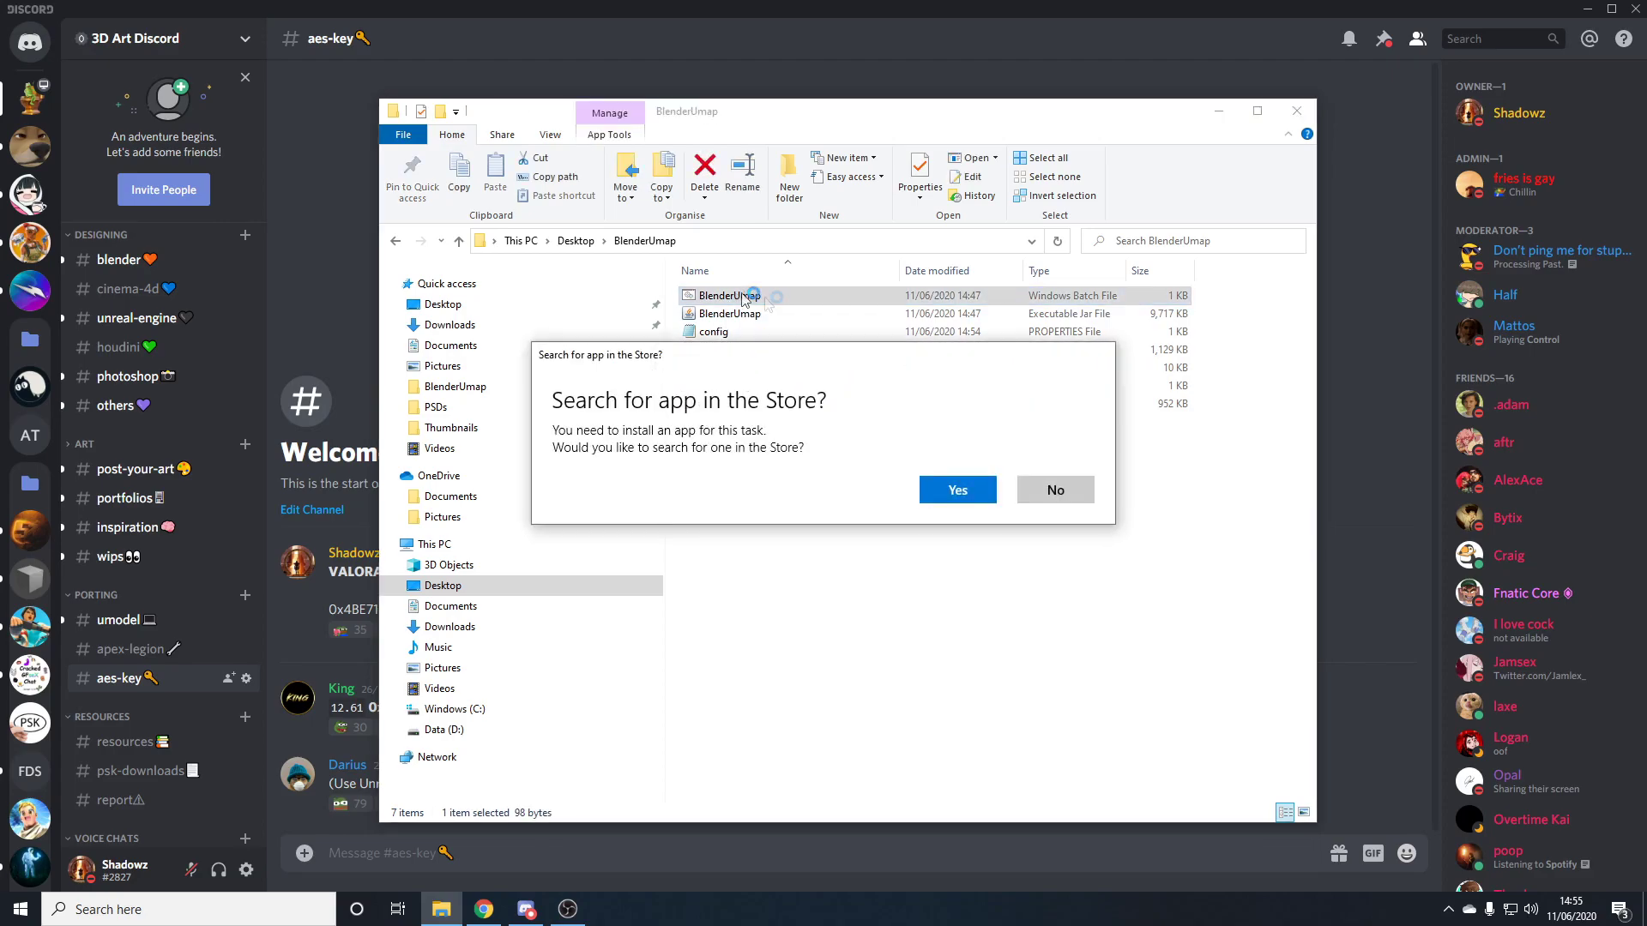
{"action": "left_click", "coordinate": [961, 489]}
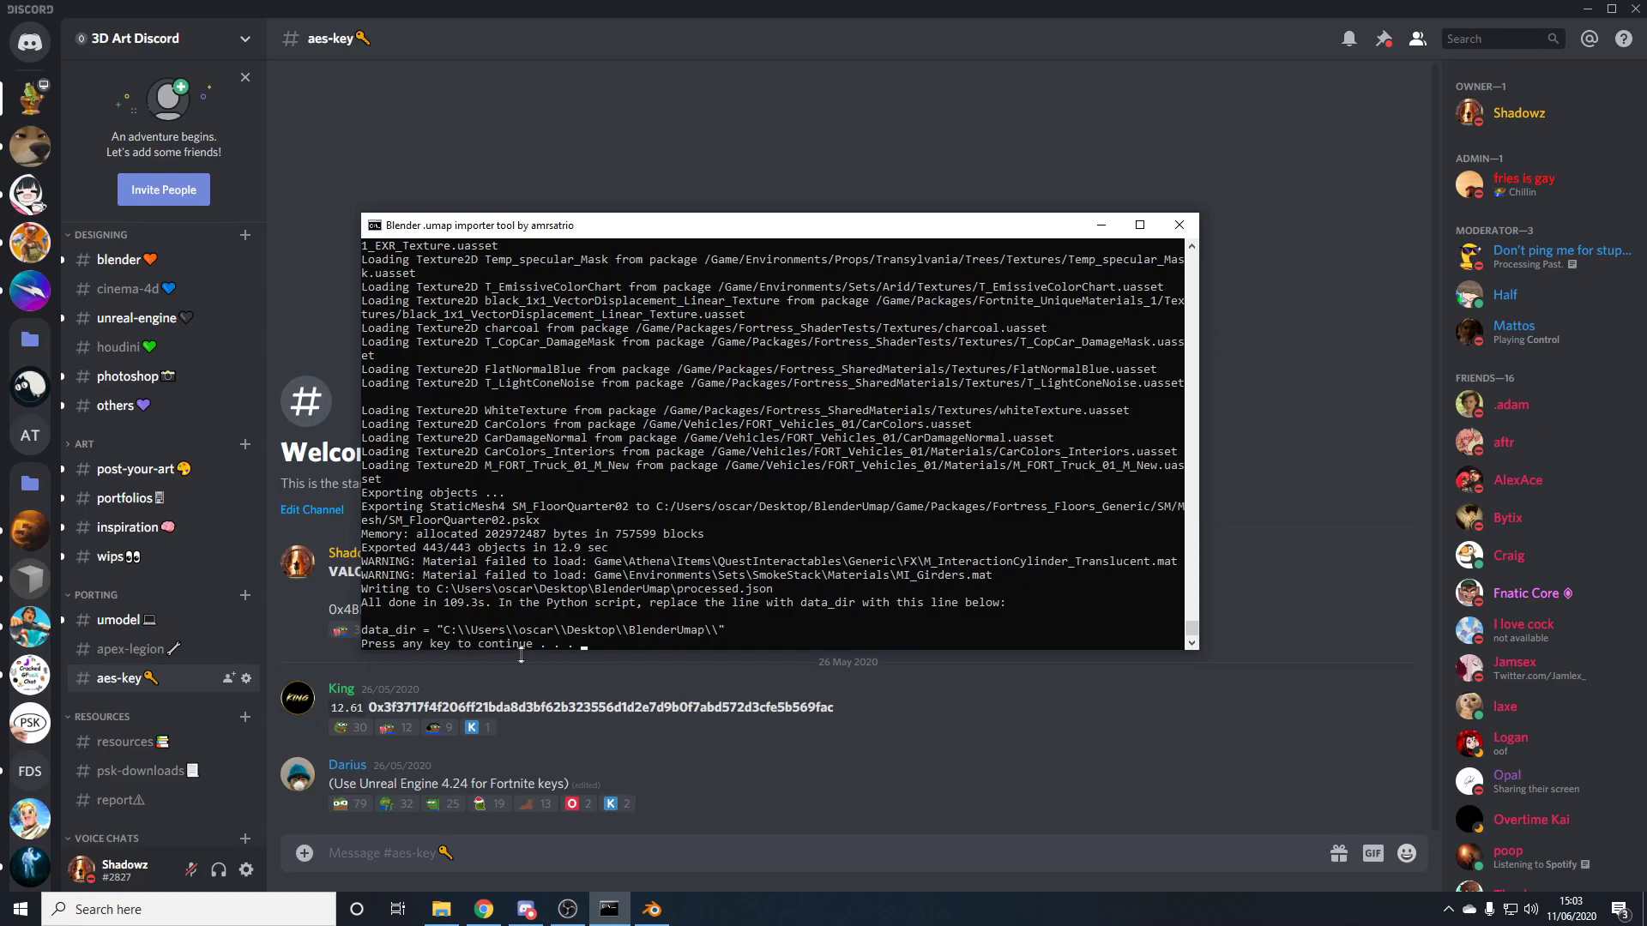
{"action": "key", "text": "Return"}
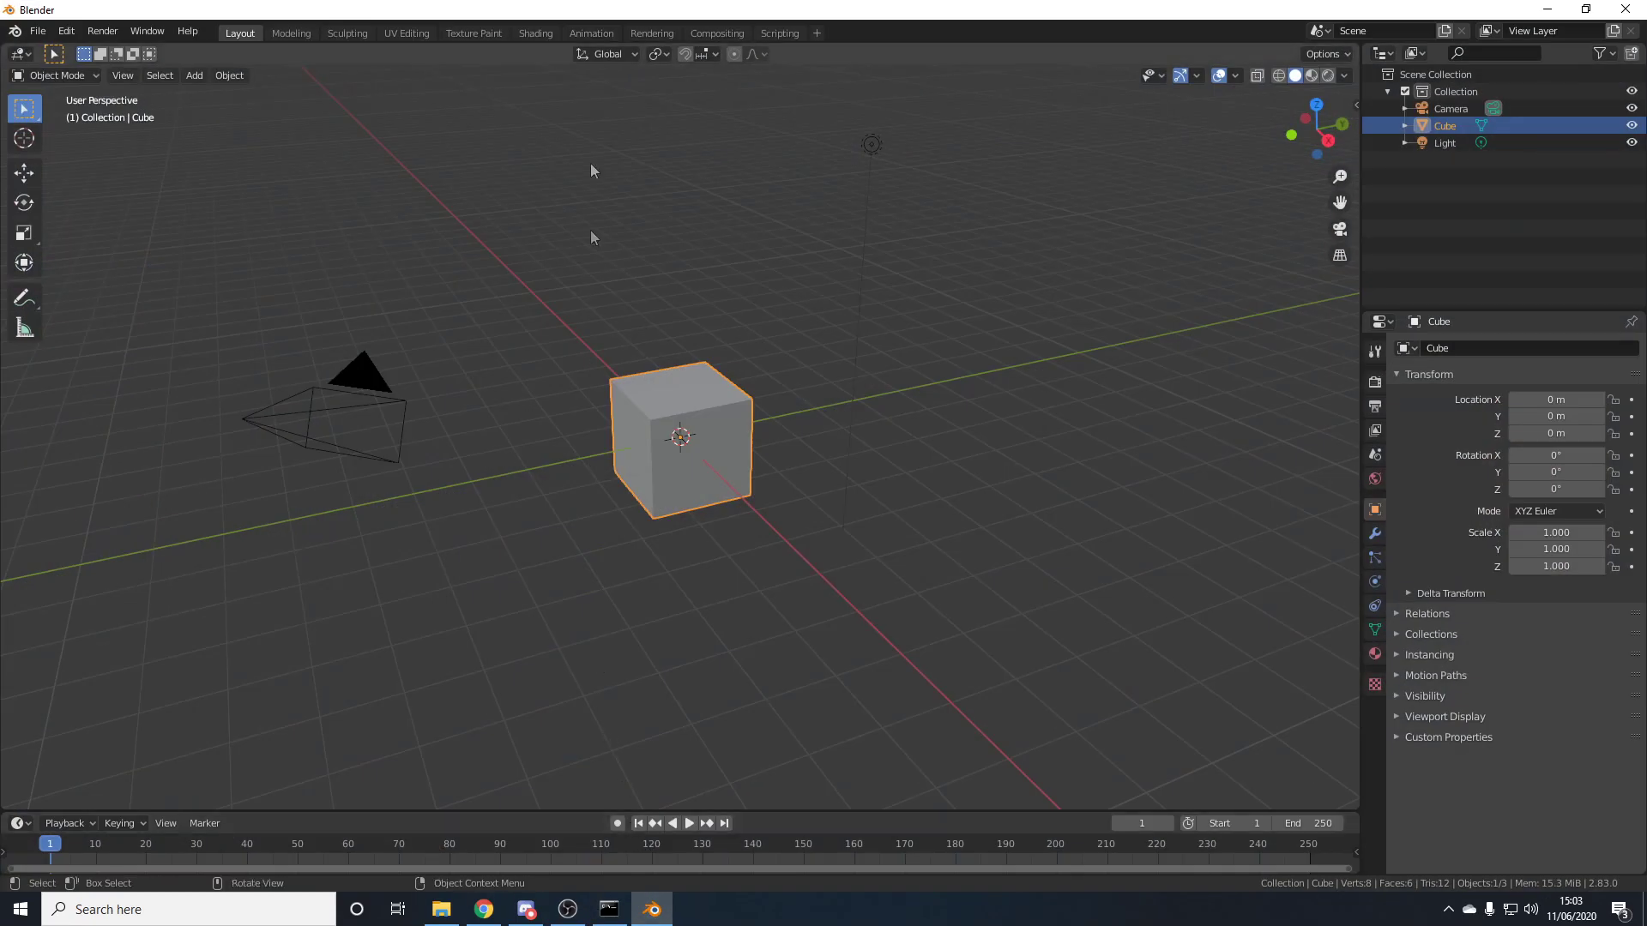
In Blender's Scripting workspace, open umap.py from the BlenderUmap folder on the desktop.
{"action": "left_click", "coordinate": [779, 34]}
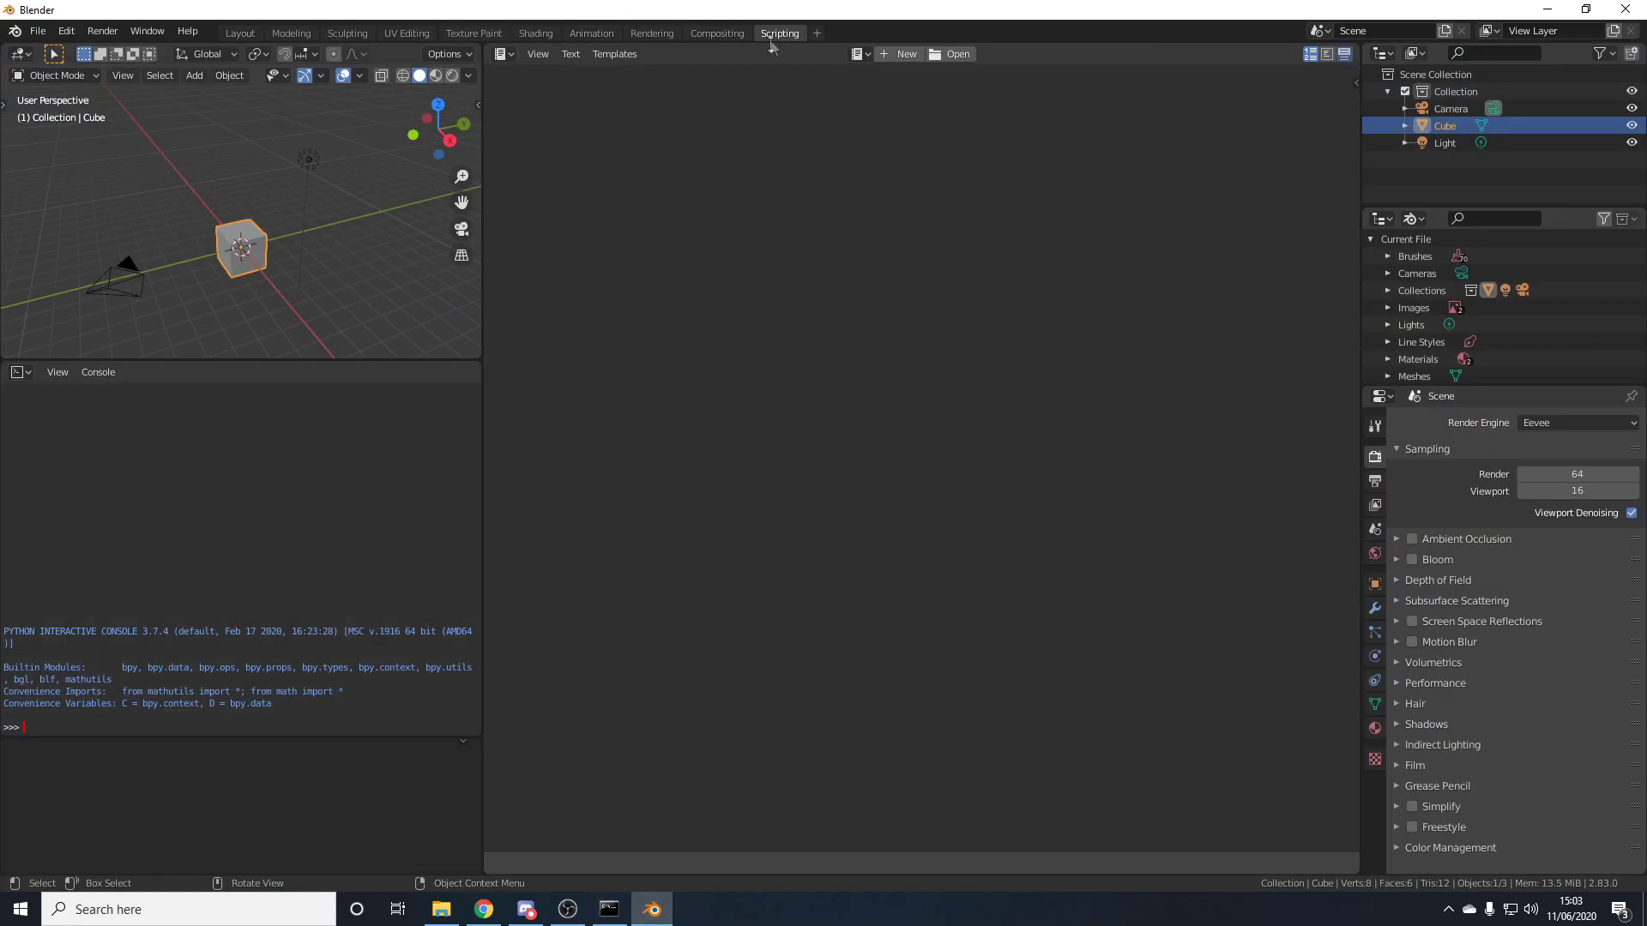
{"action": "left_click", "coordinate": [955, 54]}
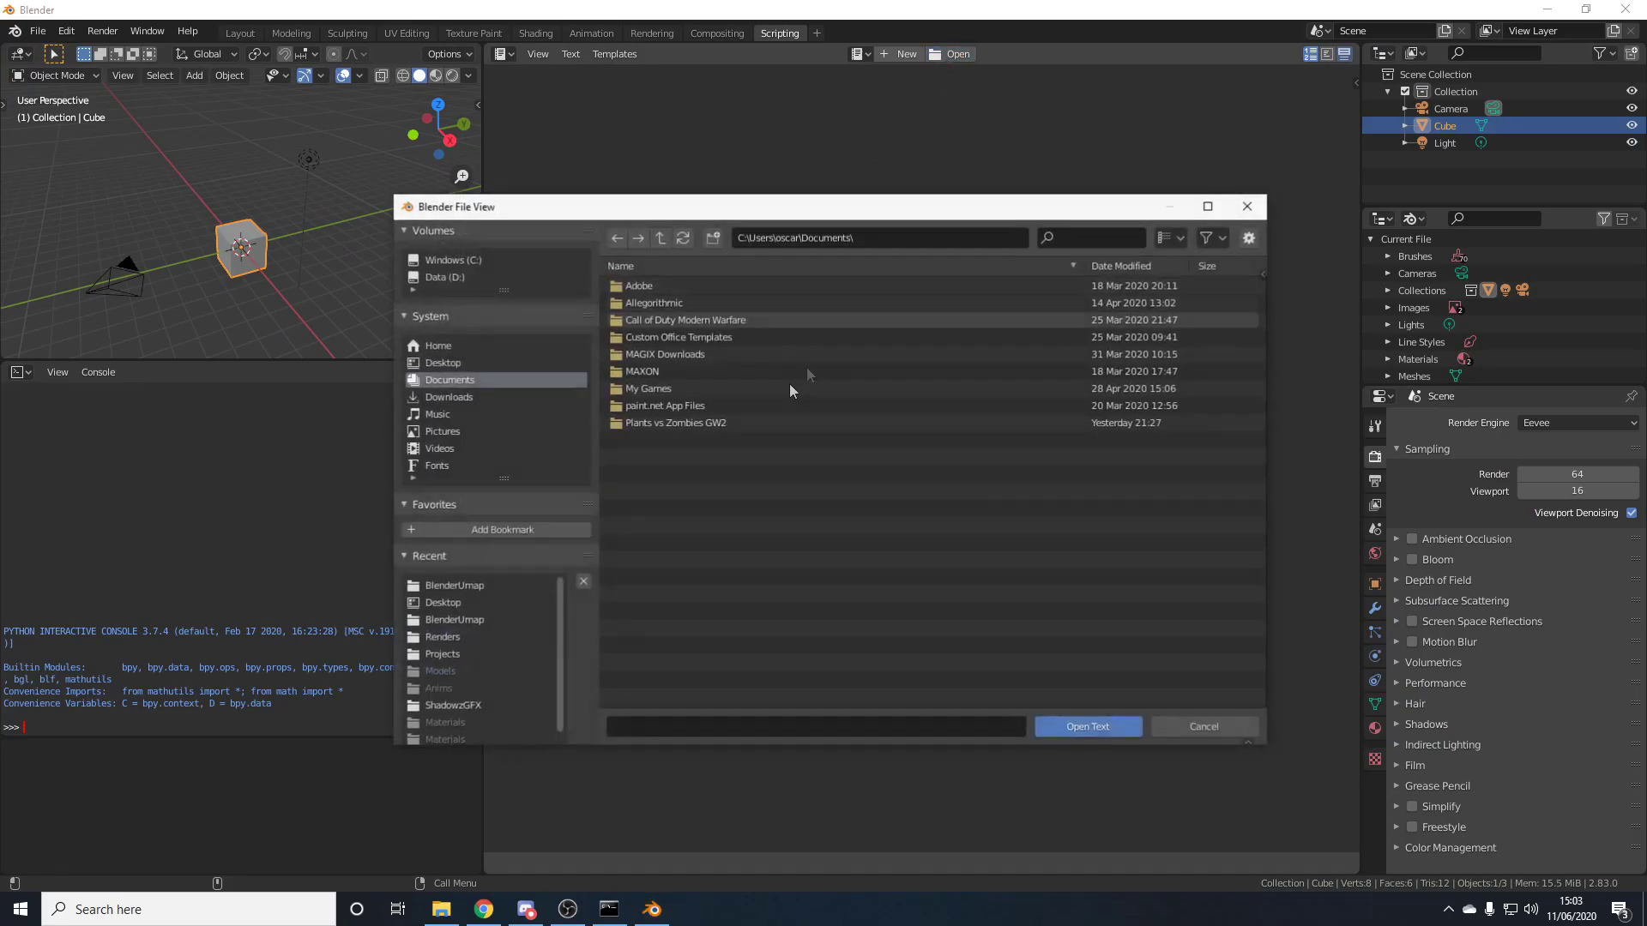
{"action": "left_click", "coordinate": [445, 363]}
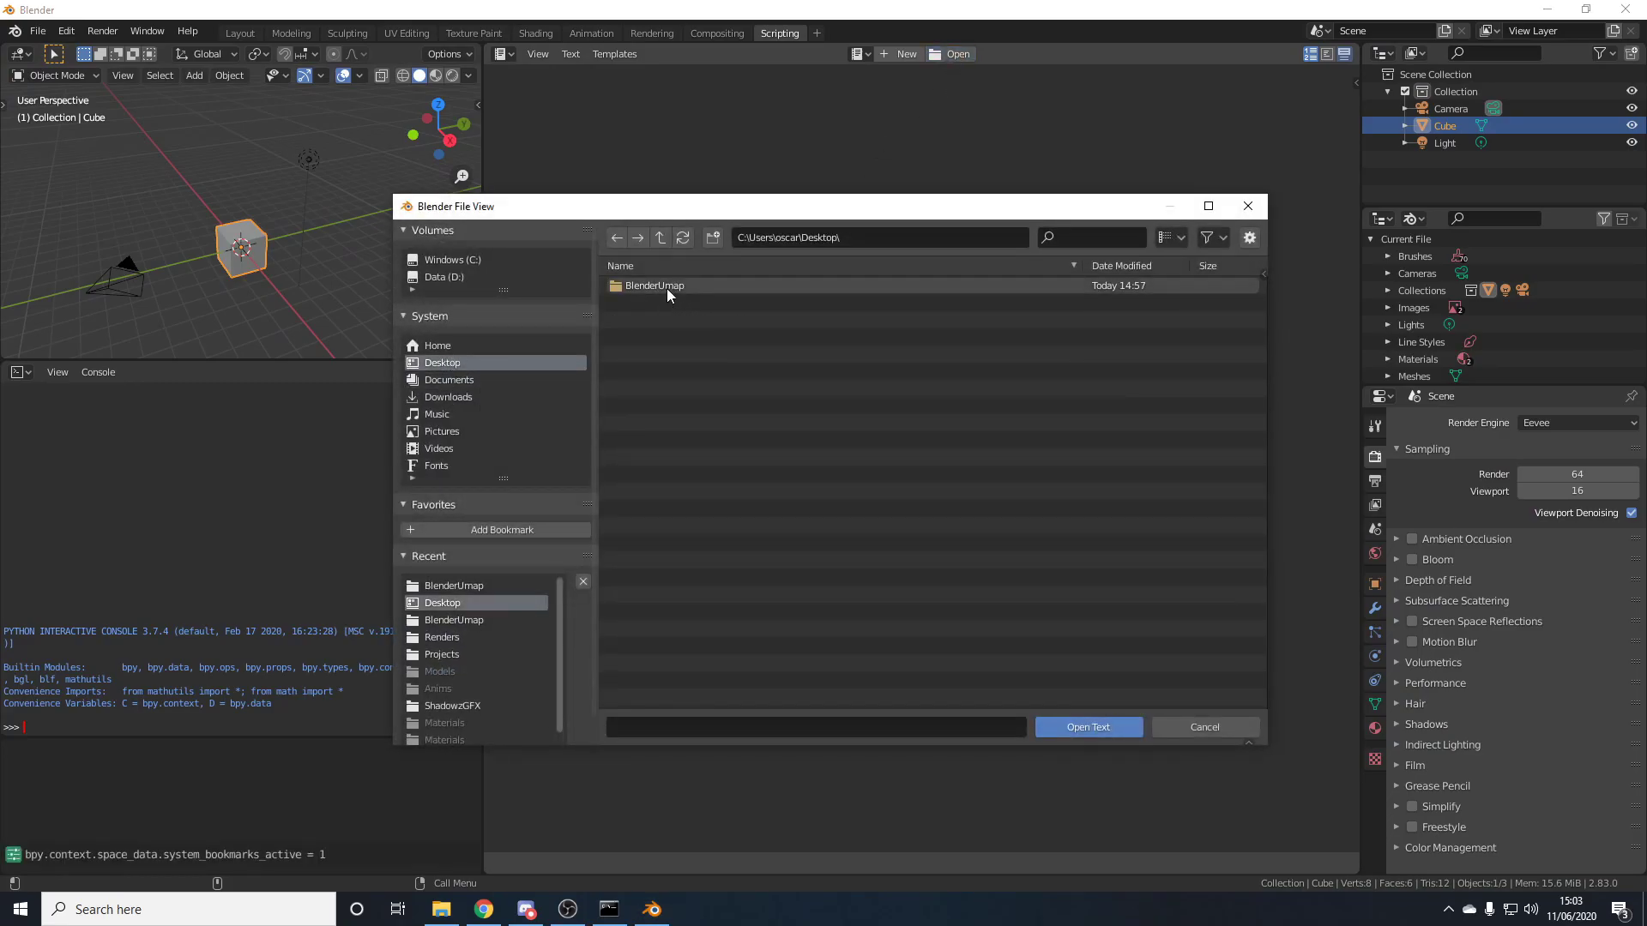
{"action": "double_click", "coordinate": [666, 288]}
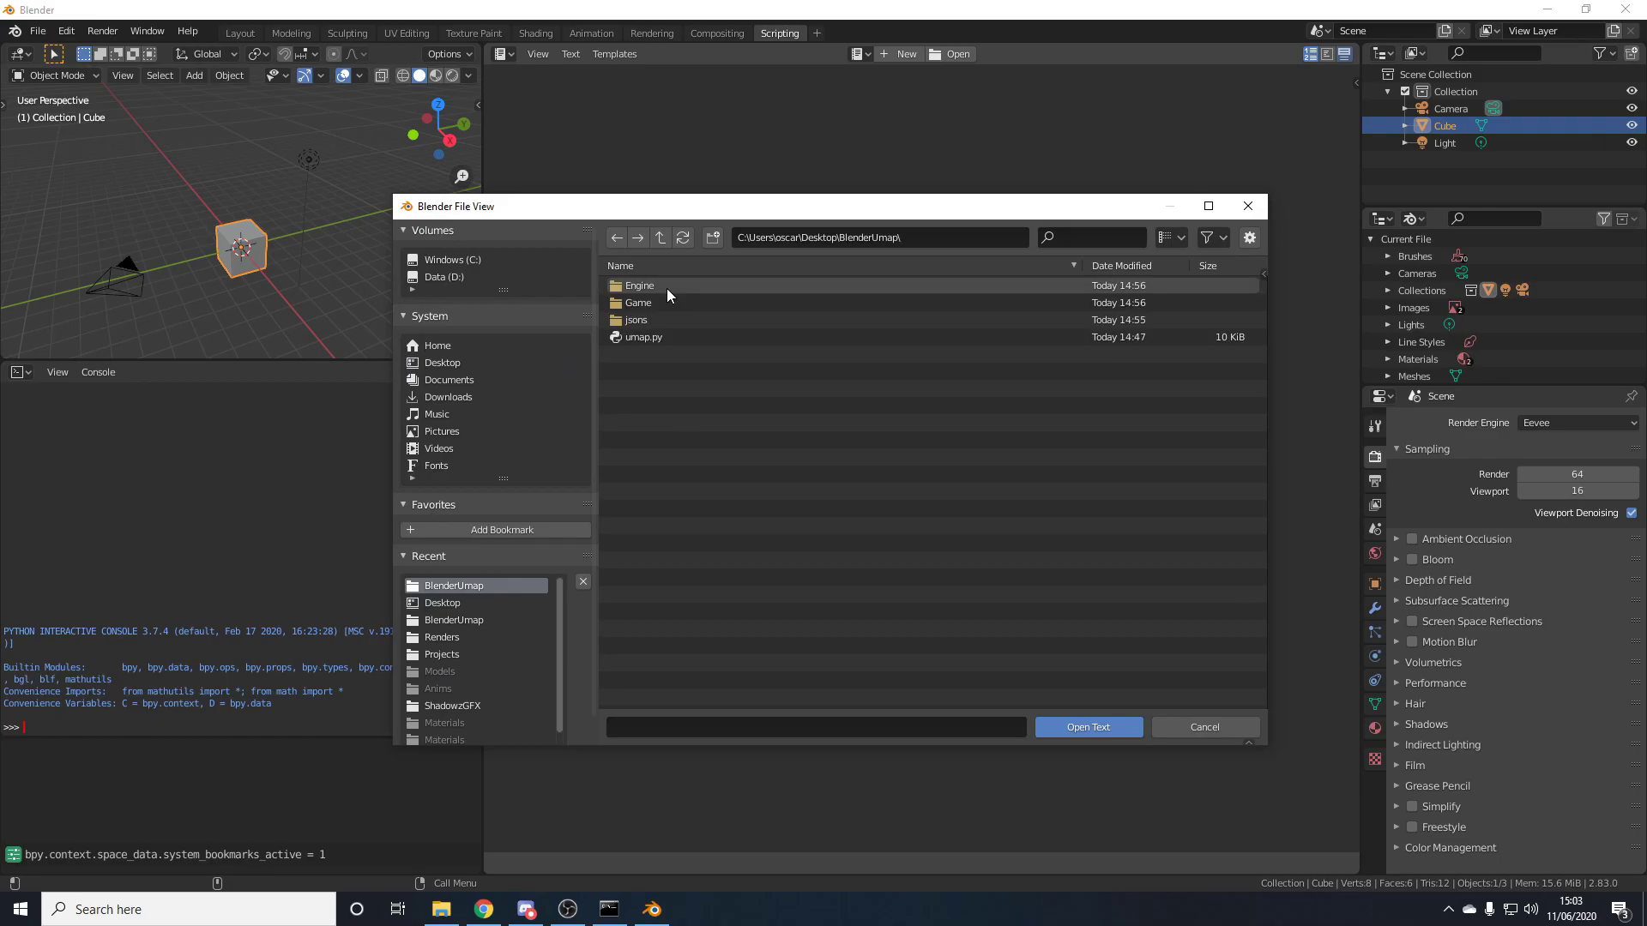
{"action": "left_click", "coordinate": [662, 338]}
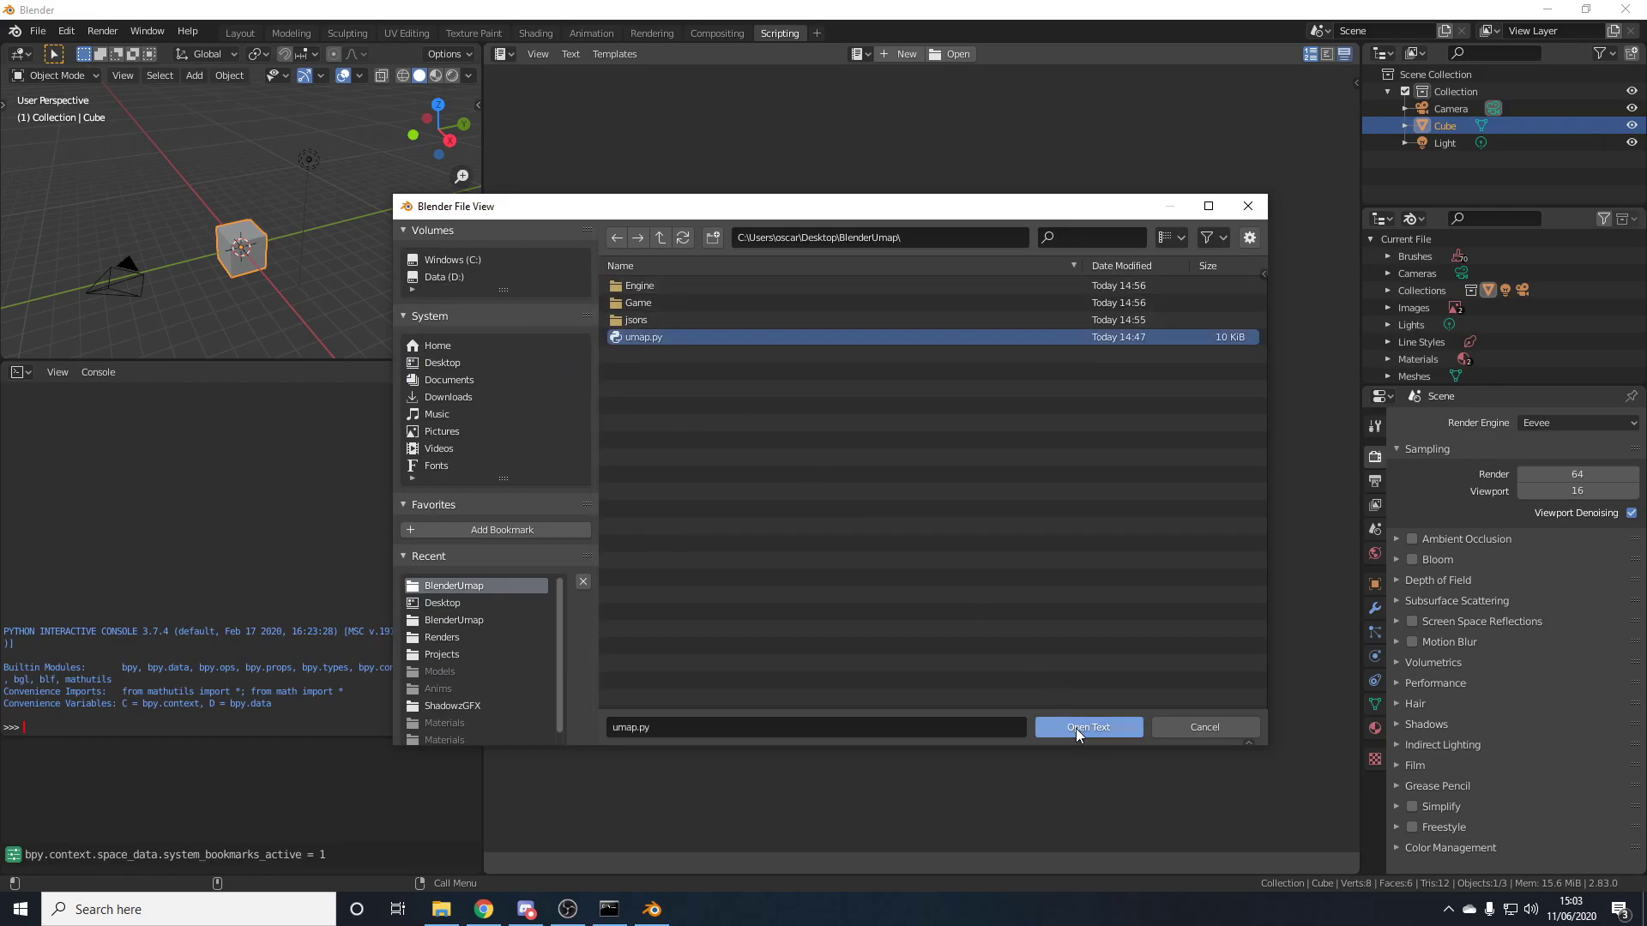
{"action": "left_click", "coordinate": [1077, 727]}
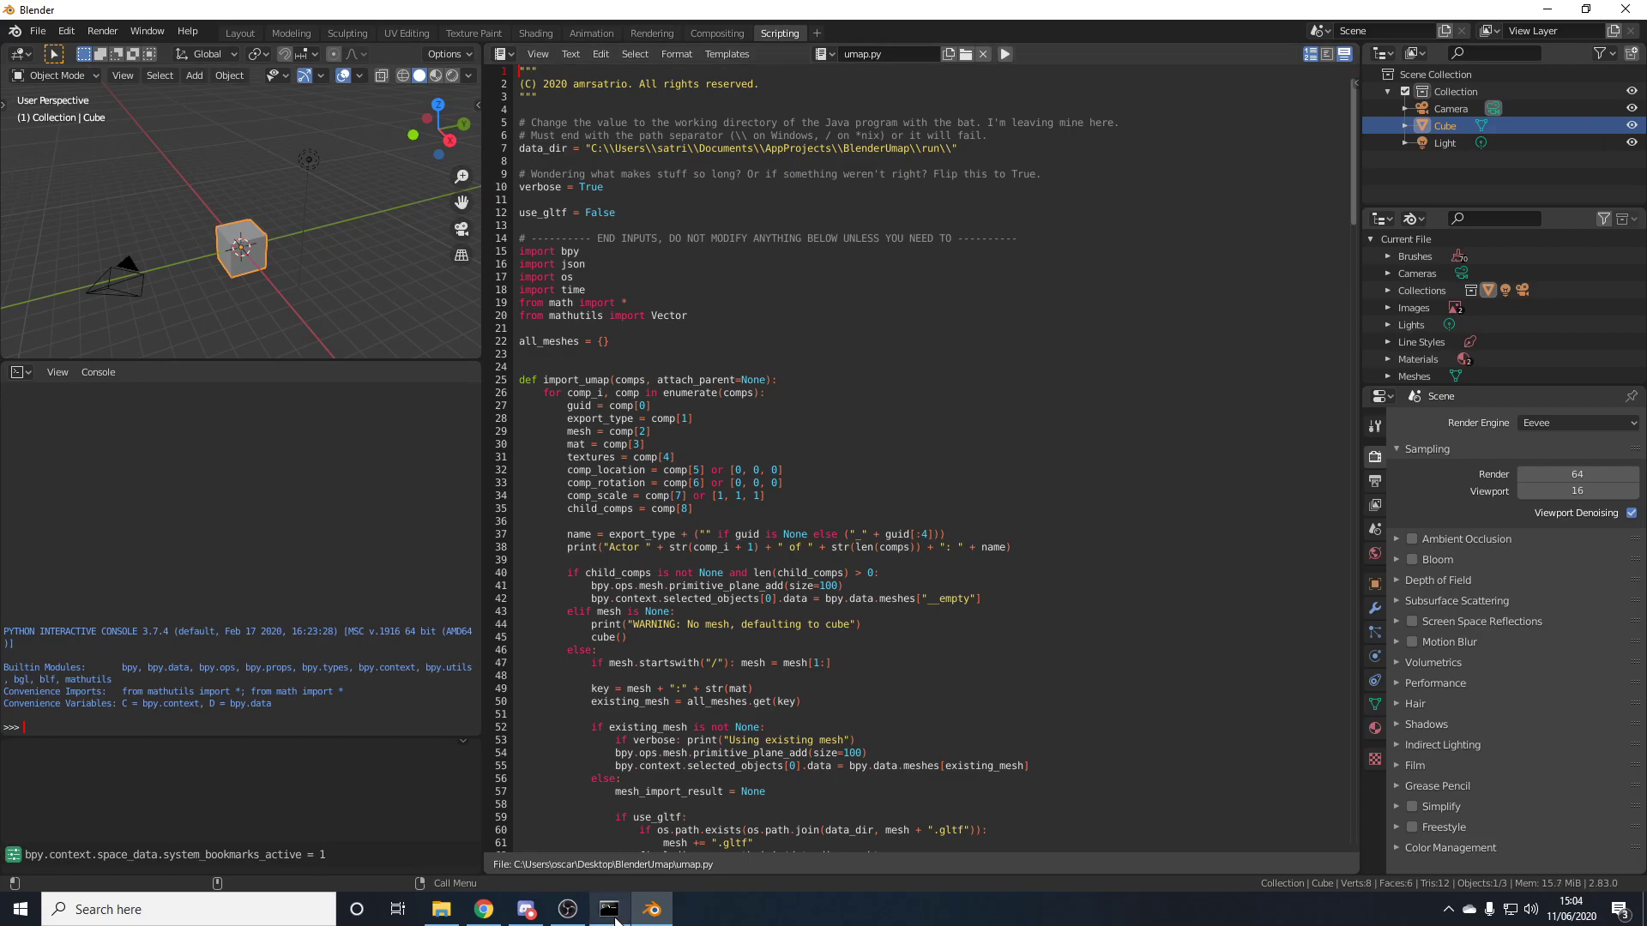
Set data_dir in umap.py to the desktop BlenderUmap path given by the importer console, ending with \\.
{"action": "mouse_move", "coordinate": [623, 827]}
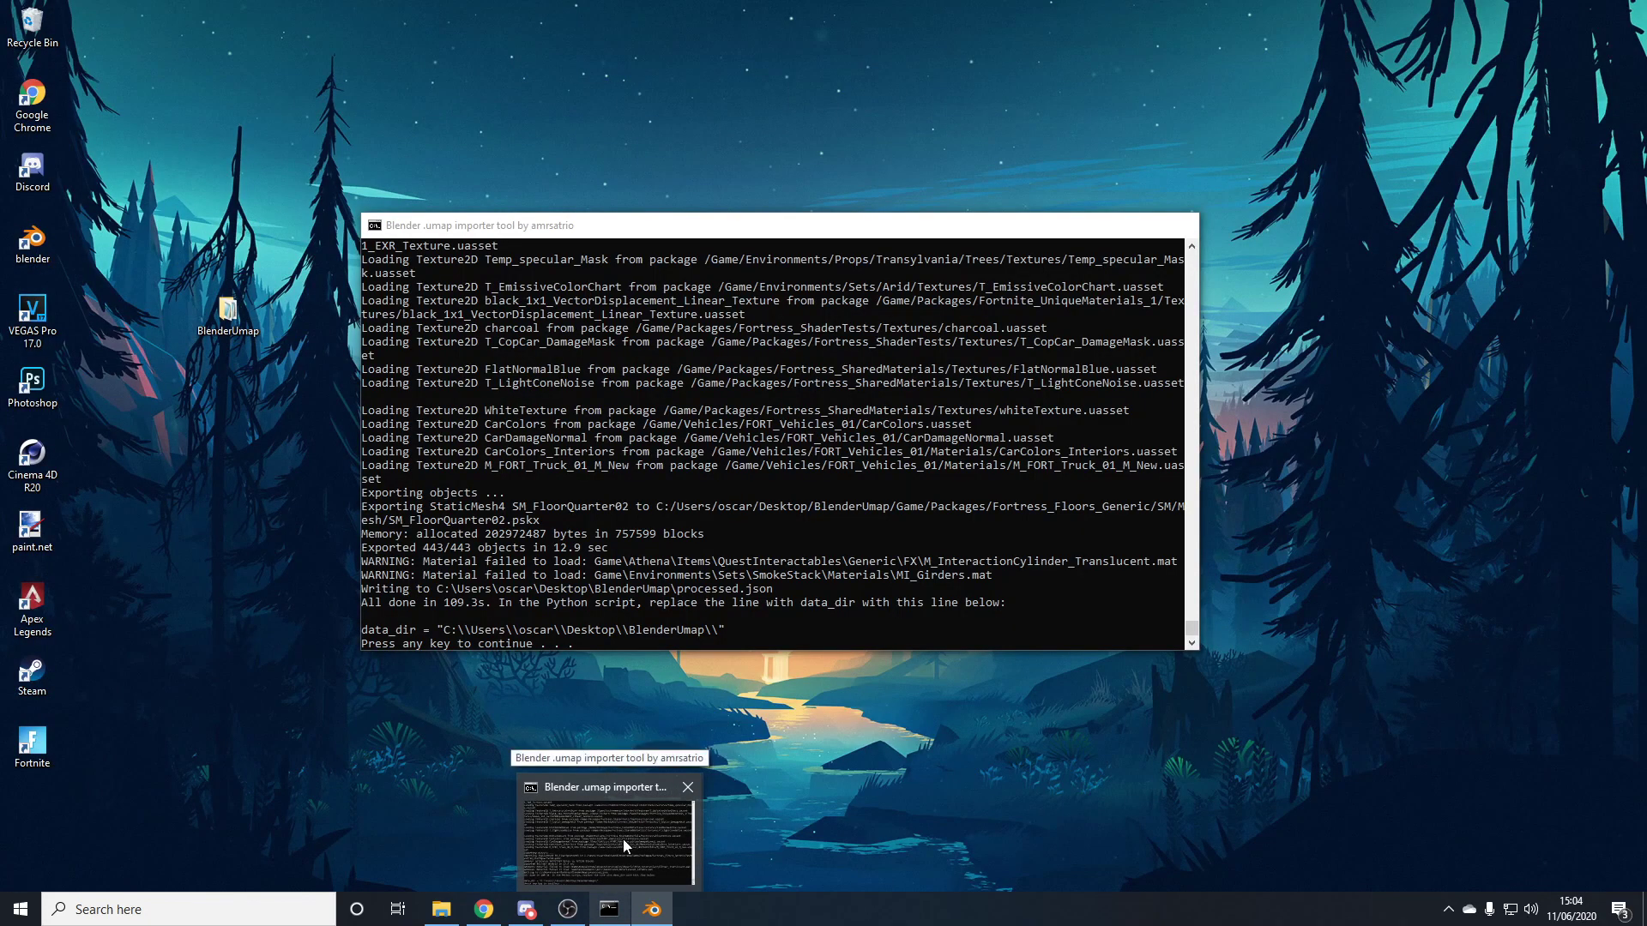
{"action": "left_click", "coordinate": [623, 839]}
{"action": "left_click_drag", "start_coordinate": [721, 227], "coordinate": [557, 340]}
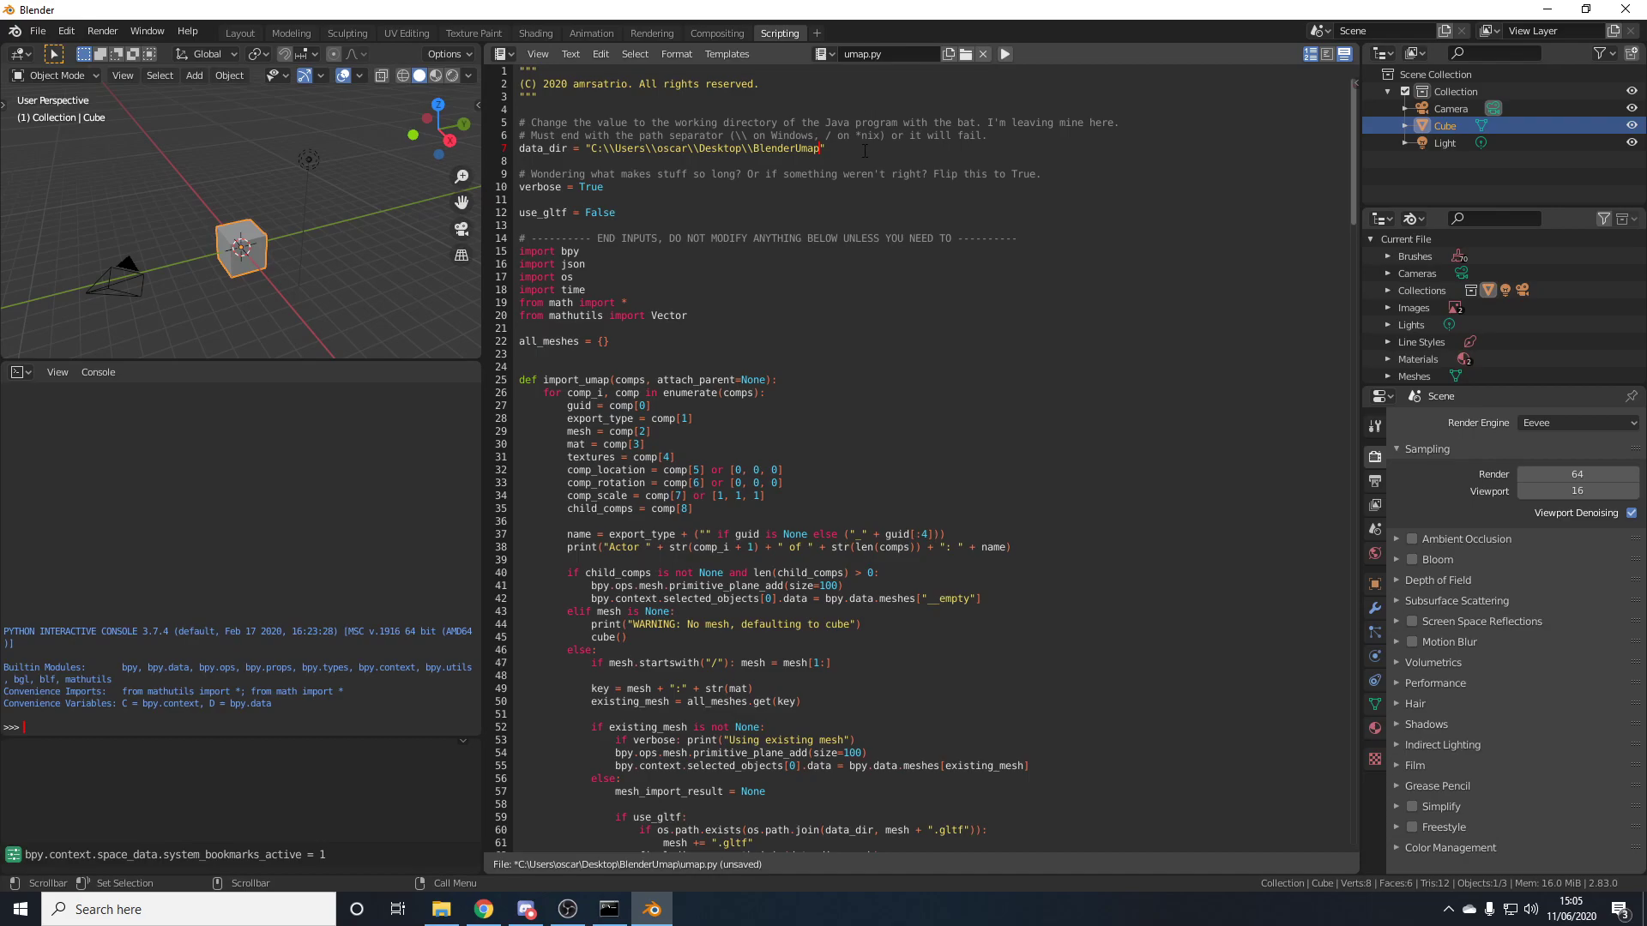
{"action": "type", "text": "\\\\"}
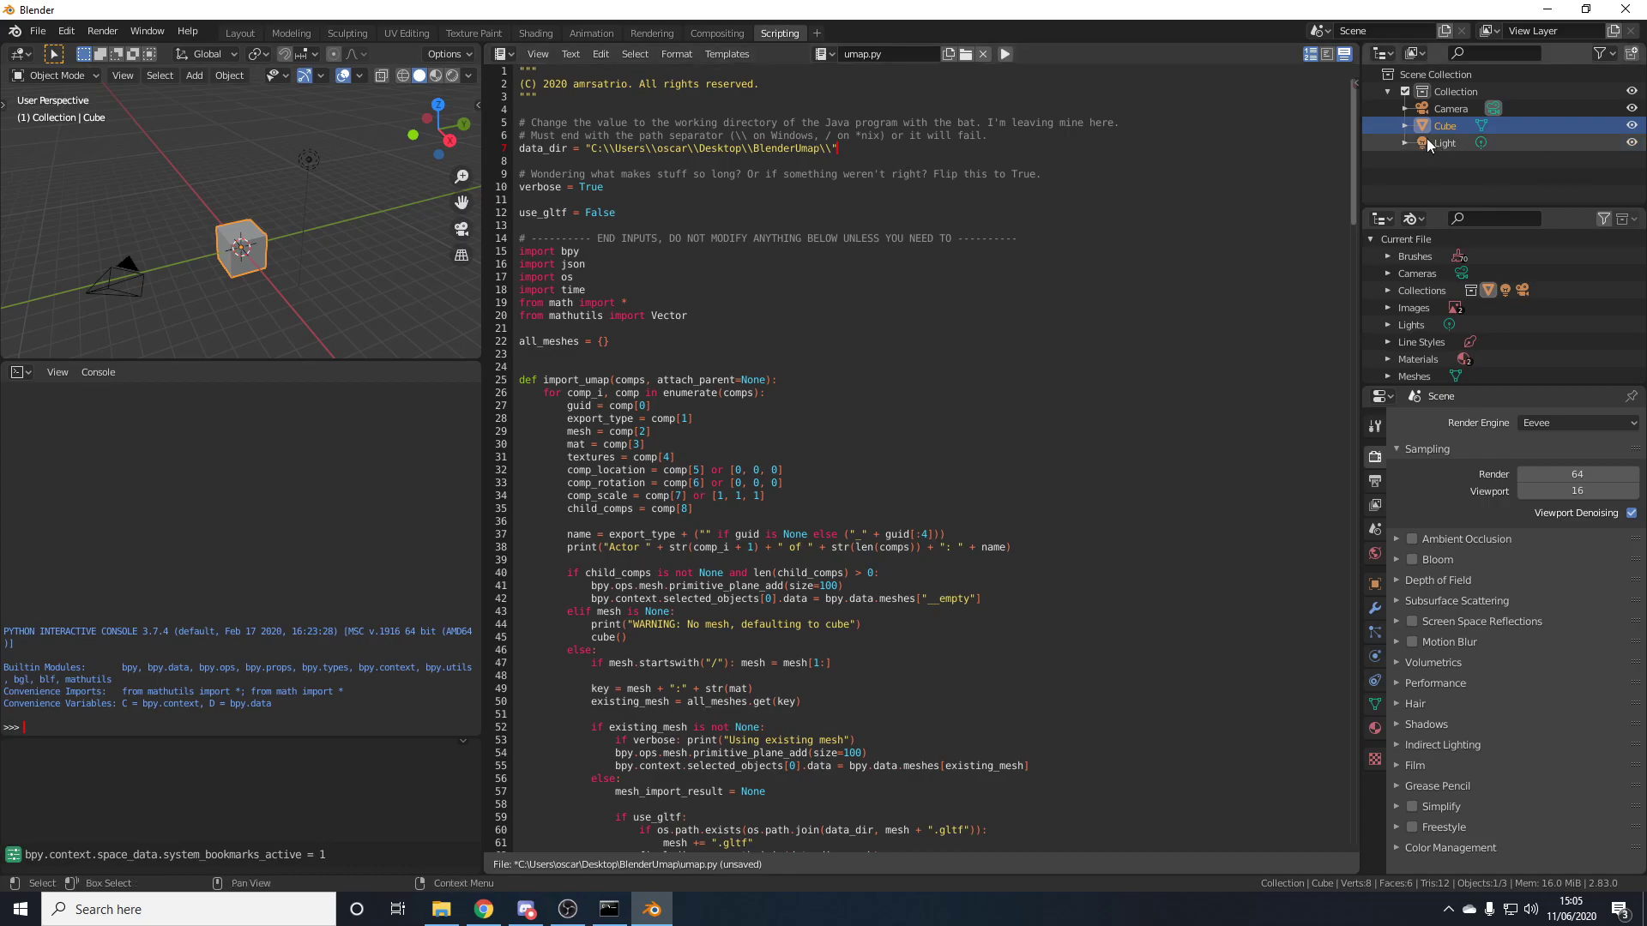
Delete the Light object from the scene collection.
{"action": "left_click", "coordinate": [1449, 147]}
{"action": "right_click", "coordinate": [1447, 140]}
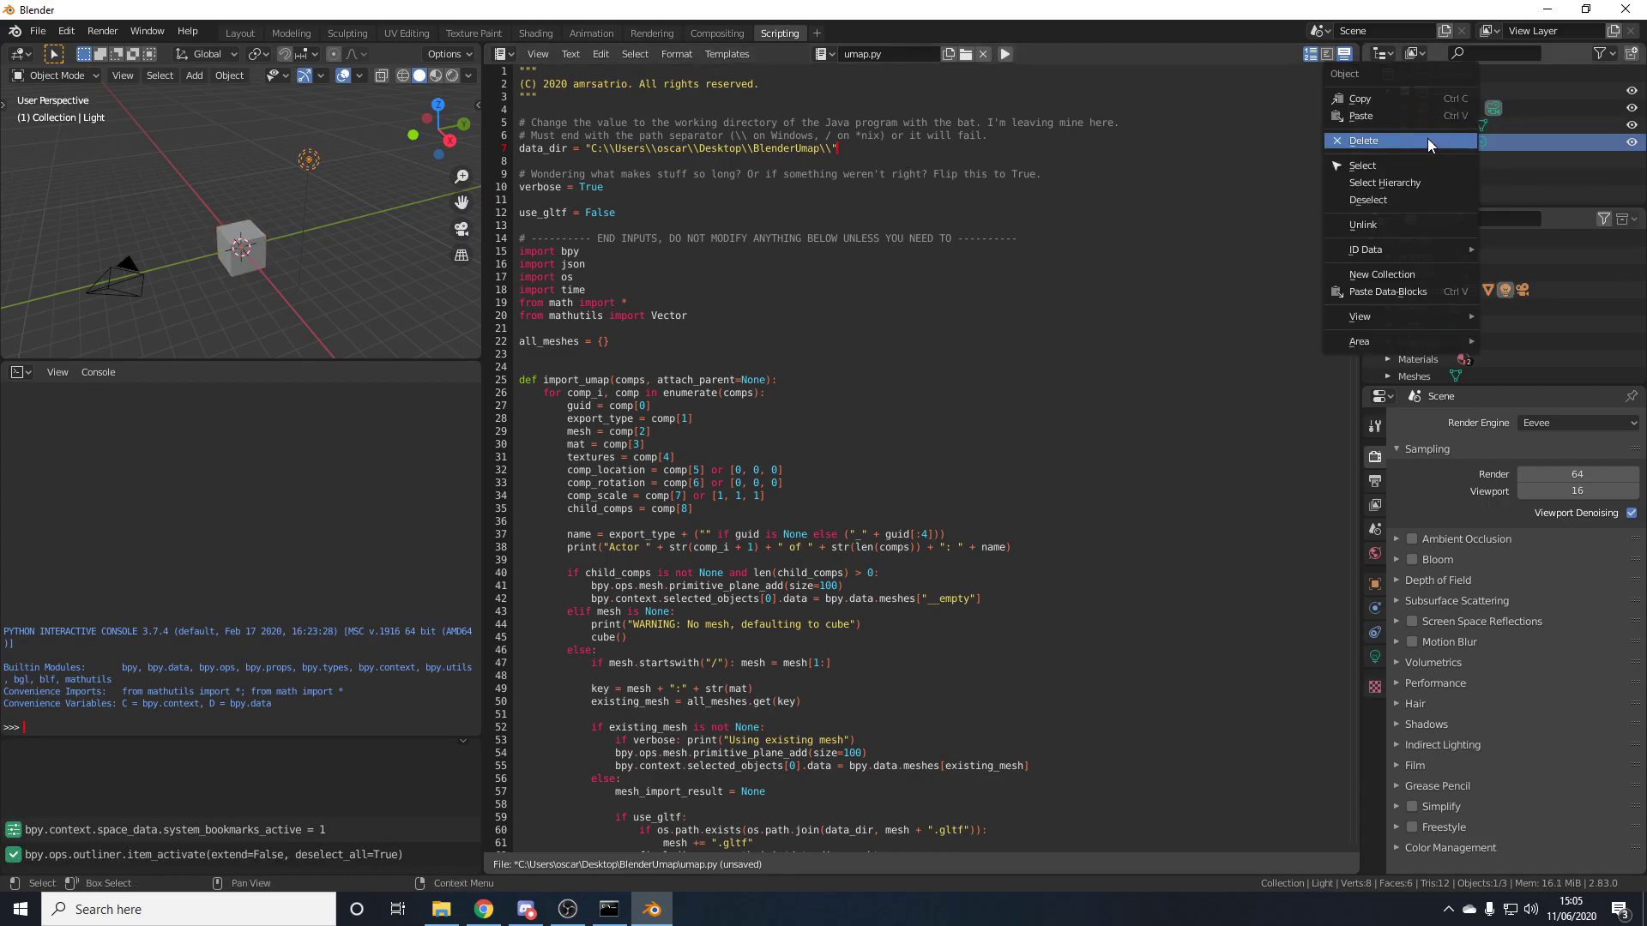
{"action": "left_click", "coordinate": [1427, 137]}
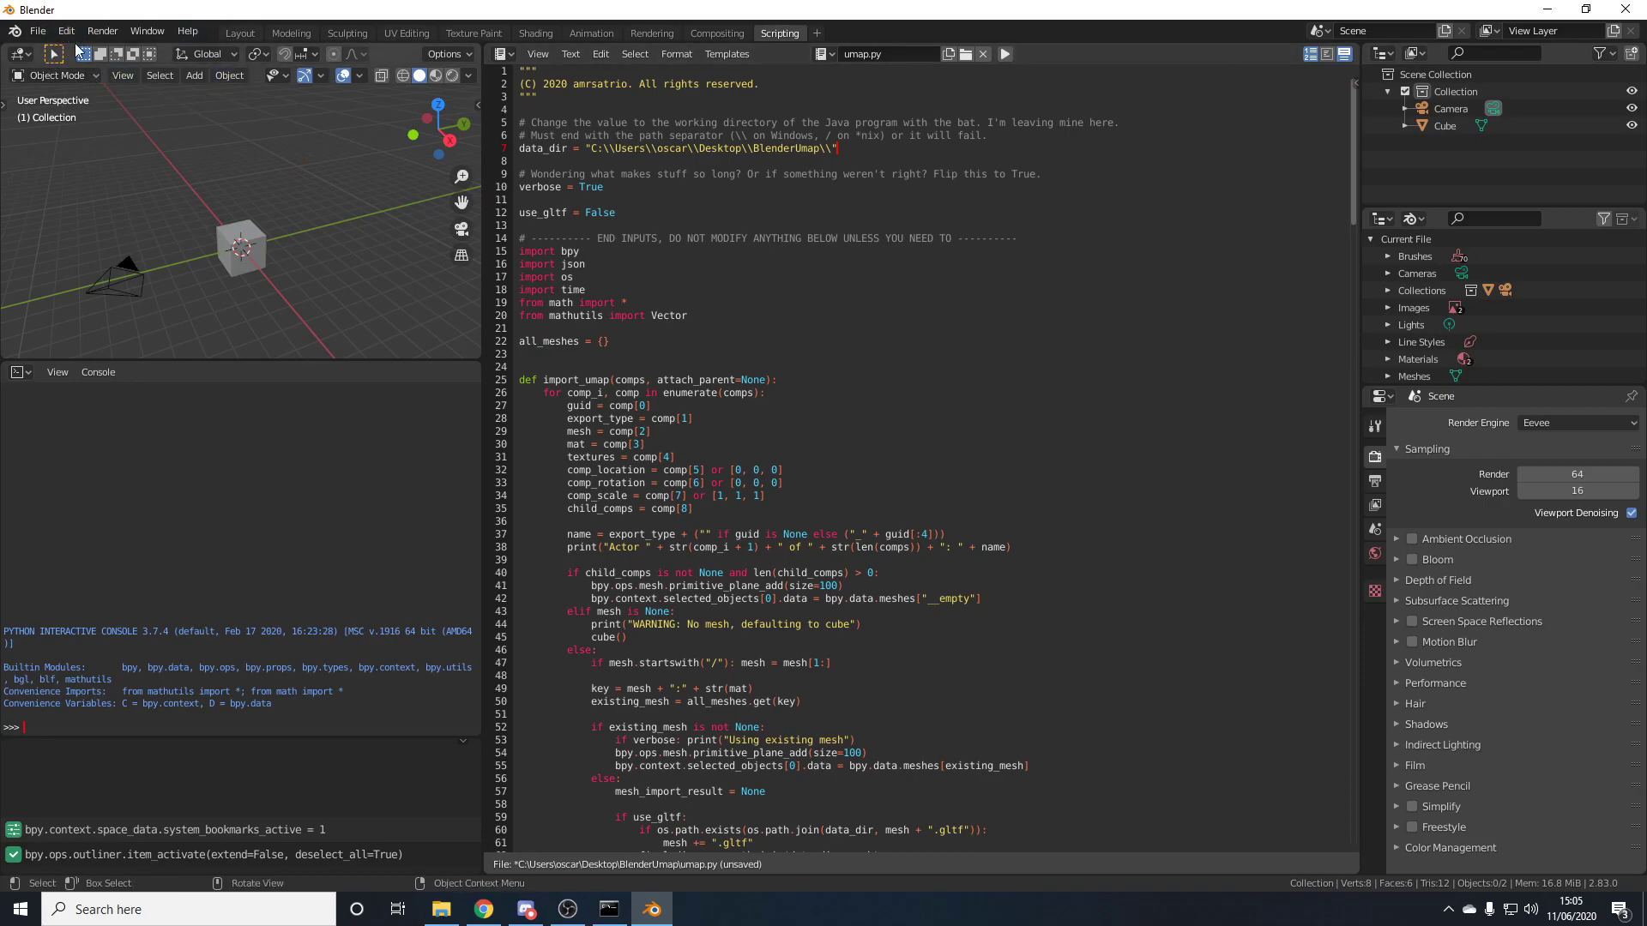
Check Blender's import options, then view the latest branch and download options of the blender3d_import_psk_psa addon on GitHub in Chrome.
{"action": "left_click", "coordinate": [38, 30]}
{"action": "mouse_move", "coordinate": [143, 261]}
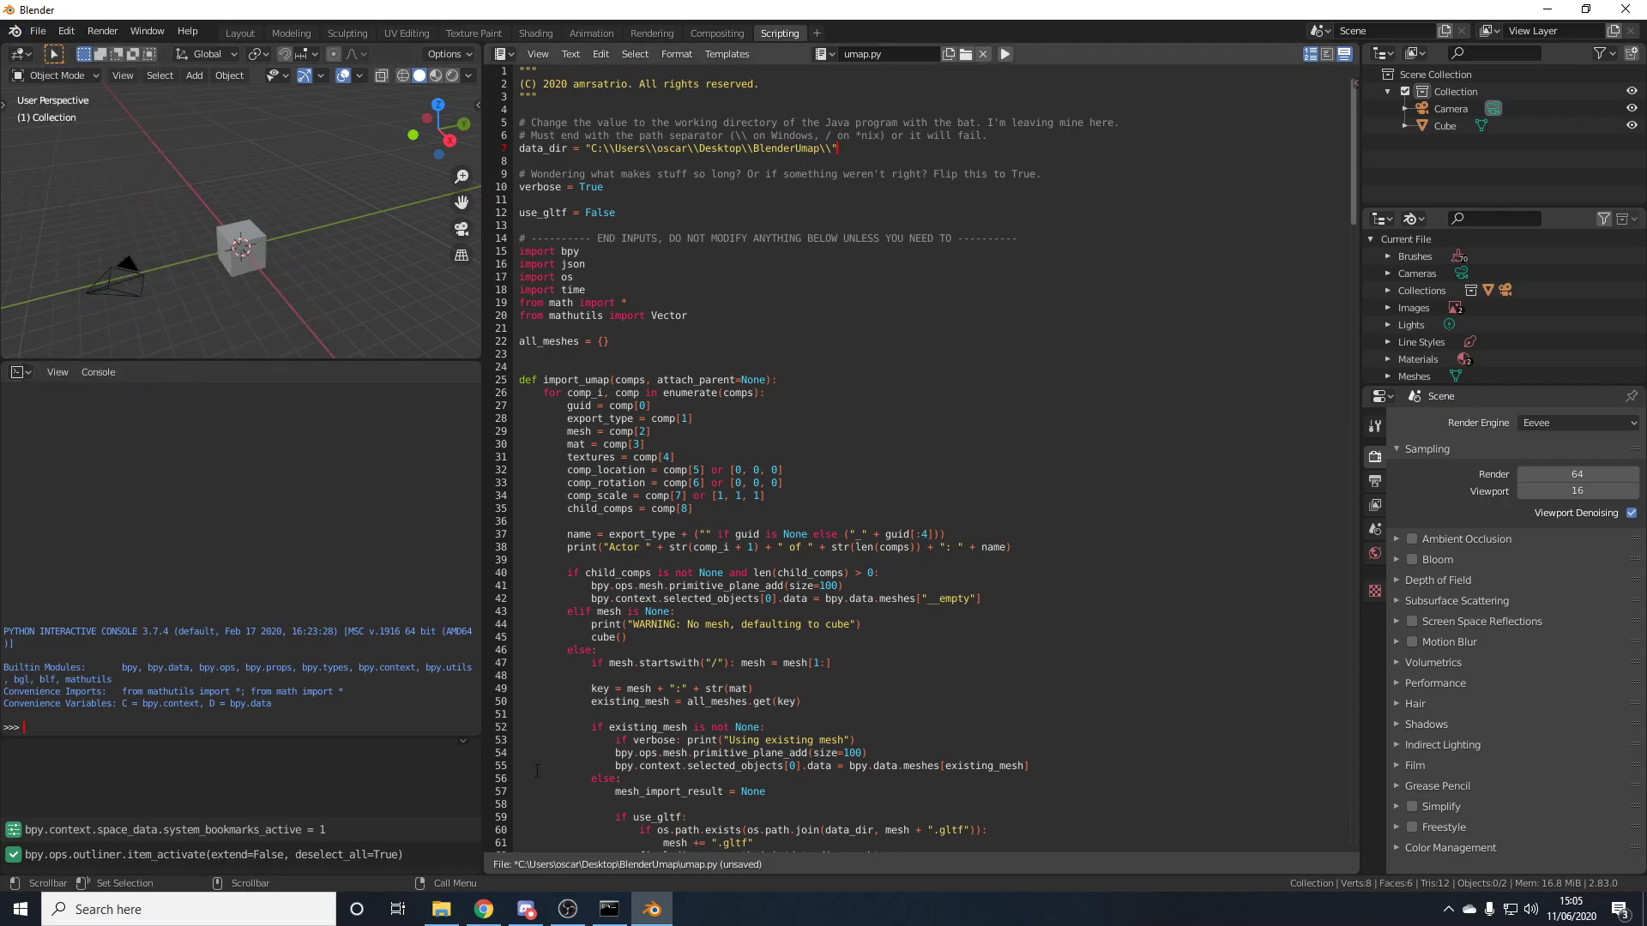
{"action": "left_click", "coordinate": [484, 909]}
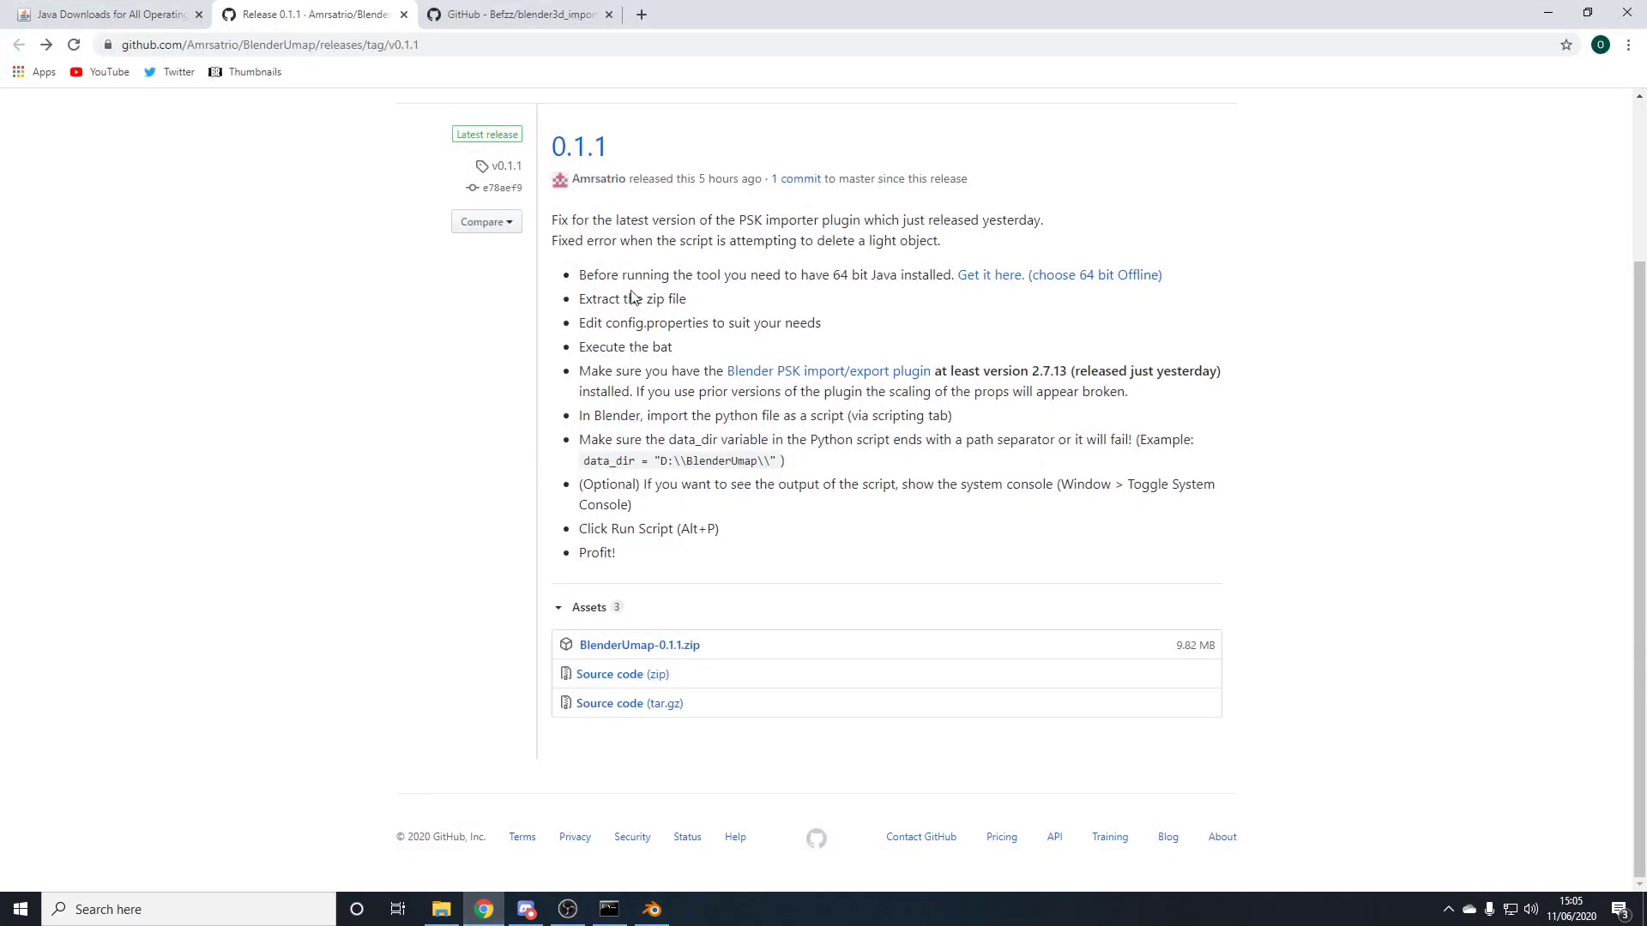
{"action": "left_click", "coordinate": [522, 15]}
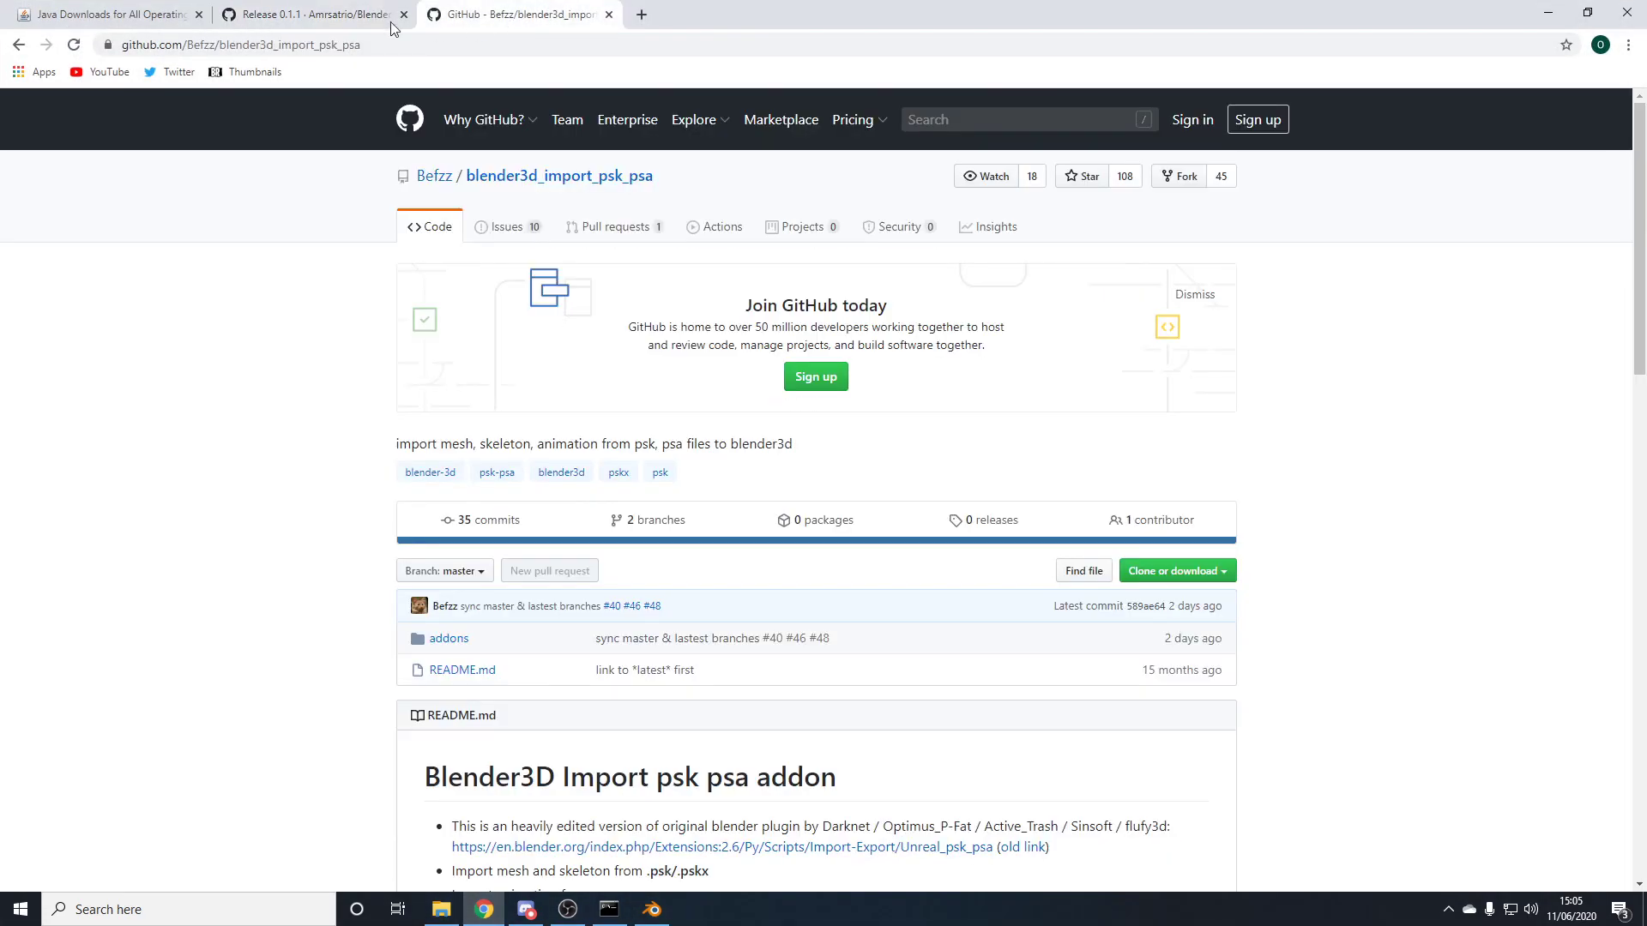
{"action": "left_click", "coordinate": [482, 574]}
{"action": "left_click", "coordinate": [464, 725]}
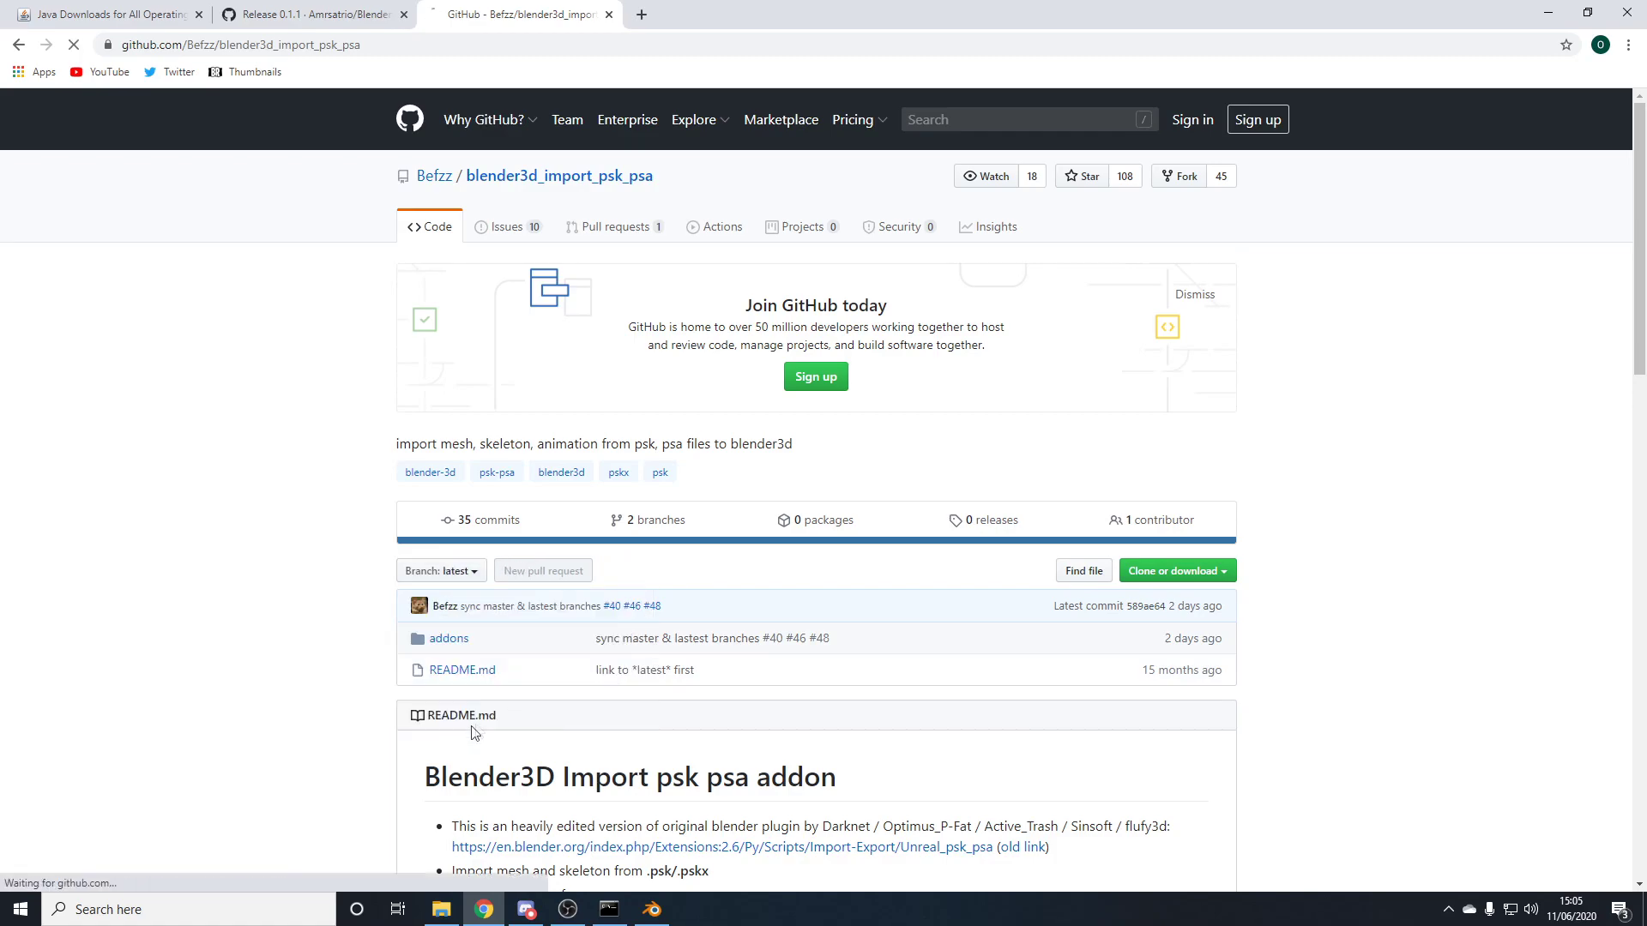
{"action": "left_click", "coordinate": [1192, 571]}
{"action": "left_click", "coordinate": [735, 586]}
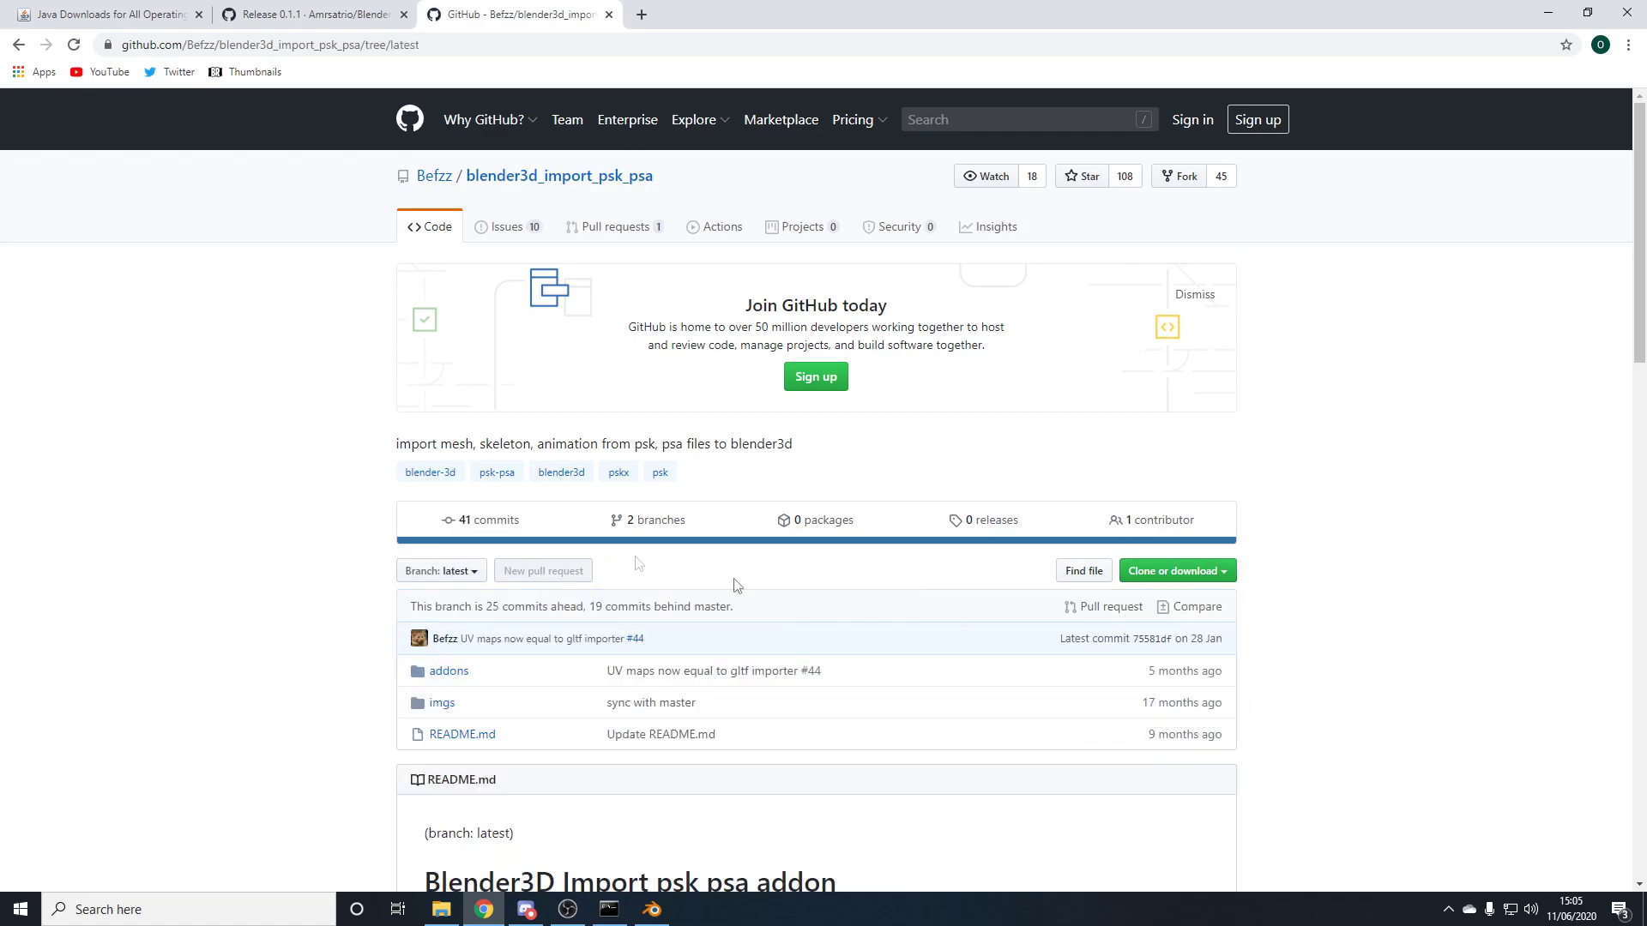
Switch back to Blender and run the umap.py script to import the Agency map.
{"action": "left_click", "coordinate": [652, 909]}
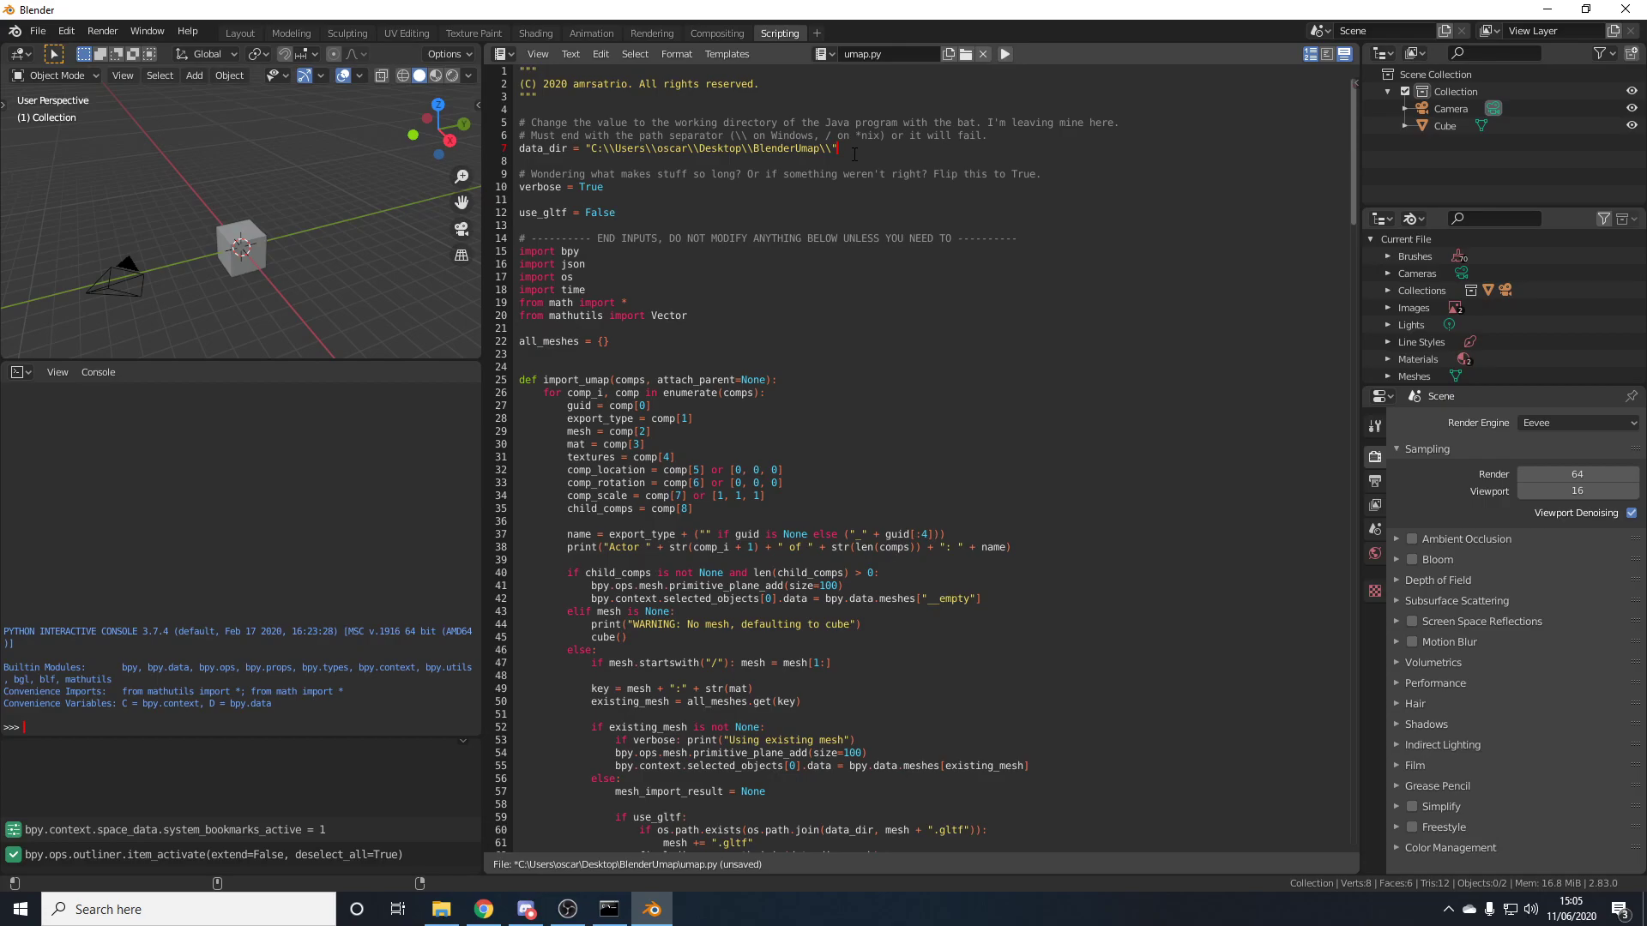
{"action": "key", "text": "alt+p"}
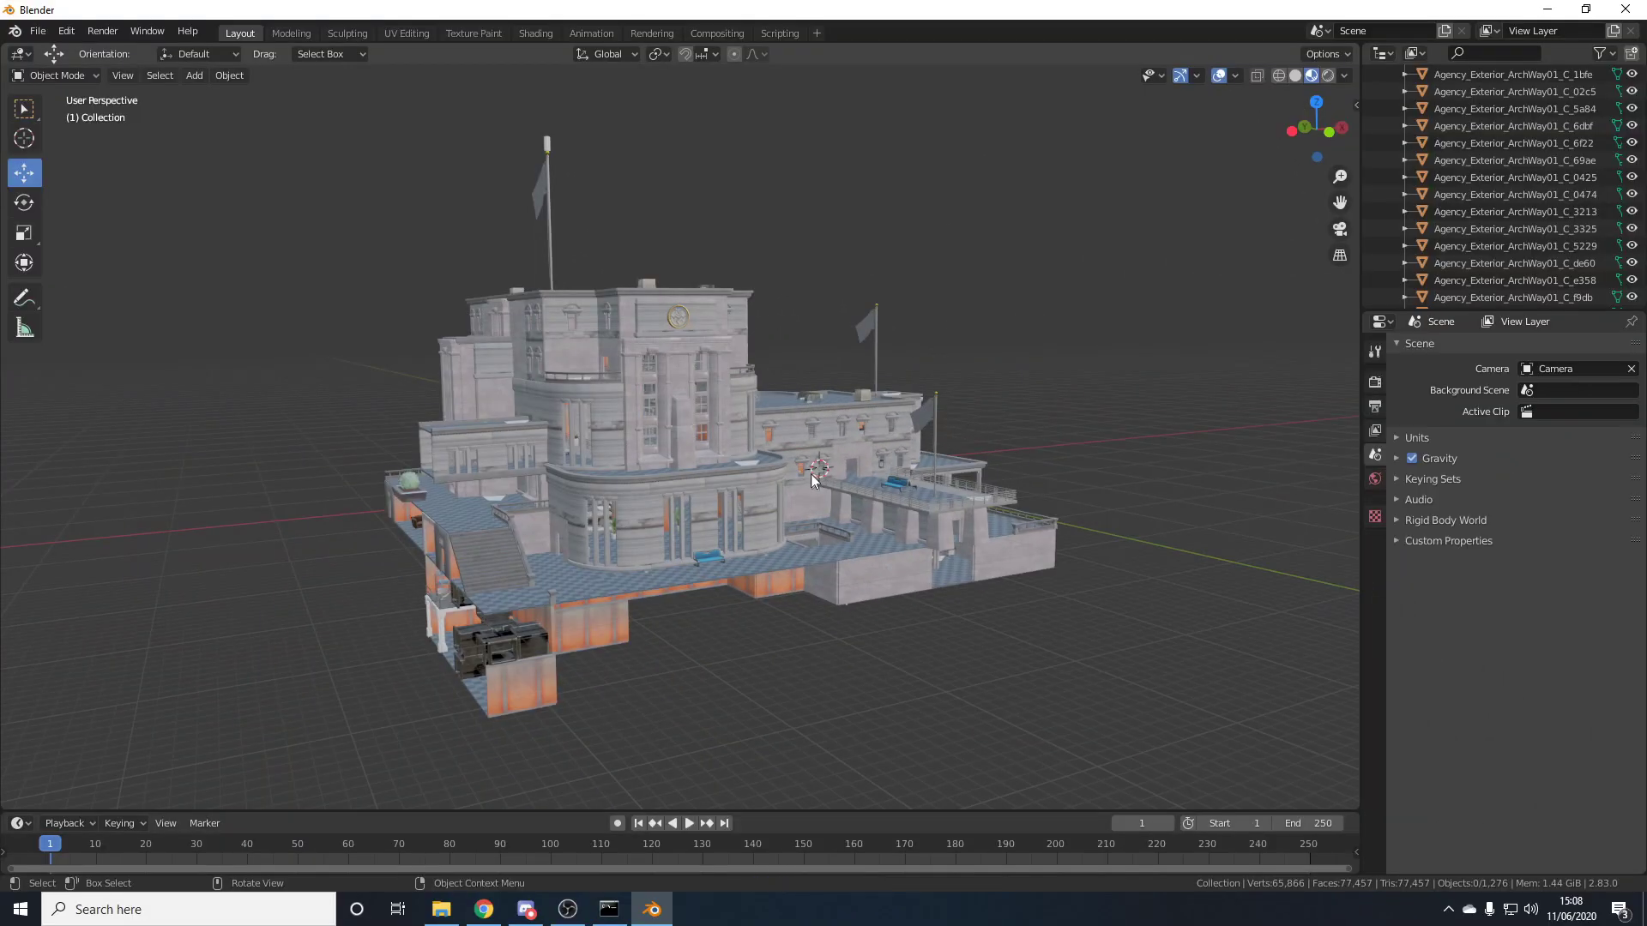
Inspect the imported Agency building from several angles and distances, checking its textured facade, terraces and lower rooms.
{"action": "middle_click_drag", "start_coordinate": [811, 473], "coordinate": [1065, 554]}
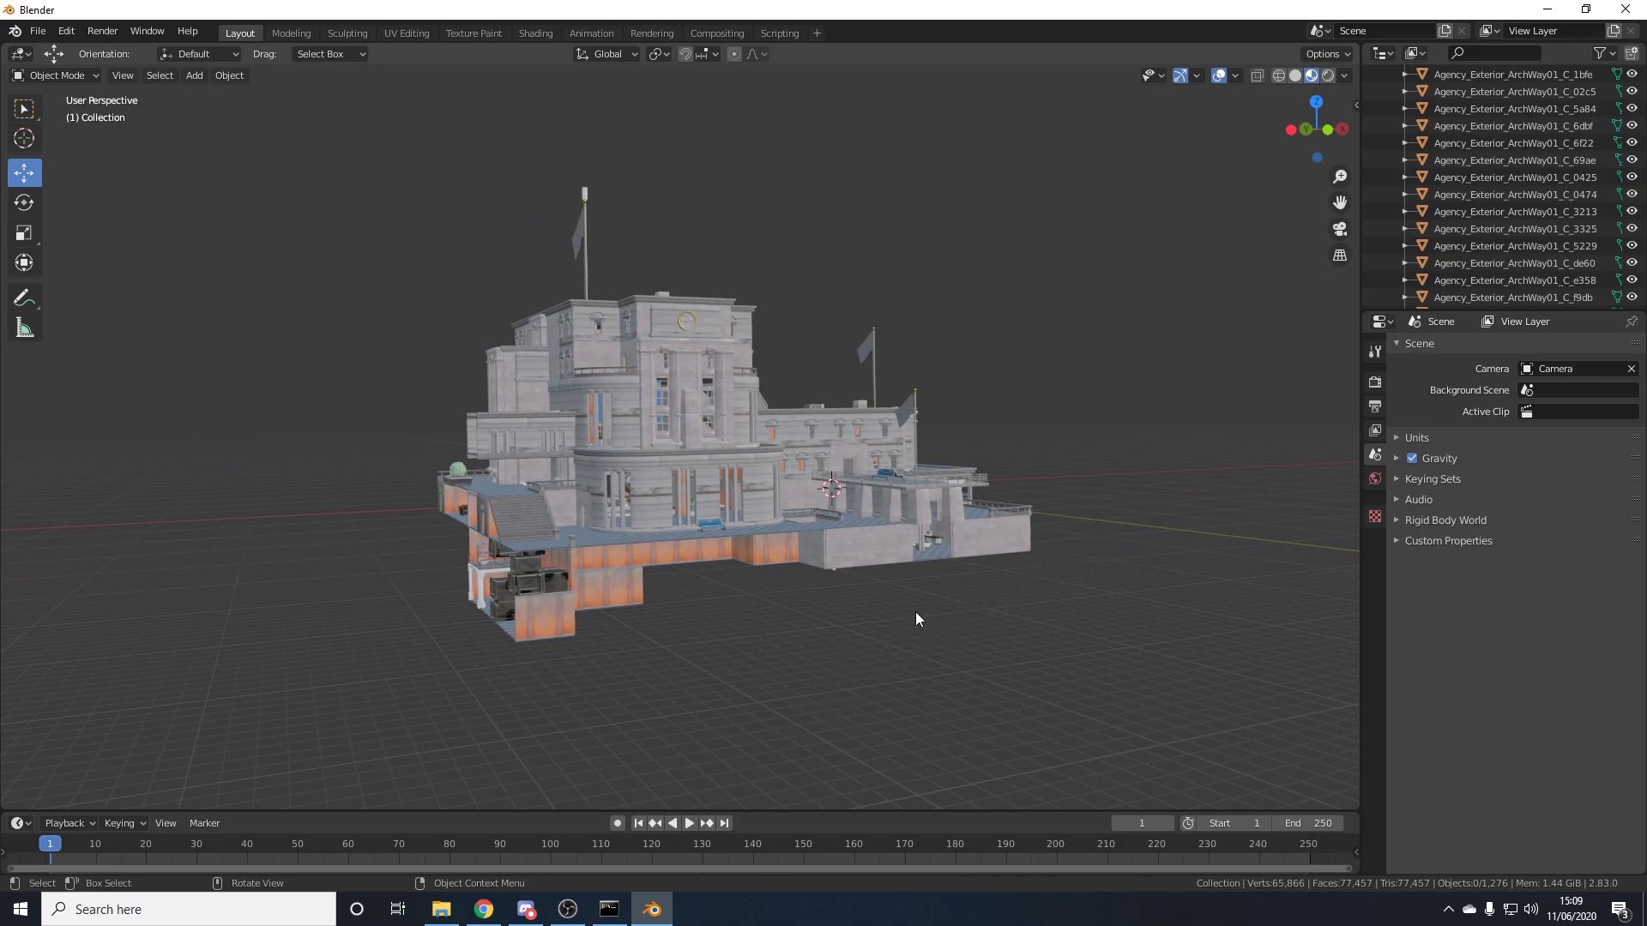
{"action": "scroll", "coordinate": [917, 616], "scroll_direction": "up", "scroll_amount": 2}
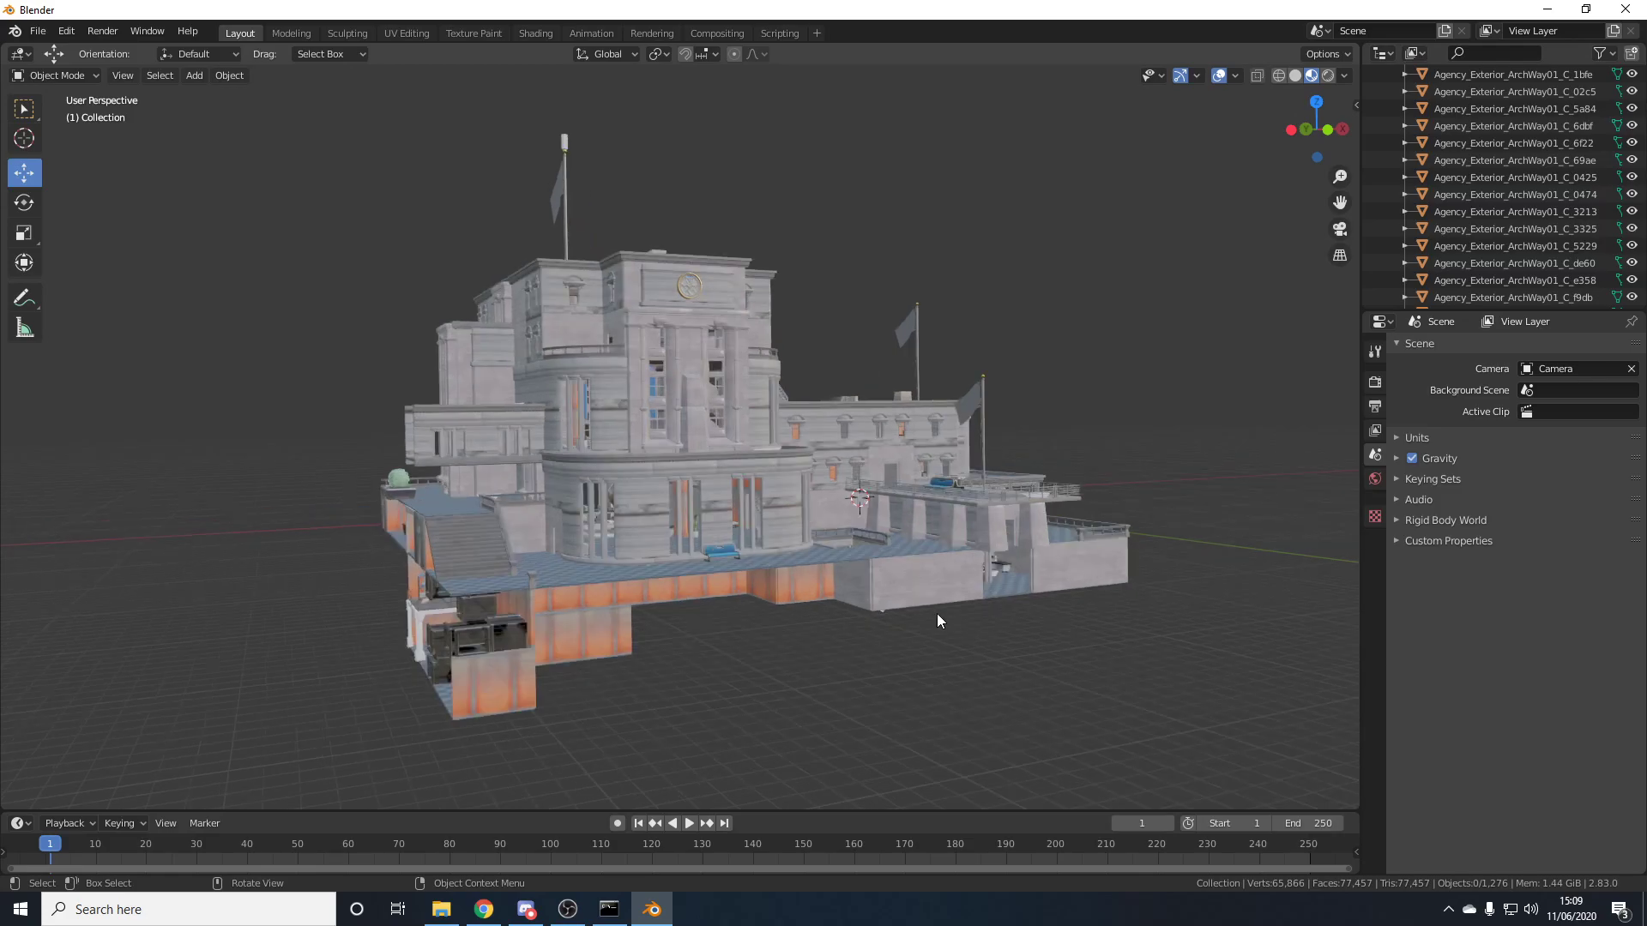
{"action": "mouse_move", "coordinate": [990, 583]}
{"action": "middle_mouse_down"}
{"action": "mouse_move", "coordinate": [836, 598]}
{"action": "mouse_move", "coordinate": [996, 584]}
{"action": "middle_mouse_up"}
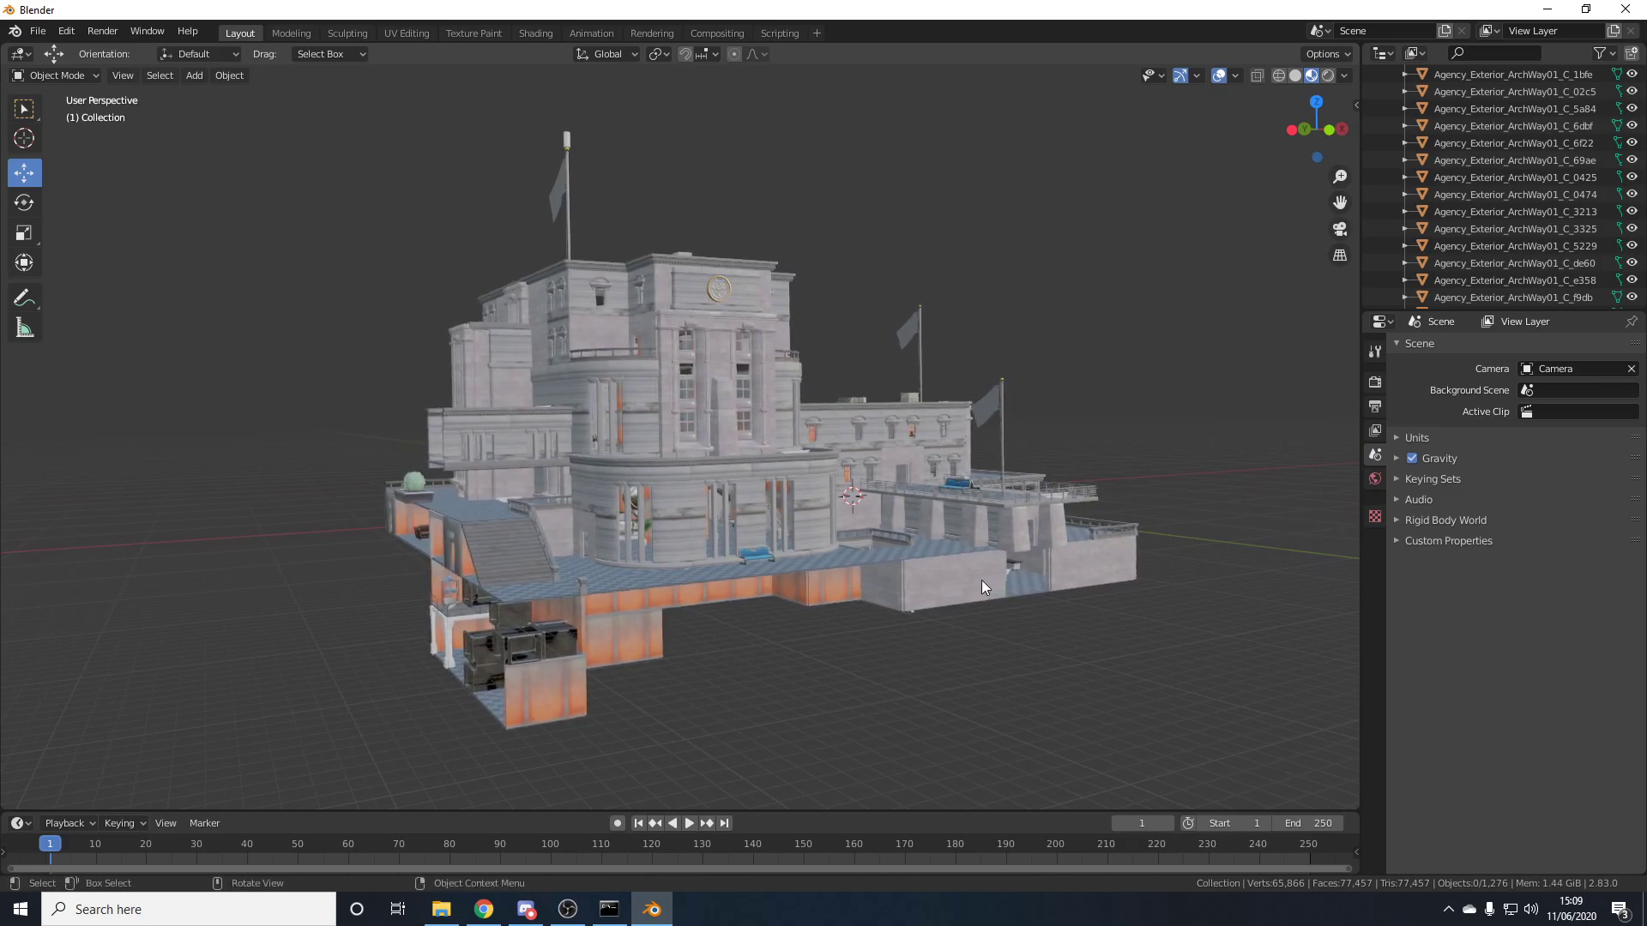
{"action": "mouse_move", "coordinate": [1011, 563]}
{"action": "middle_mouse_down"}
{"action": "mouse_move", "coordinate": [785, 585]}
{"action": "mouse_move", "coordinate": [1037, 568]}
{"action": "mouse_move", "coordinate": [1008, 573]}
{"action": "middle_mouse_up"}
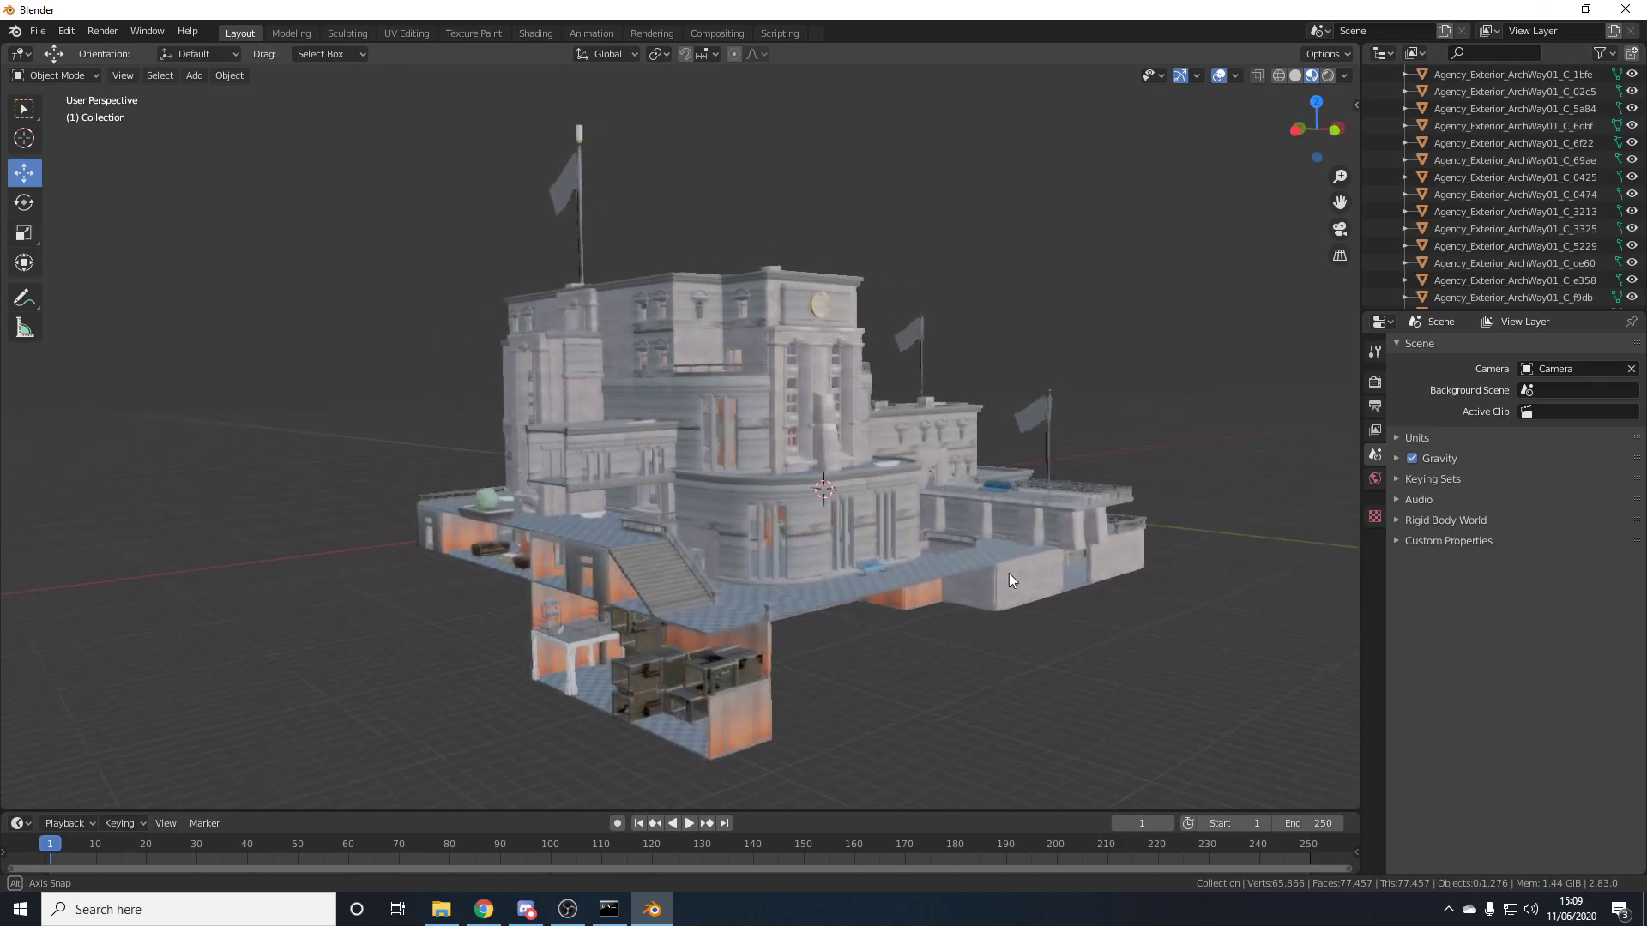
{"action": "scroll", "coordinate": [892, 553], "scroll_direction": "up", "scroll_amount": 3}
{"action": "scroll", "coordinate": [673, 525], "scroll_direction": "up", "scroll_amount": 2}
{"action": "scroll", "coordinate": [790, 479], "scroll_direction": "down", "scroll_amount": 5}
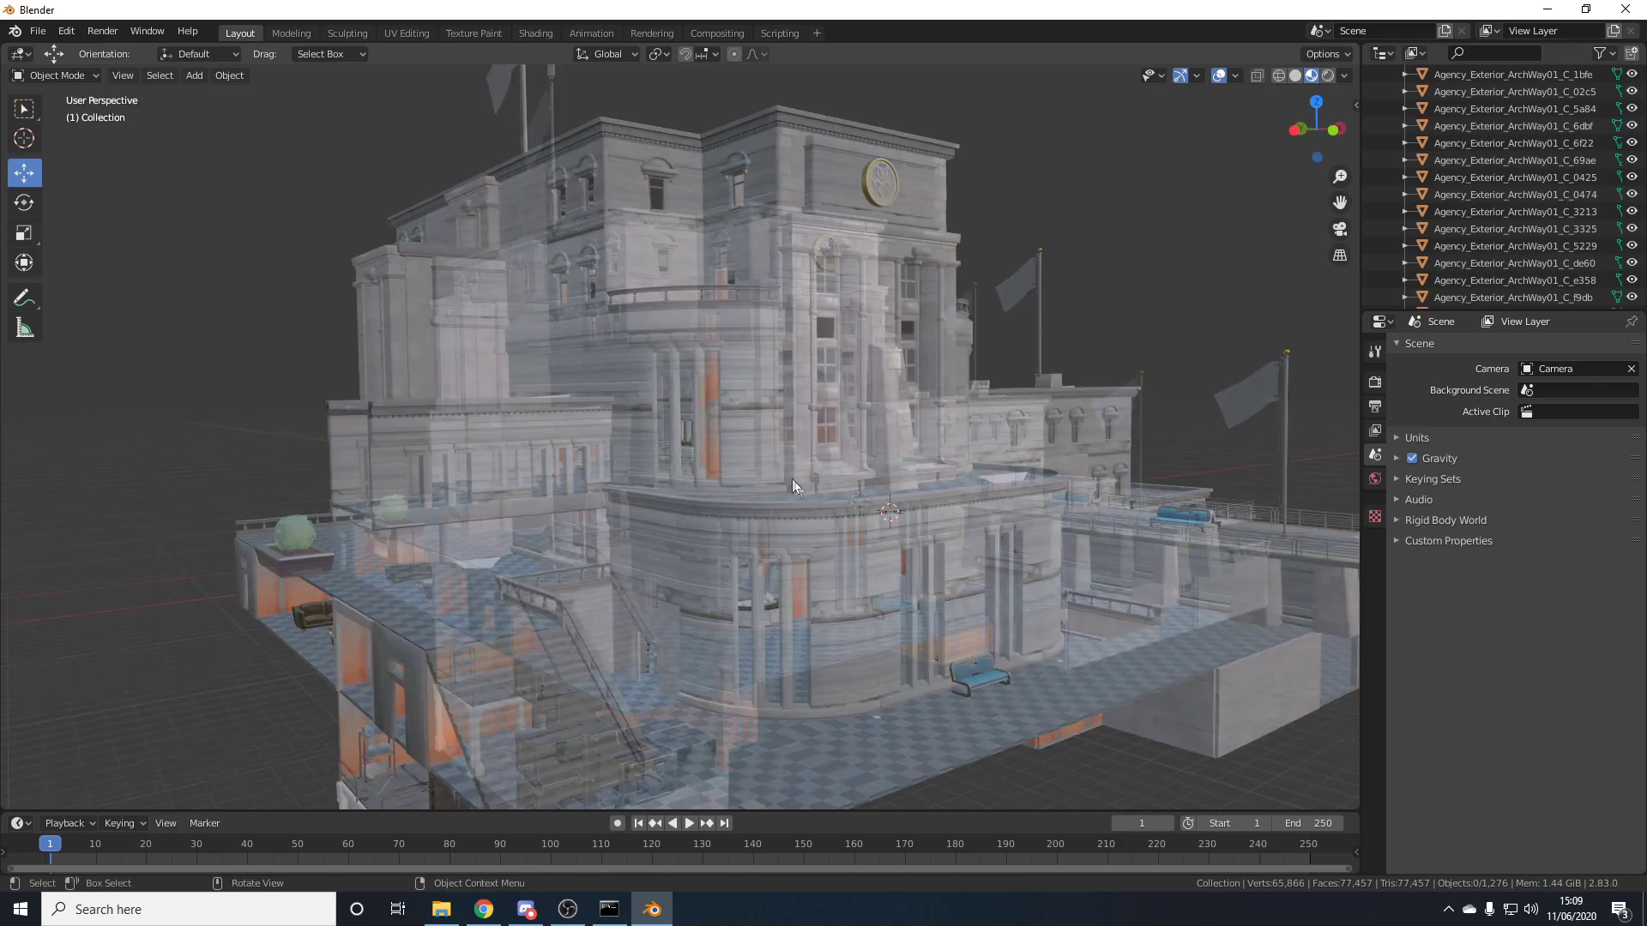
{"action": "middle_click_drag", "start_coordinate": [846, 571], "coordinate": [760, 590]}
{"action": "scroll", "coordinate": [759, 591], "scroll_direction": "up", "scroll_amount": 3}
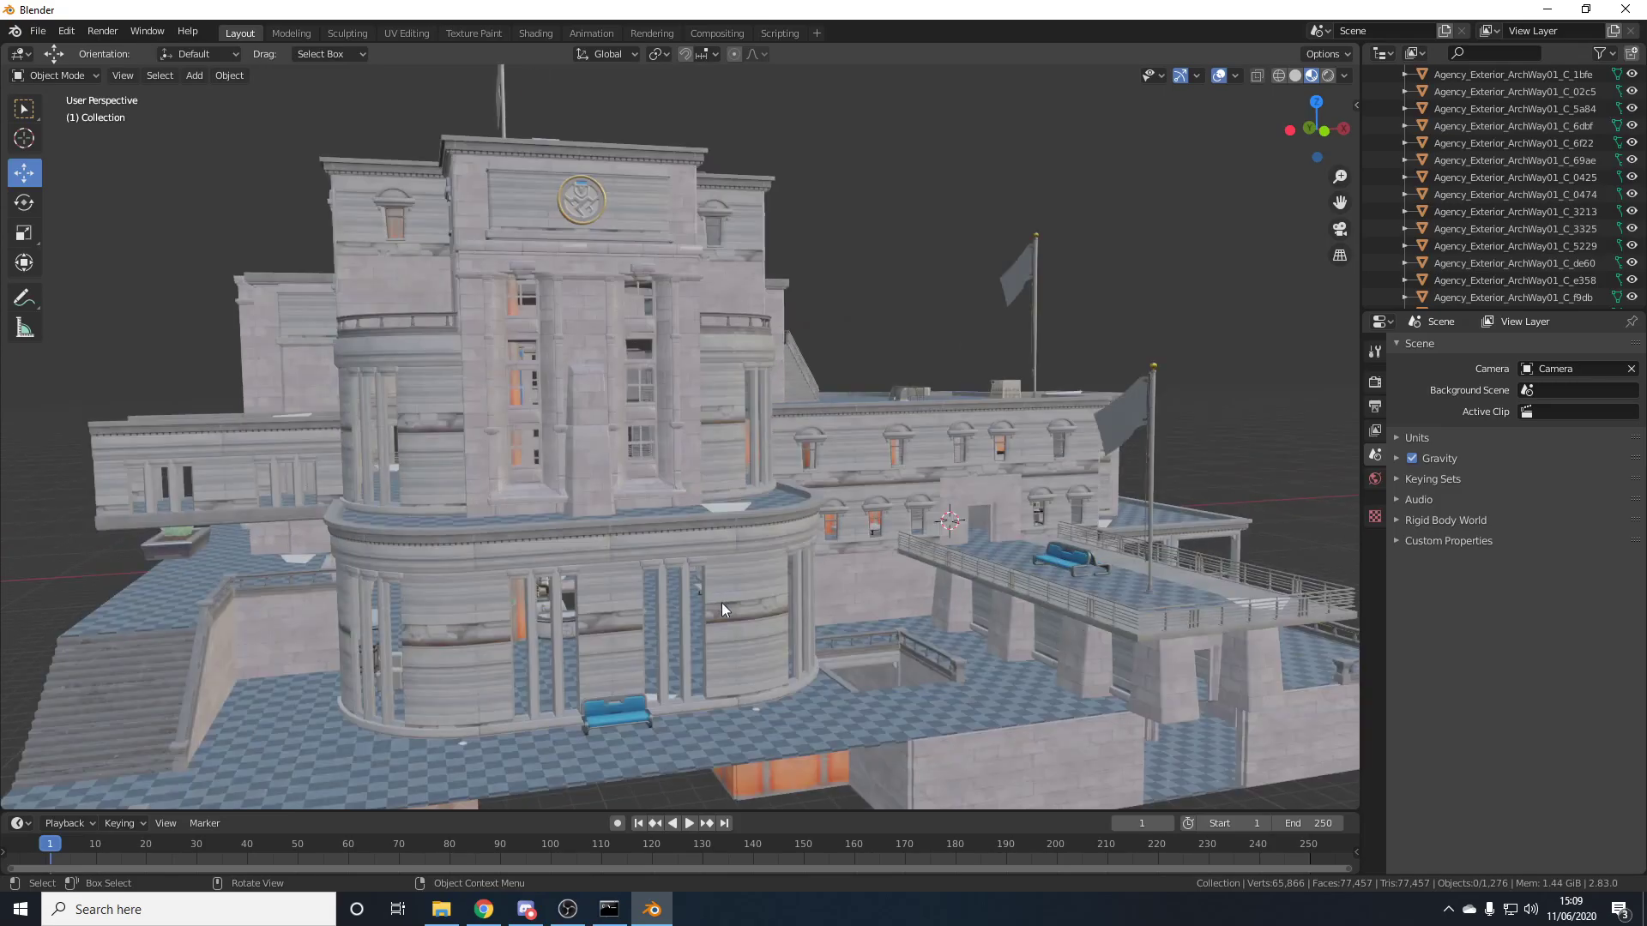
{"action": "scroll", "coordinate": [723, 603], "scroll_direction": "down", "scroll_amount": 5}
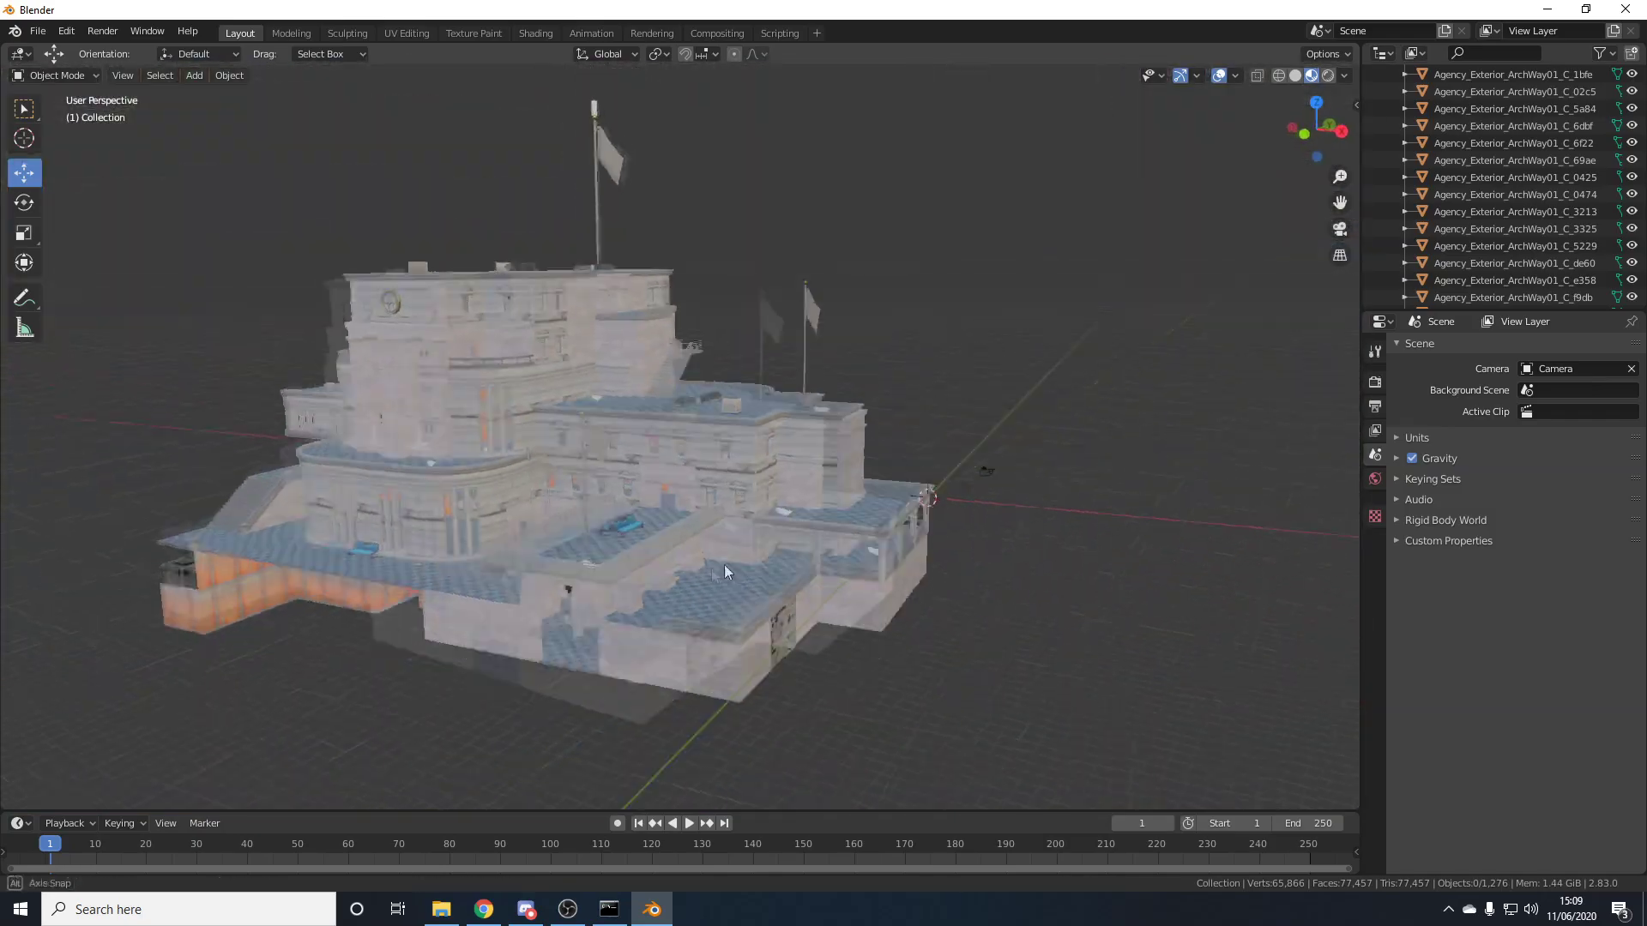
{"action": "middle_click_drag", "start_coordinate": [723, 565], "coordinate": [796, 589]}
{"action": "scroll", "coordinate": [749, 601], "scroll_direction": "down", "scroll_amount": 1}
{"action": "scroll", "coordinate": [820, 600], "scroll_direction": "down", "scroll_amount": 2}
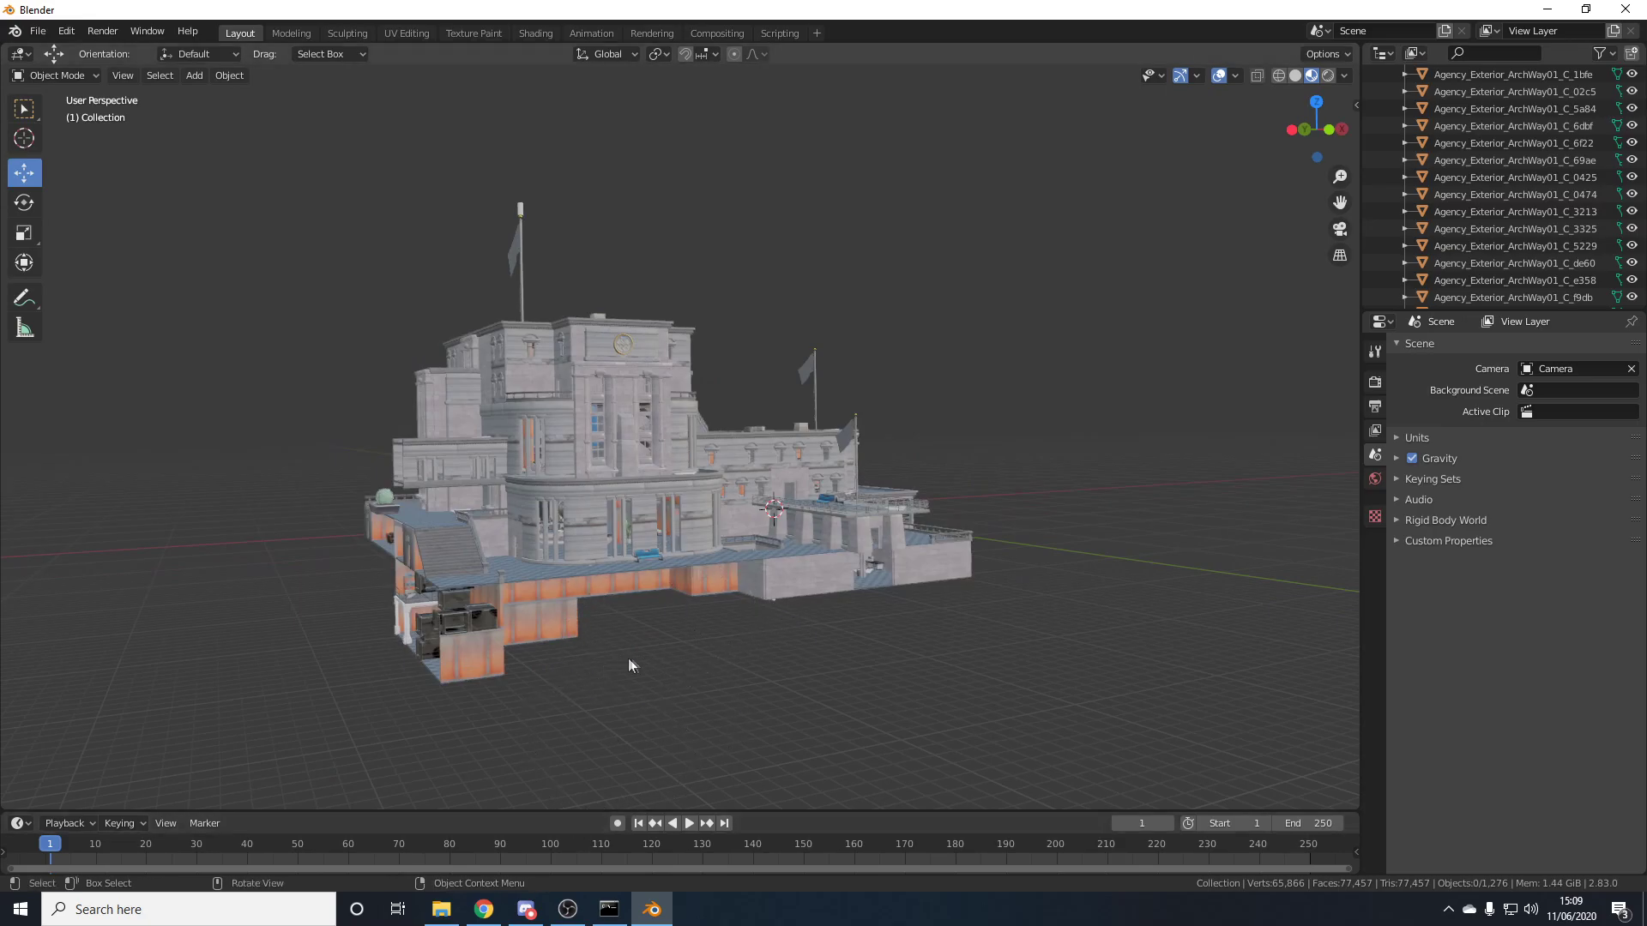
{"action": "middle_click_drag", "start_coordinate": [713, 644], "coordinate": [746, 614]}
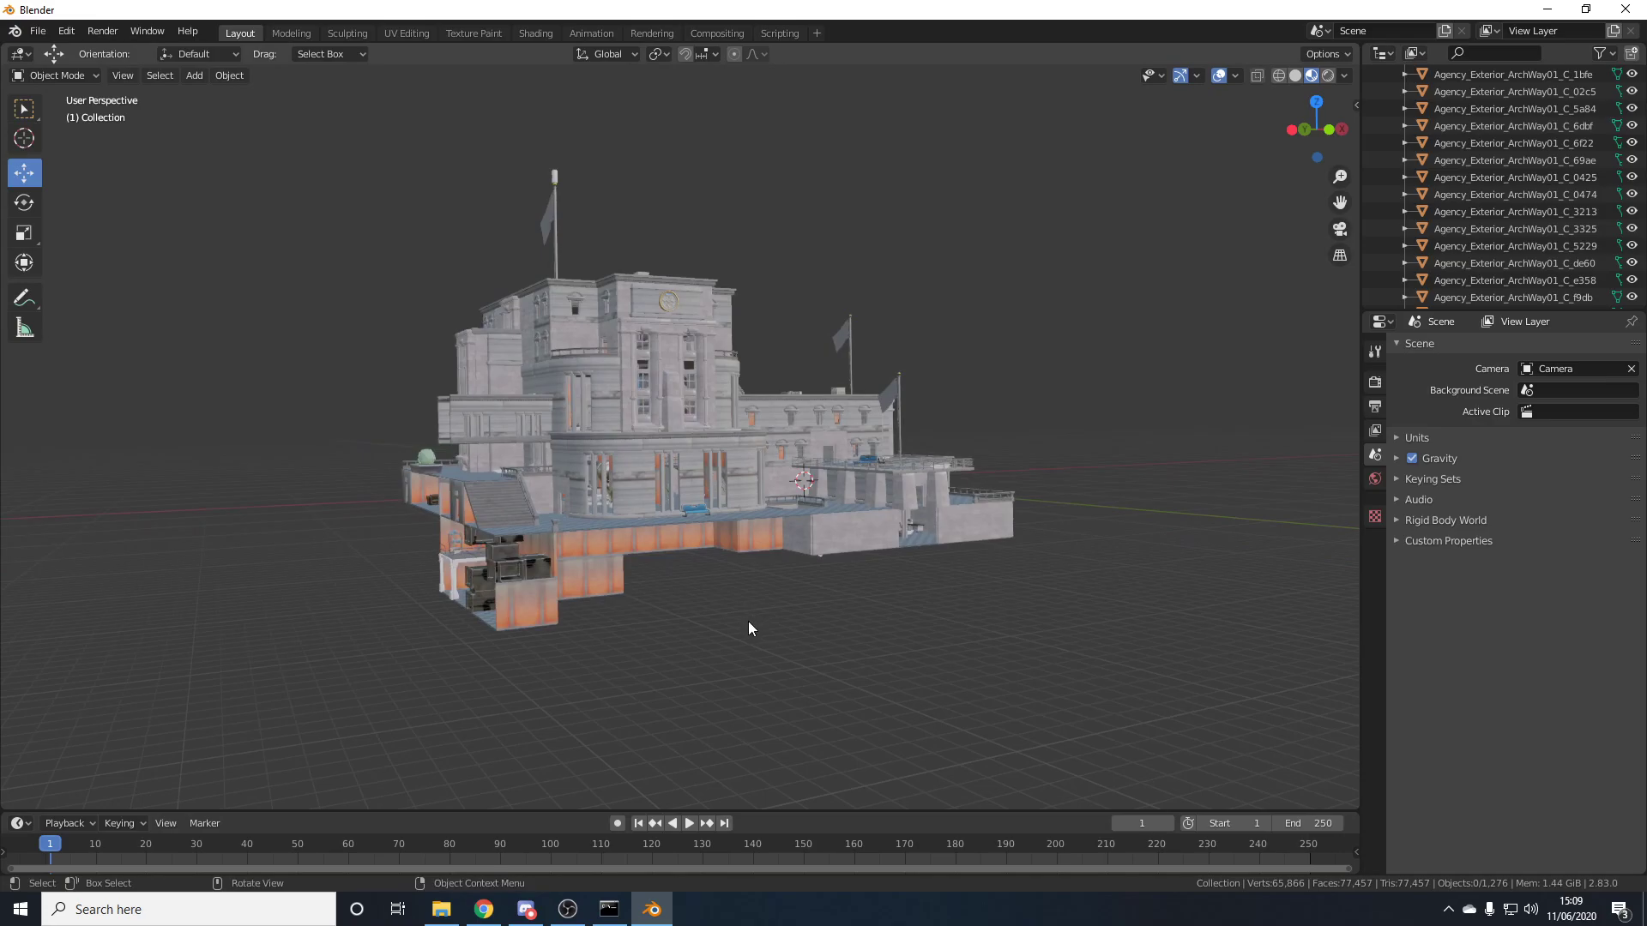